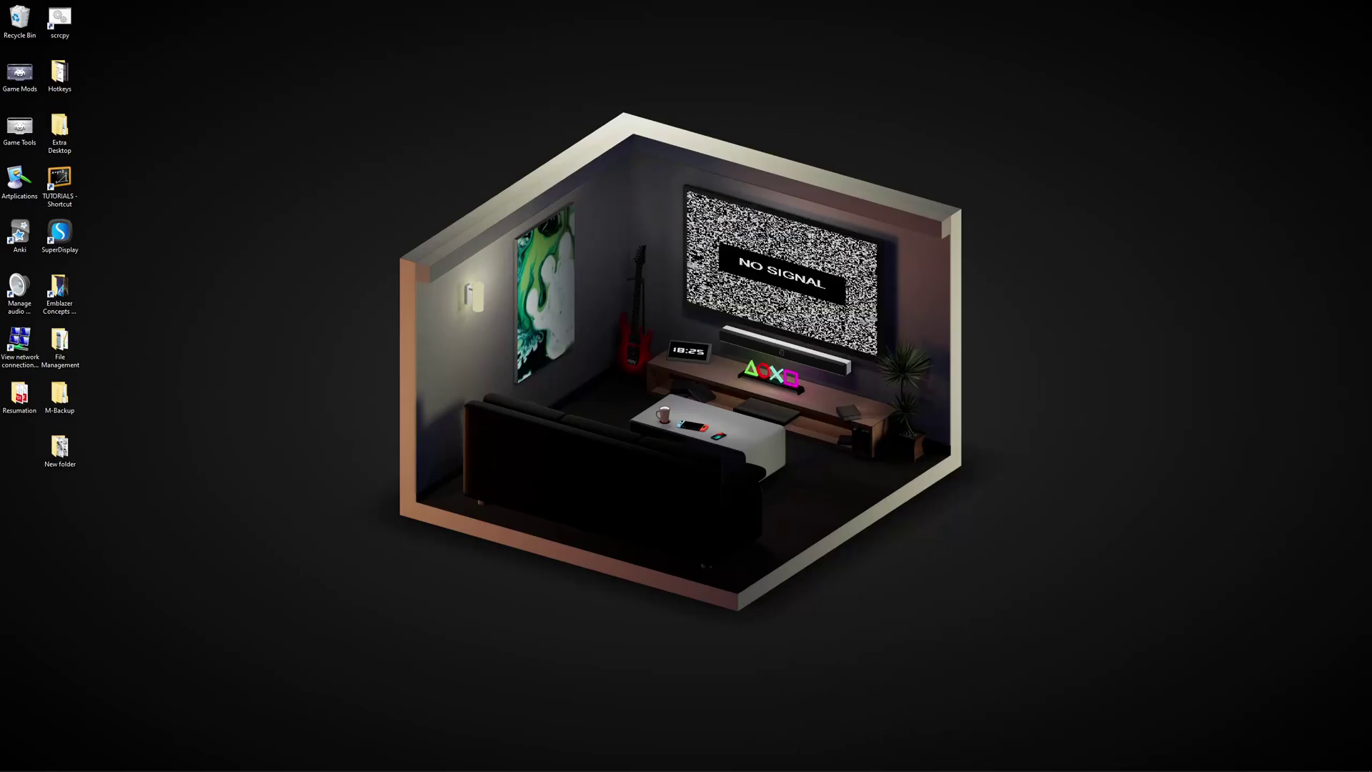
Step: Scroll the mugenhook wiki and highlight the GameModeTagShow and Single/Simul/TurnsHide option entries
middle_click(1290, 226)
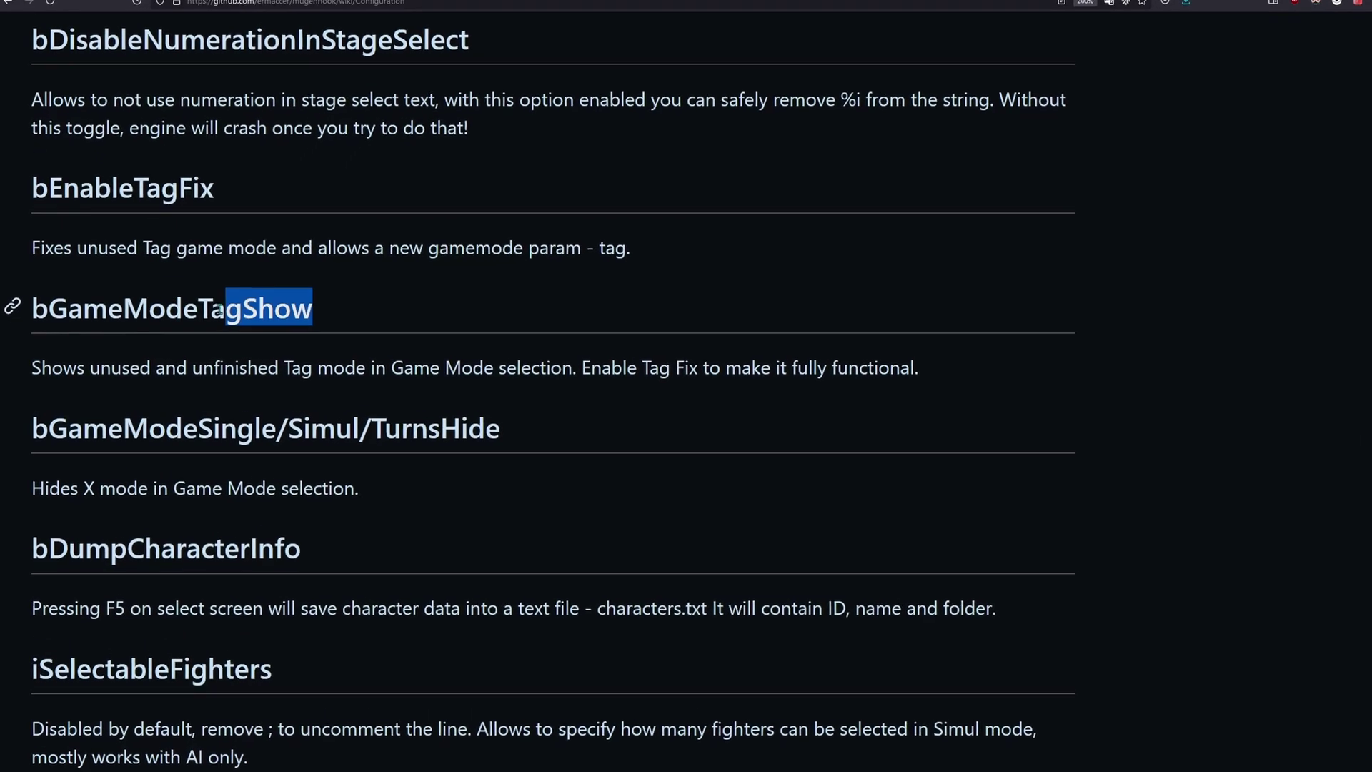
drag(398, 306, 45, 306)
click(627, 461)
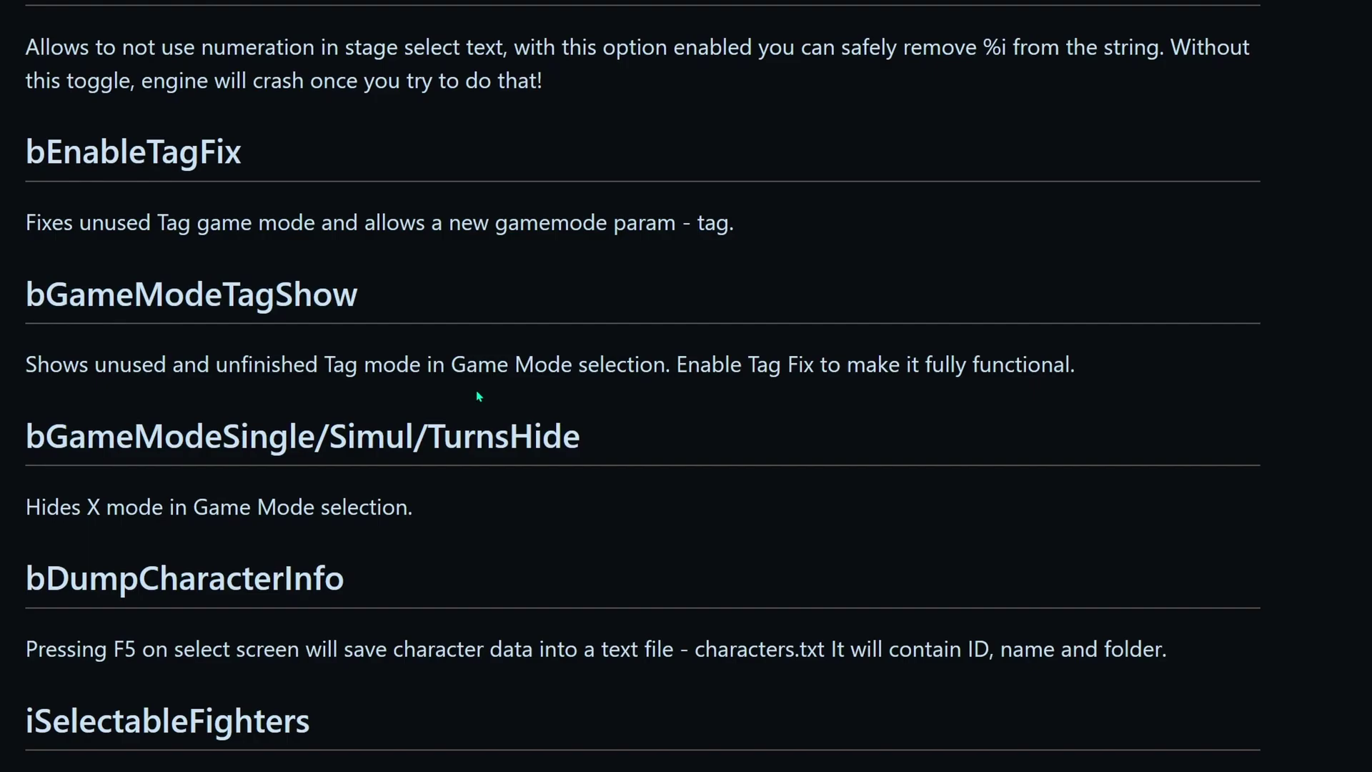
drag(627, 461, 62, 450)
click(15, 447)
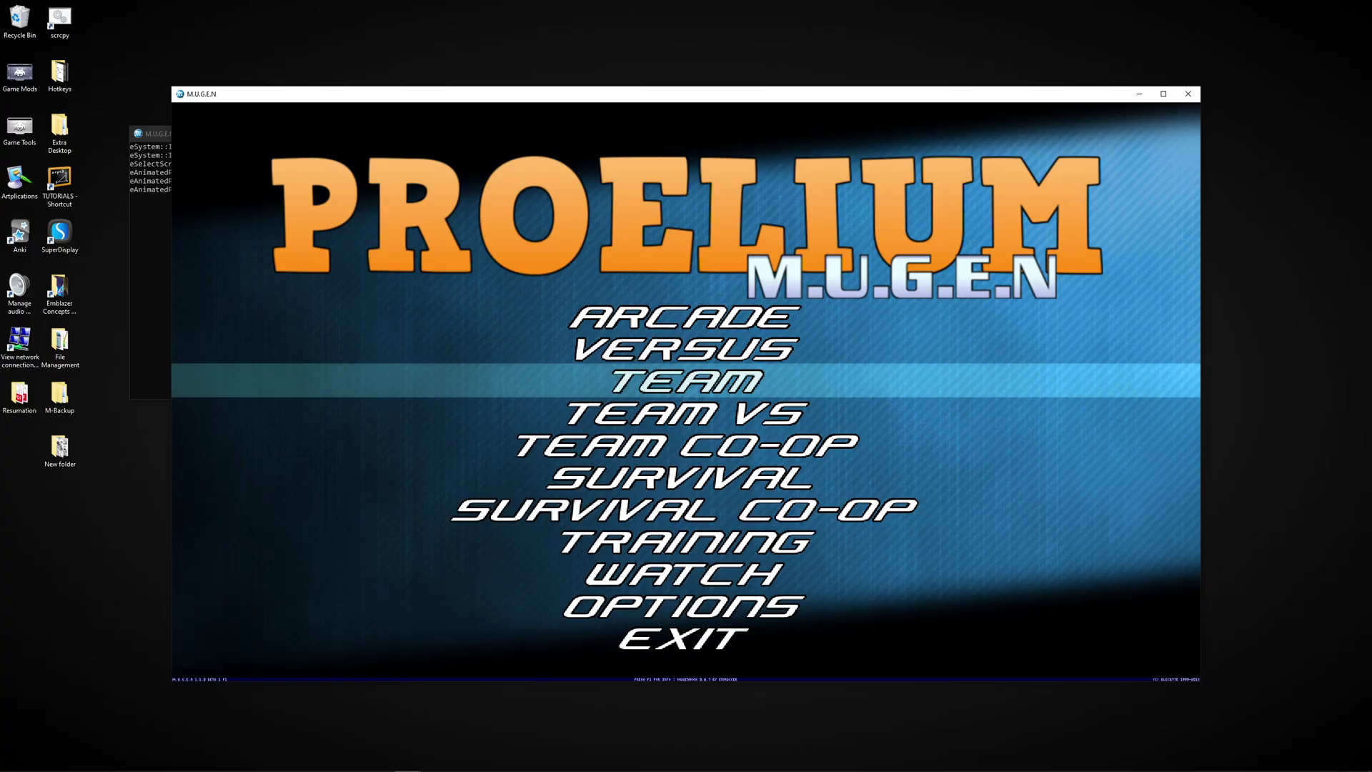
Step: Move the main menu choice down through Team VS, Team Co-op, Survival and Survival Co-op
key(Down)
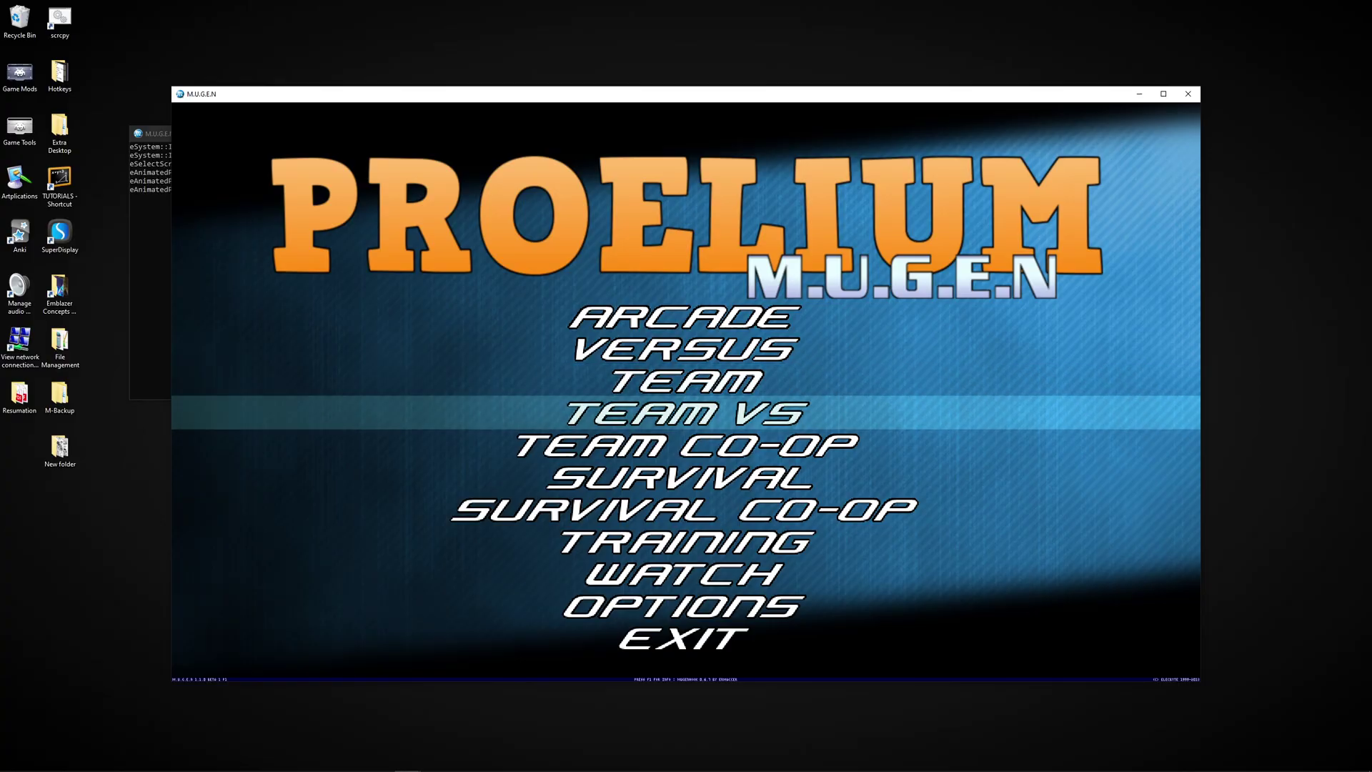
key(Down)
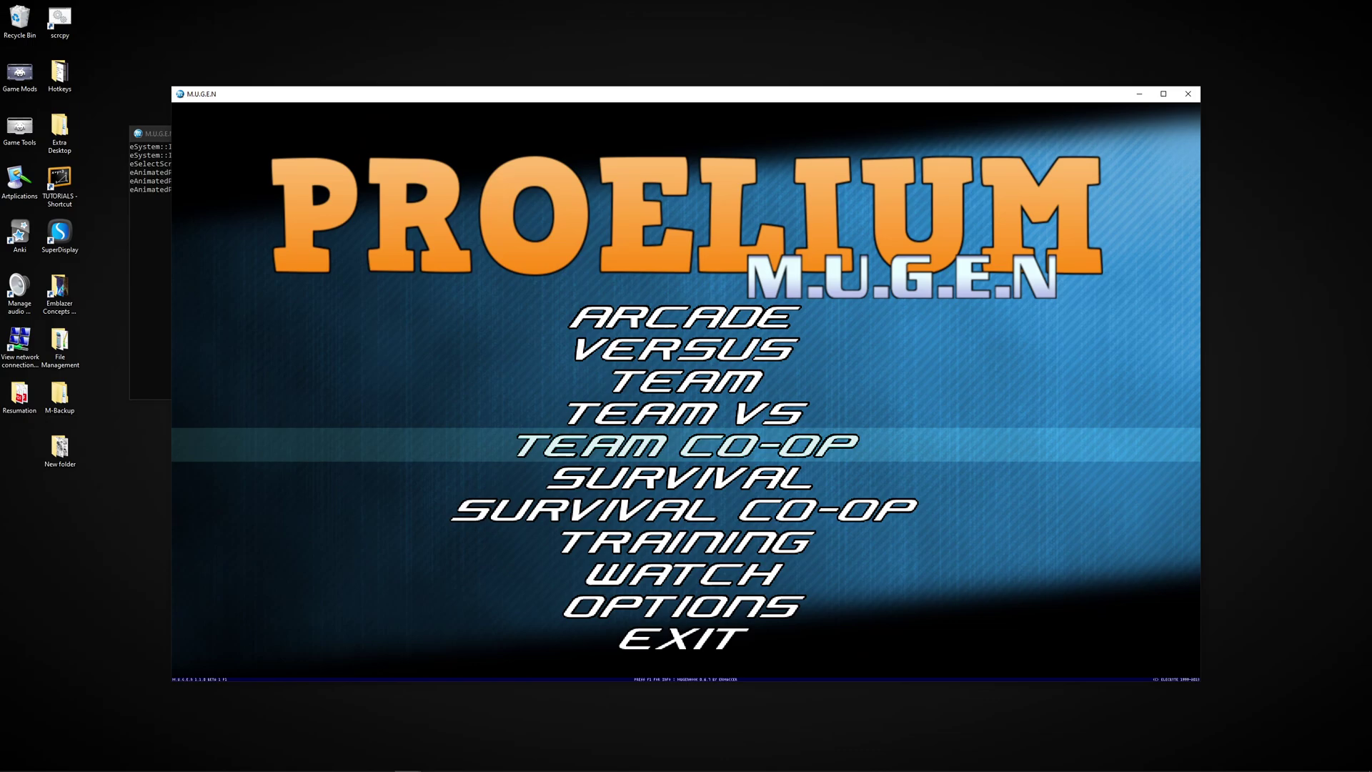
key(Down)
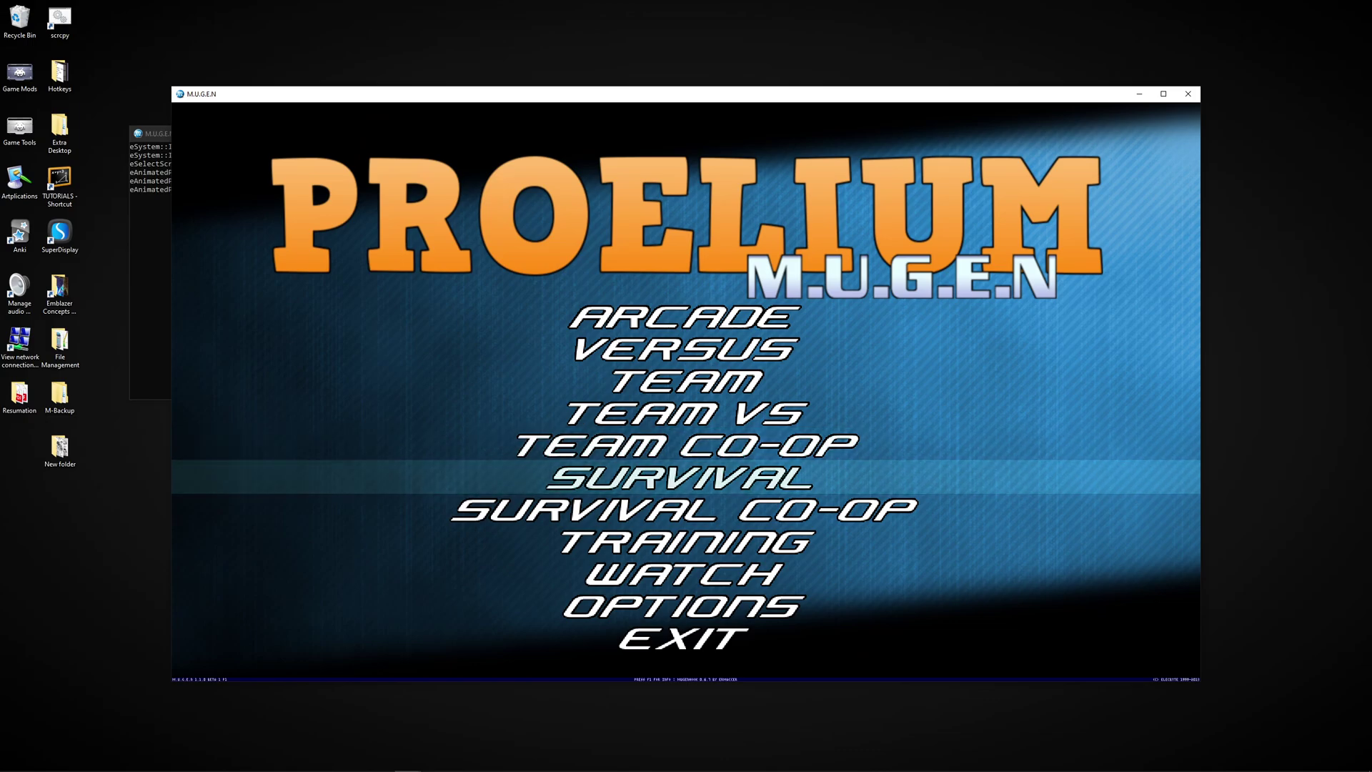
key(Down)
key(Down)
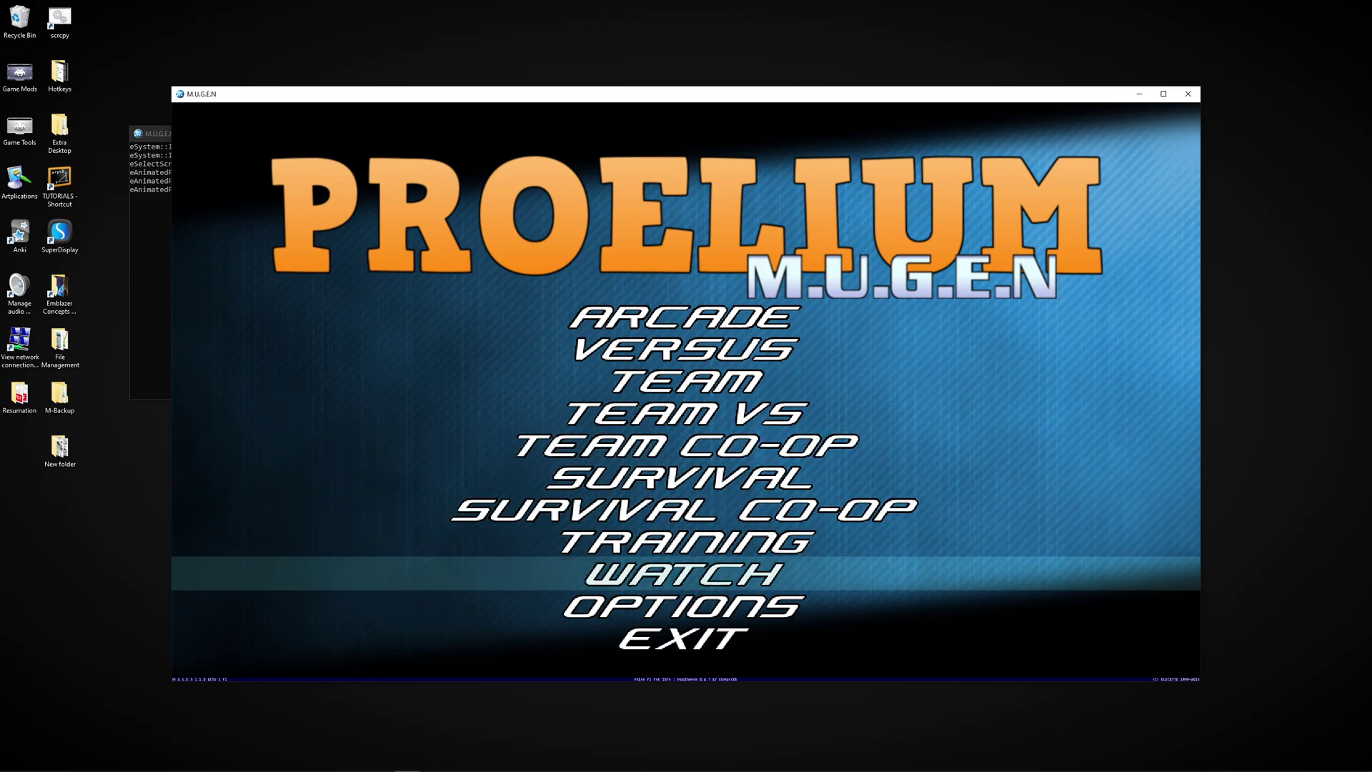
Step: Quit the game, set bEnableTagFix and bGameModeTagShow to true, and save mugenhook.ini
key(Escape)
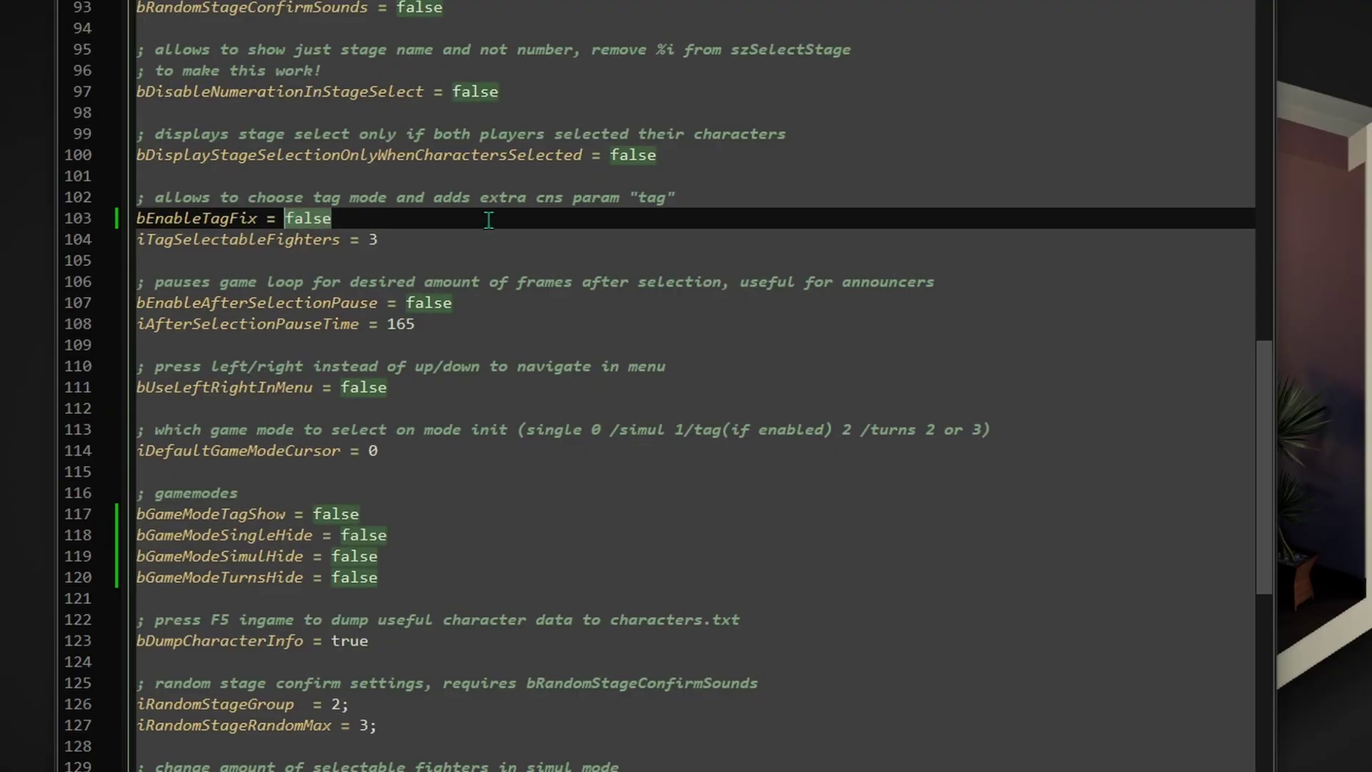
text(true)
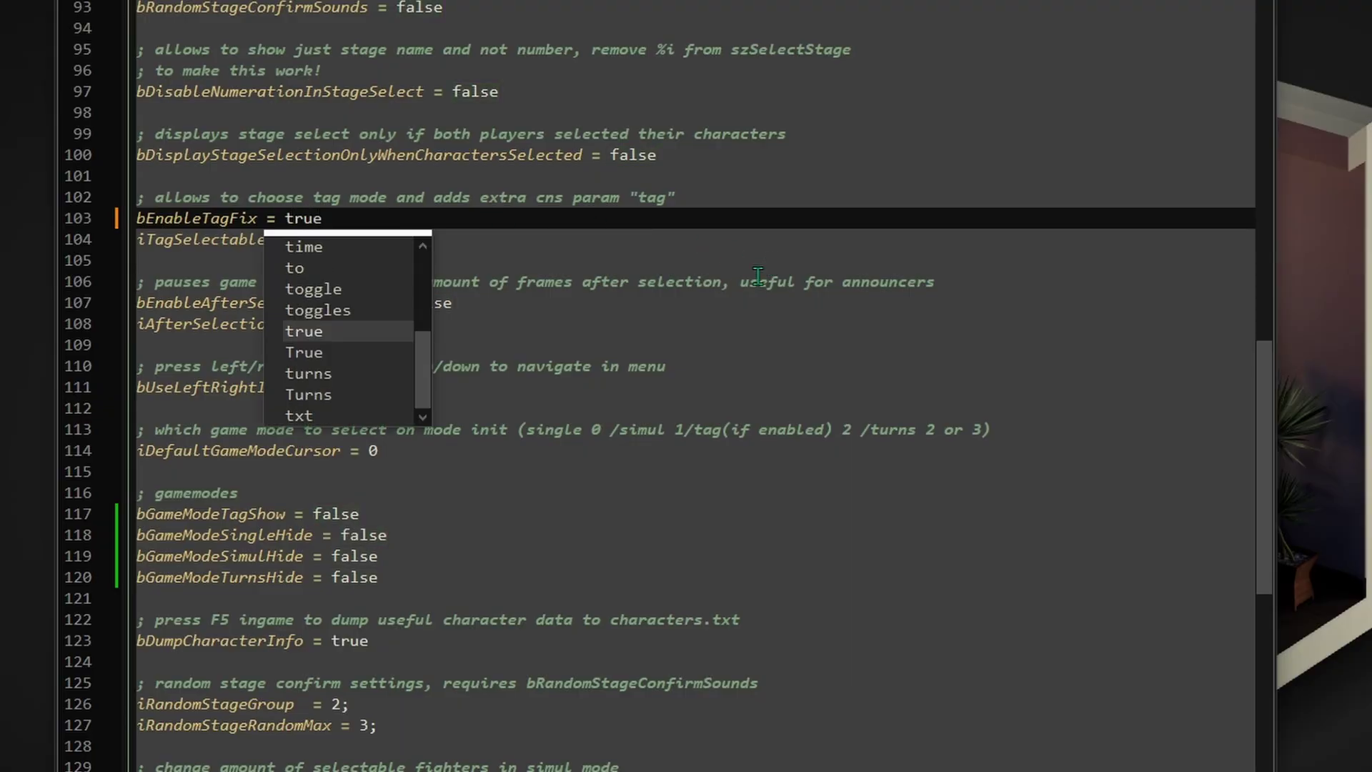
double_click(336, 514)
text(true)
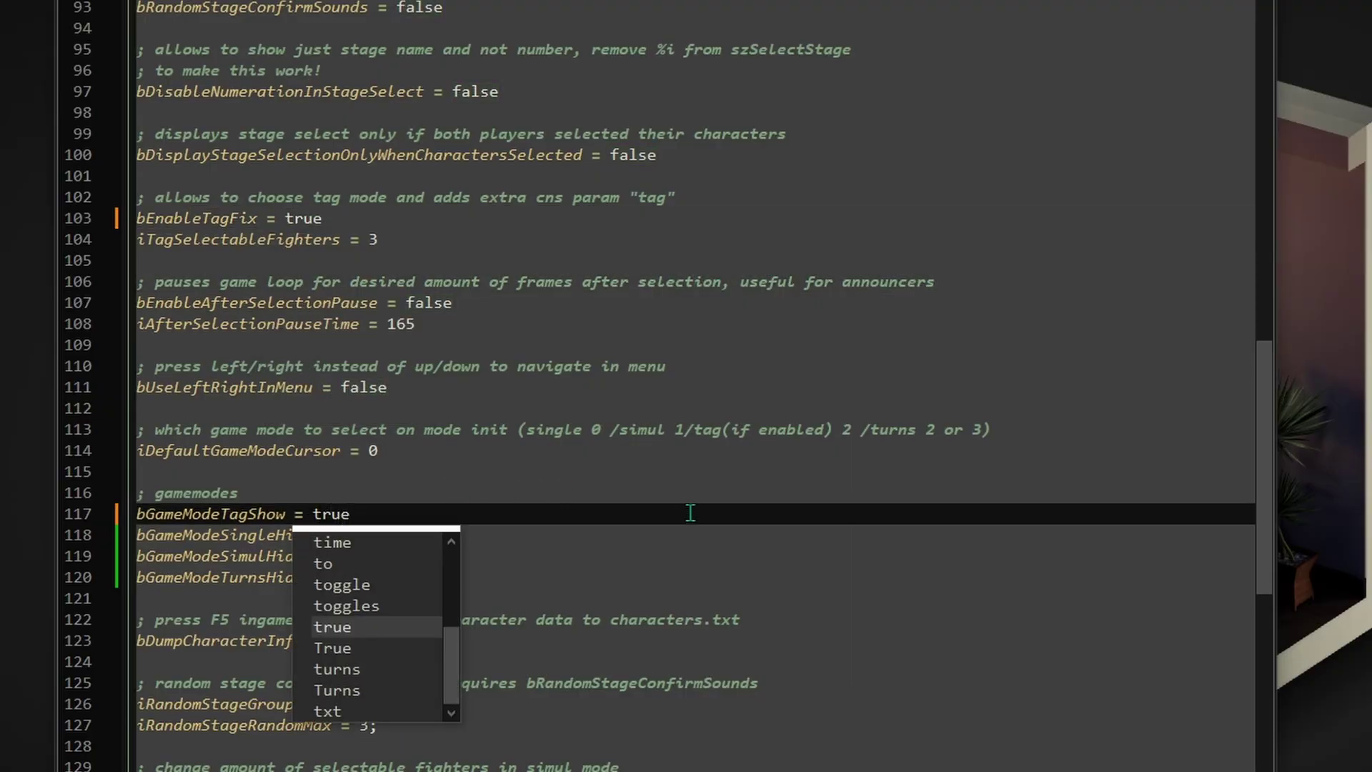
key(ctrl+s)
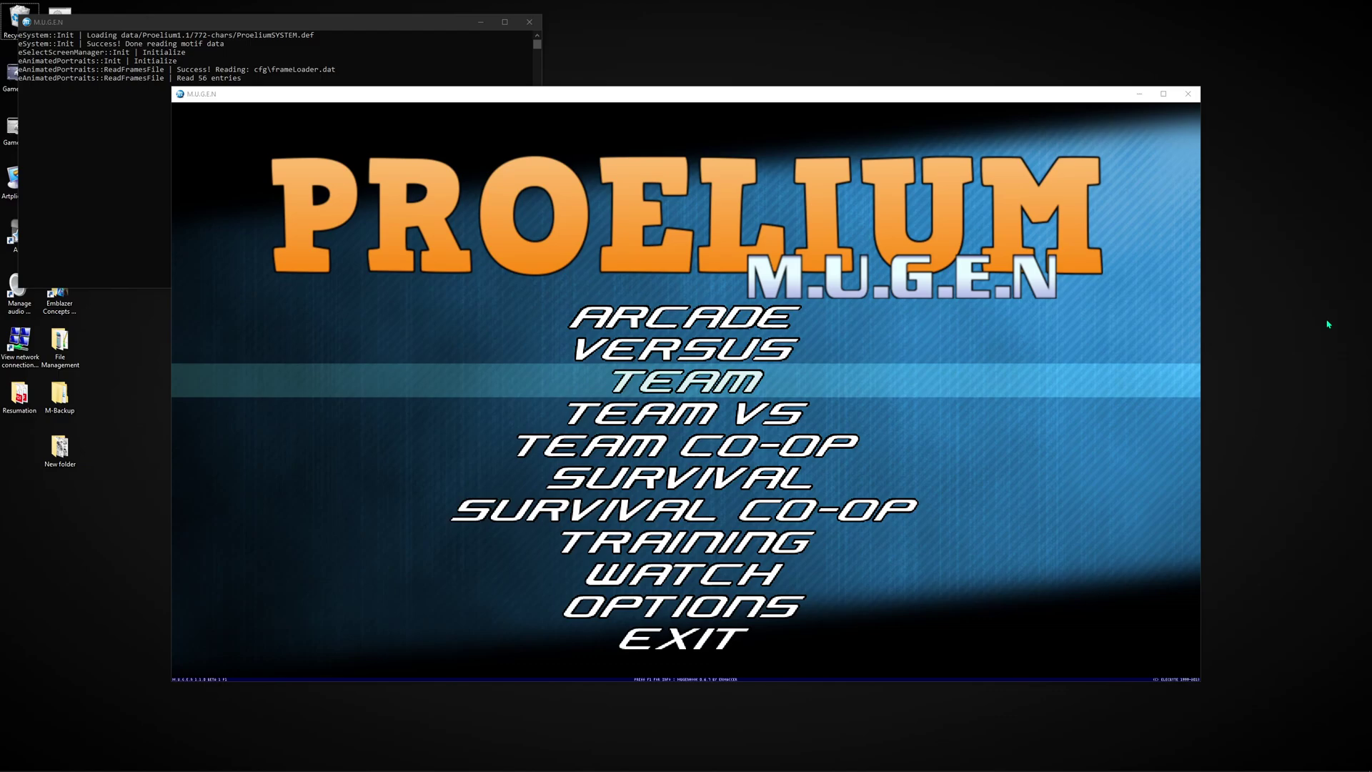
Step: Check the team-mode selector in the game and set bGameModeTurnsHide on line 120 to true
key(Return)
key(Down)
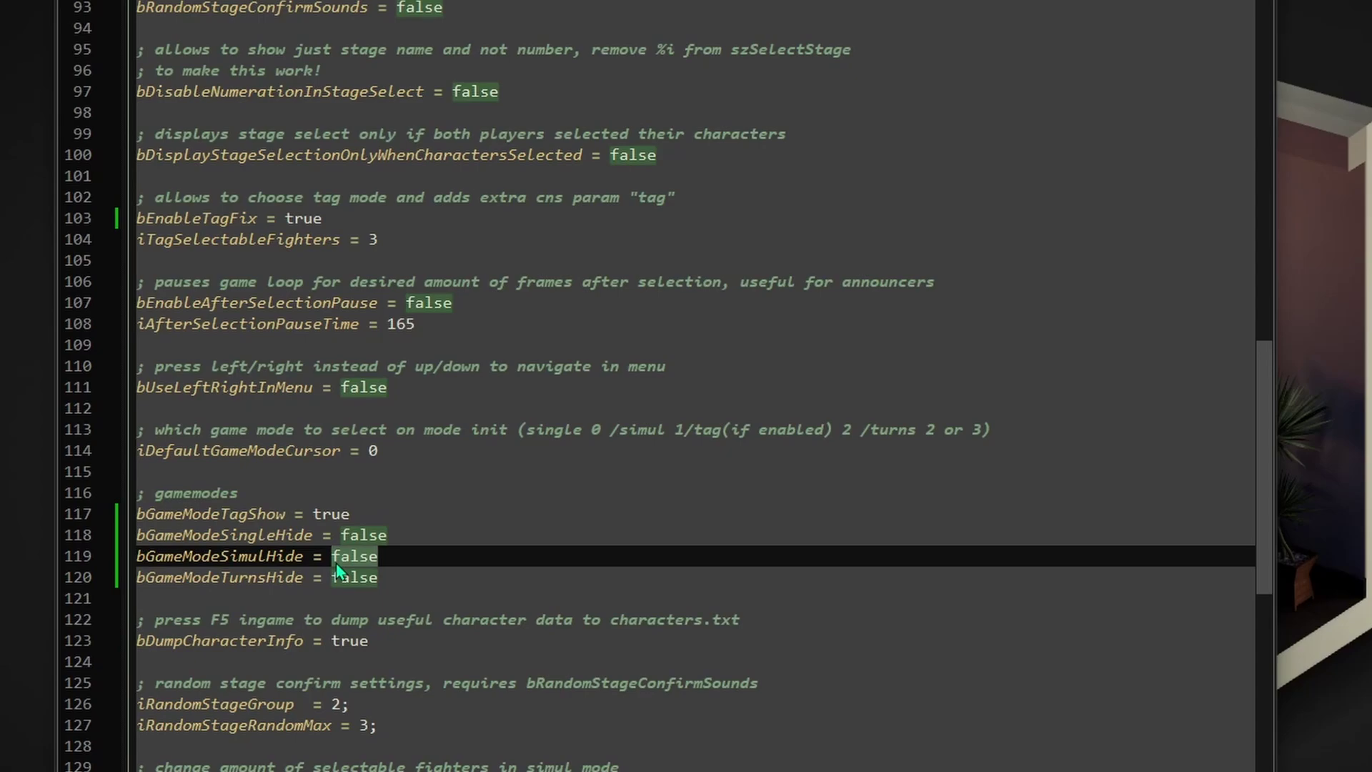
text(true)
double_click(354, 577)
text(true)
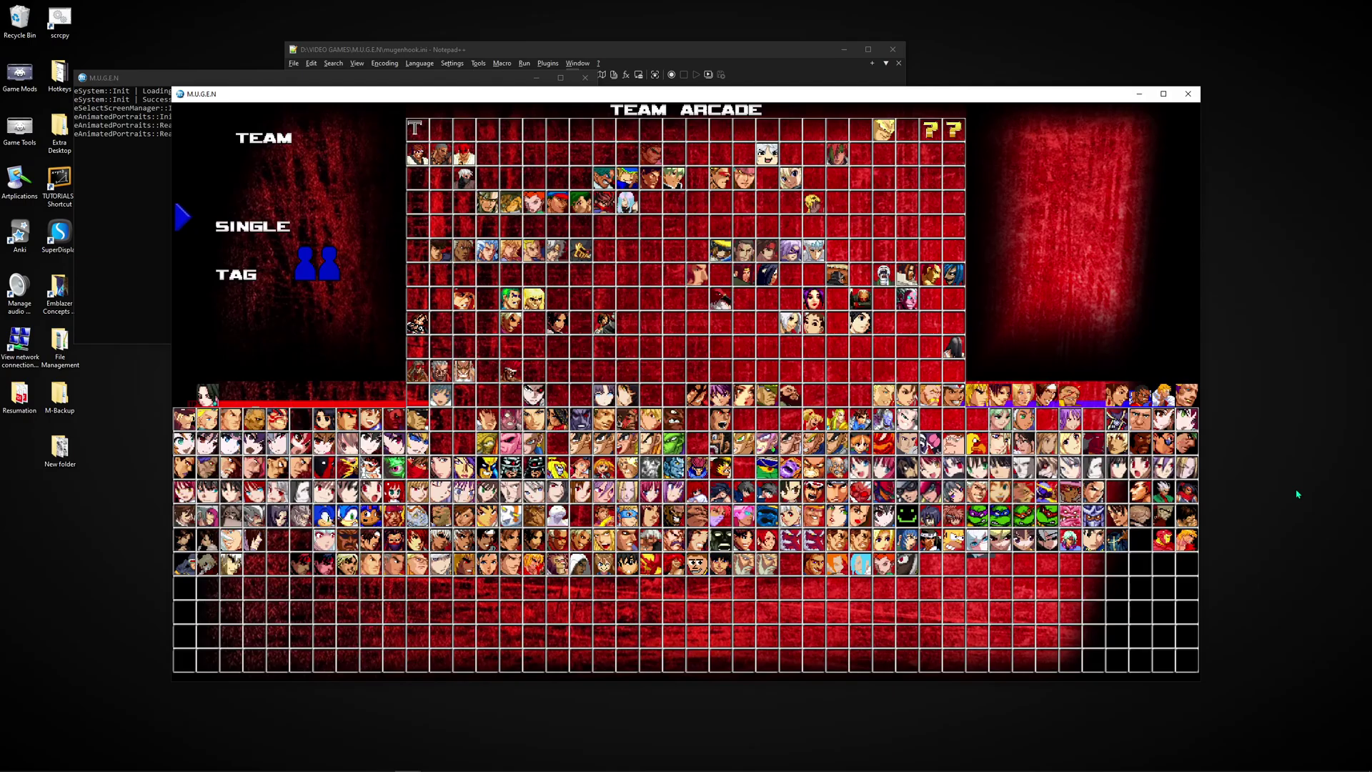
Step: Confirm Tag appears among the team modes, then set bGameModeSingleHide on line 118 to true
key(Down)
key(Up)
key(Down)
key(alt+F4)
double_click(442, 423)
text(true)
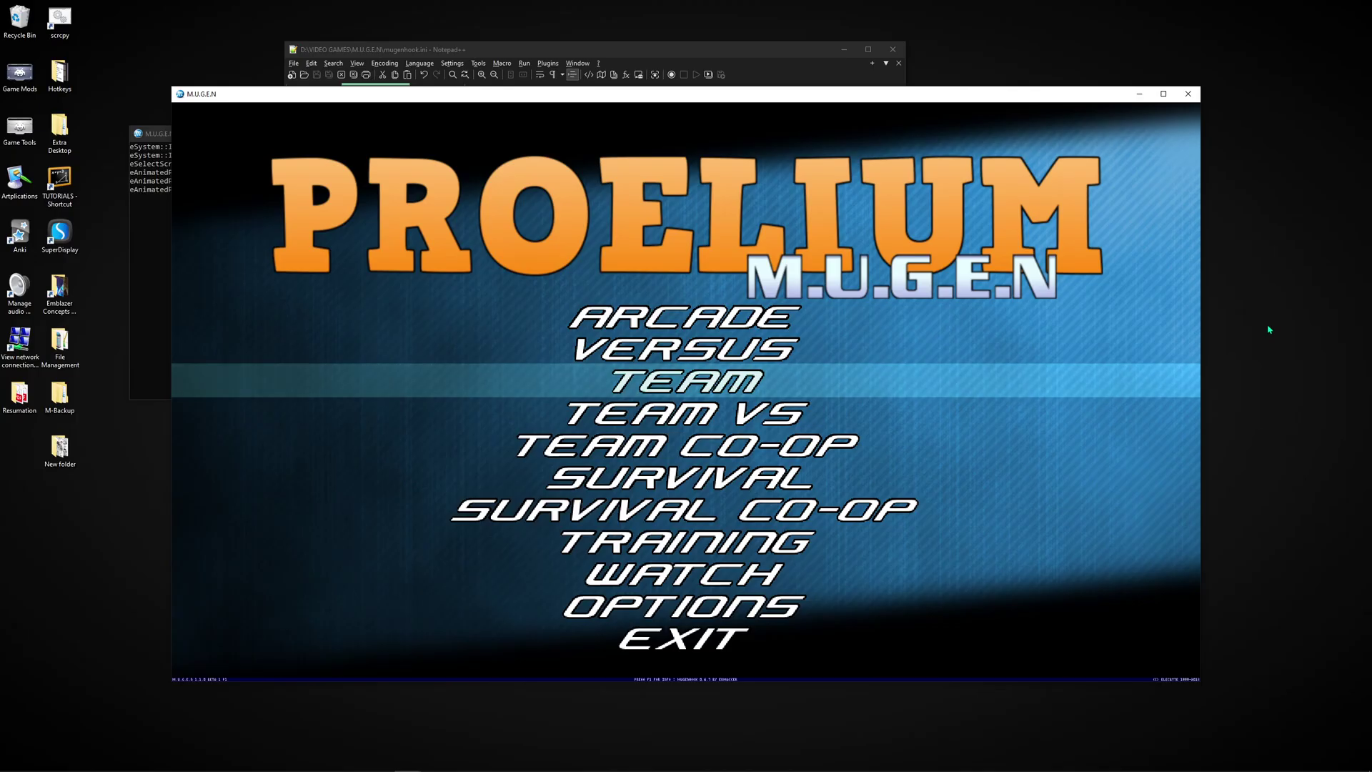
key(Return)
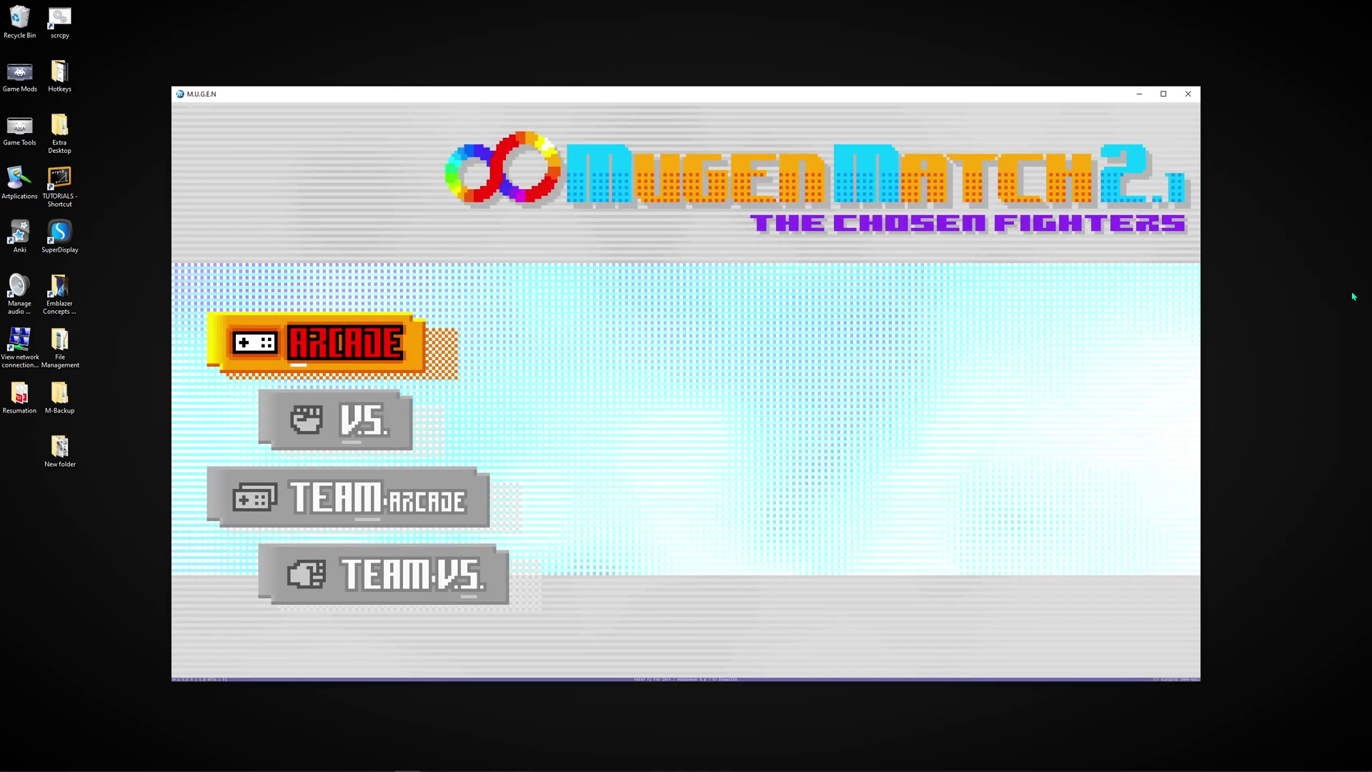
Step: Open Team Arcade, cycle the team-mode selector through Simul and Tag, and settle on Single
key(Down)
key(Down)
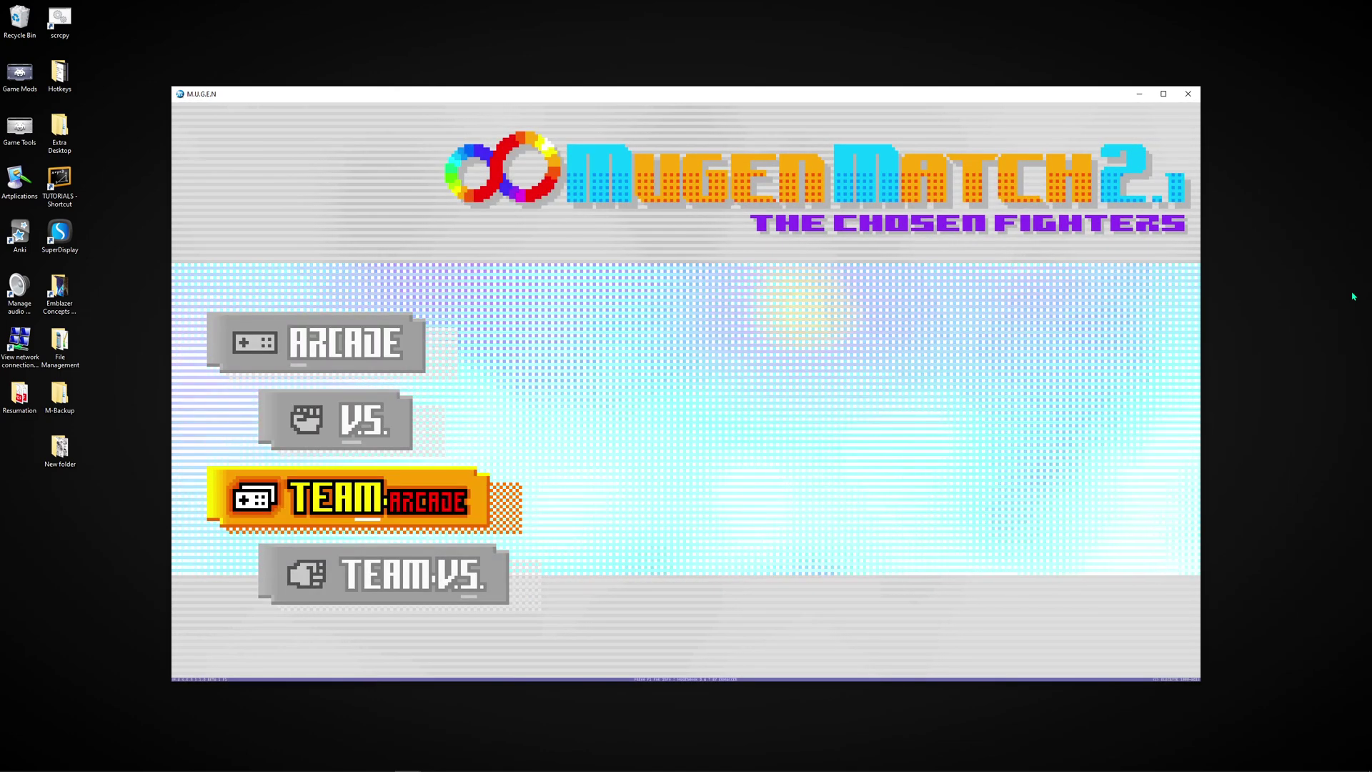
key(Return)
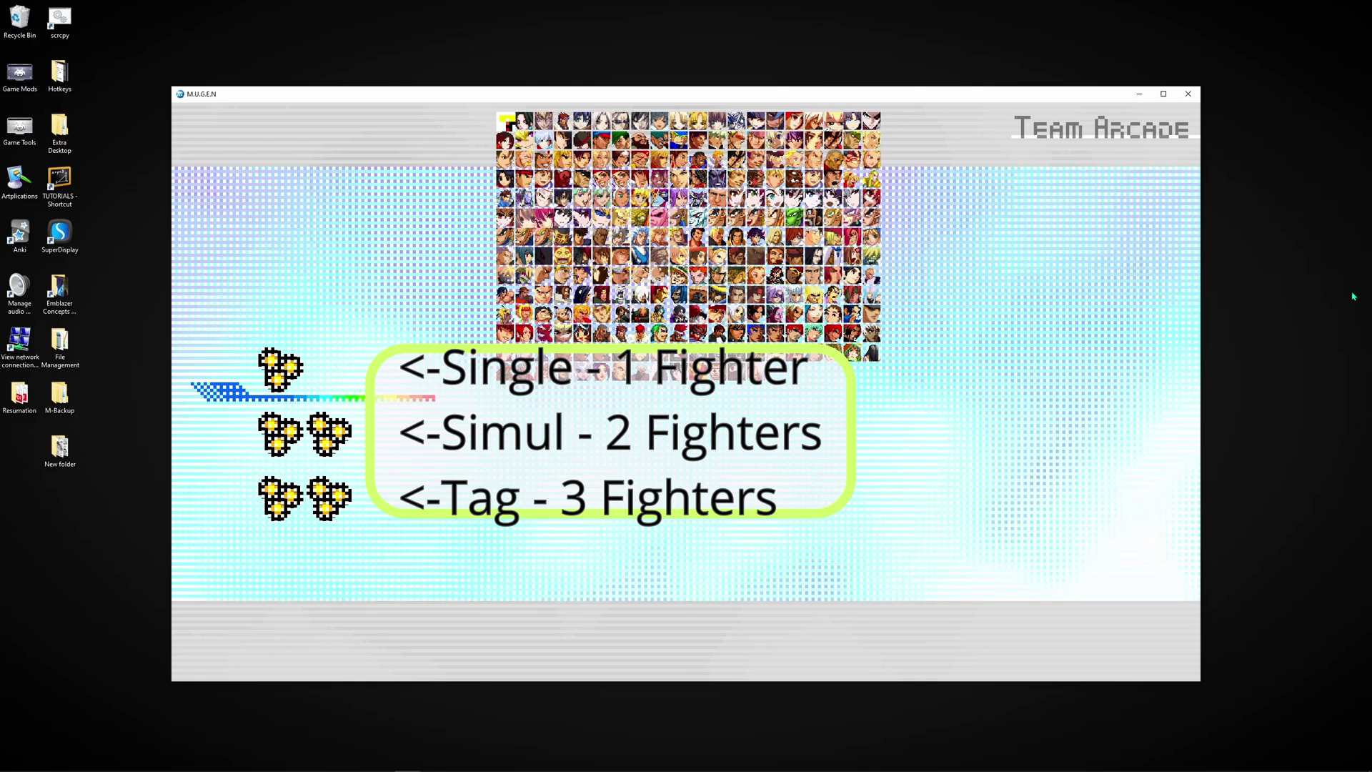
key(Up)
key(Up)
key(Down)
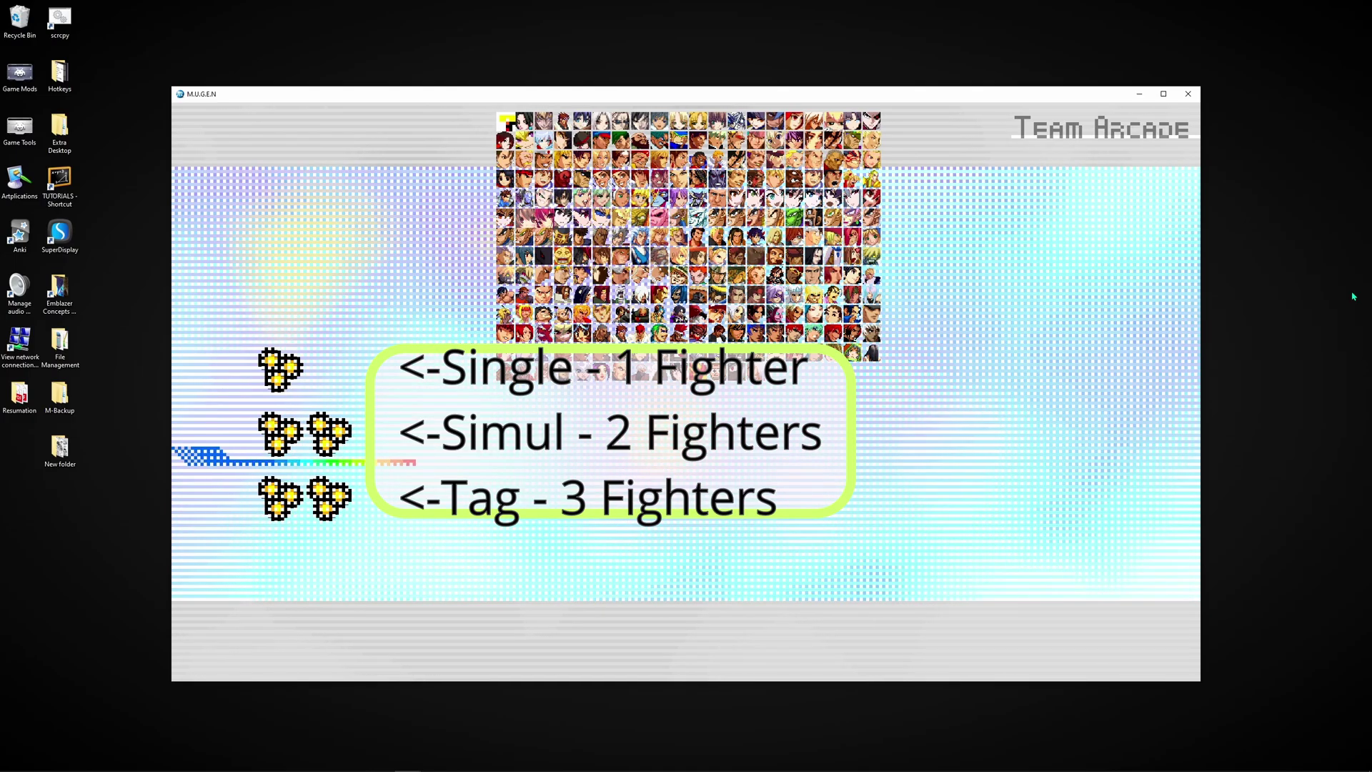
key(Up)
key(Down)
key(Down)
key(Down)
key(Down)
key(Down)
key(Down)
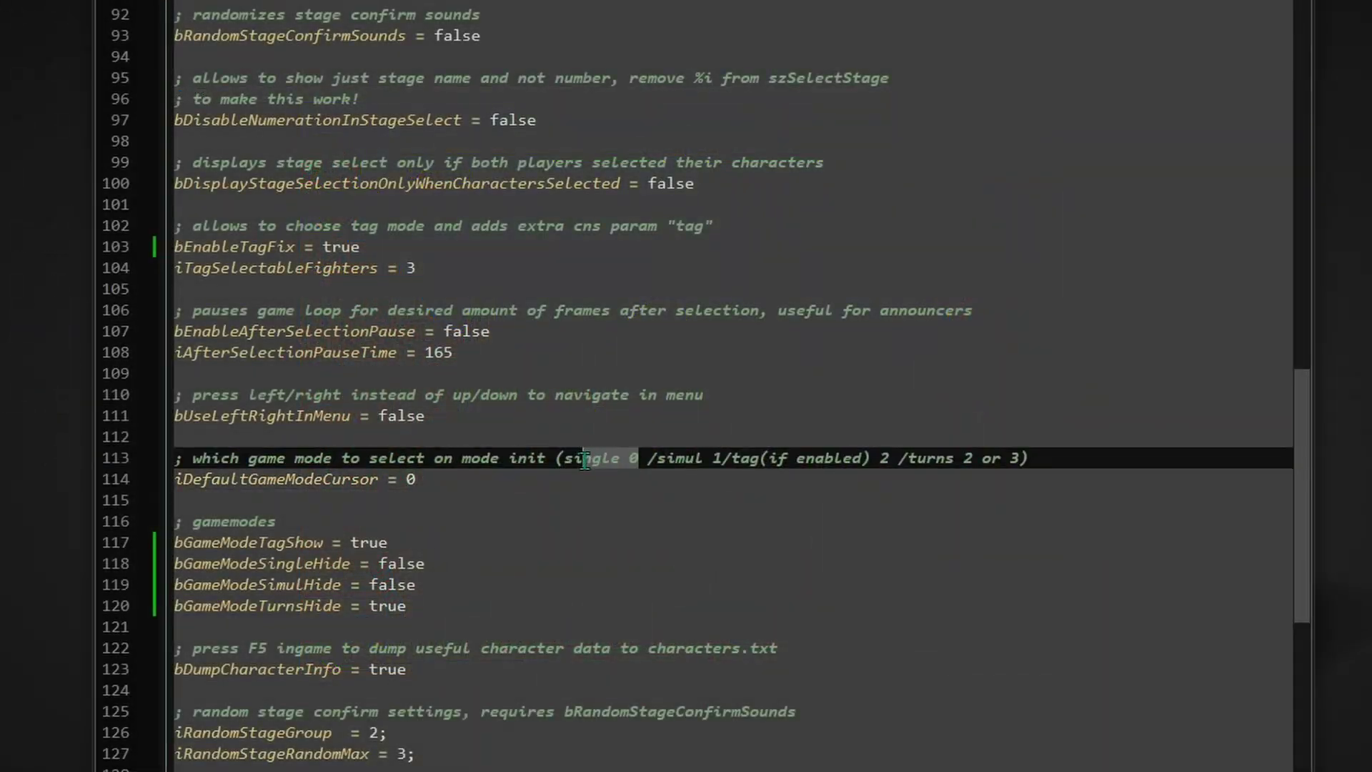
Step: Inspect the iDefaultGameModeCursor value and its single 0 note on lines 113–114
click(418, 480)
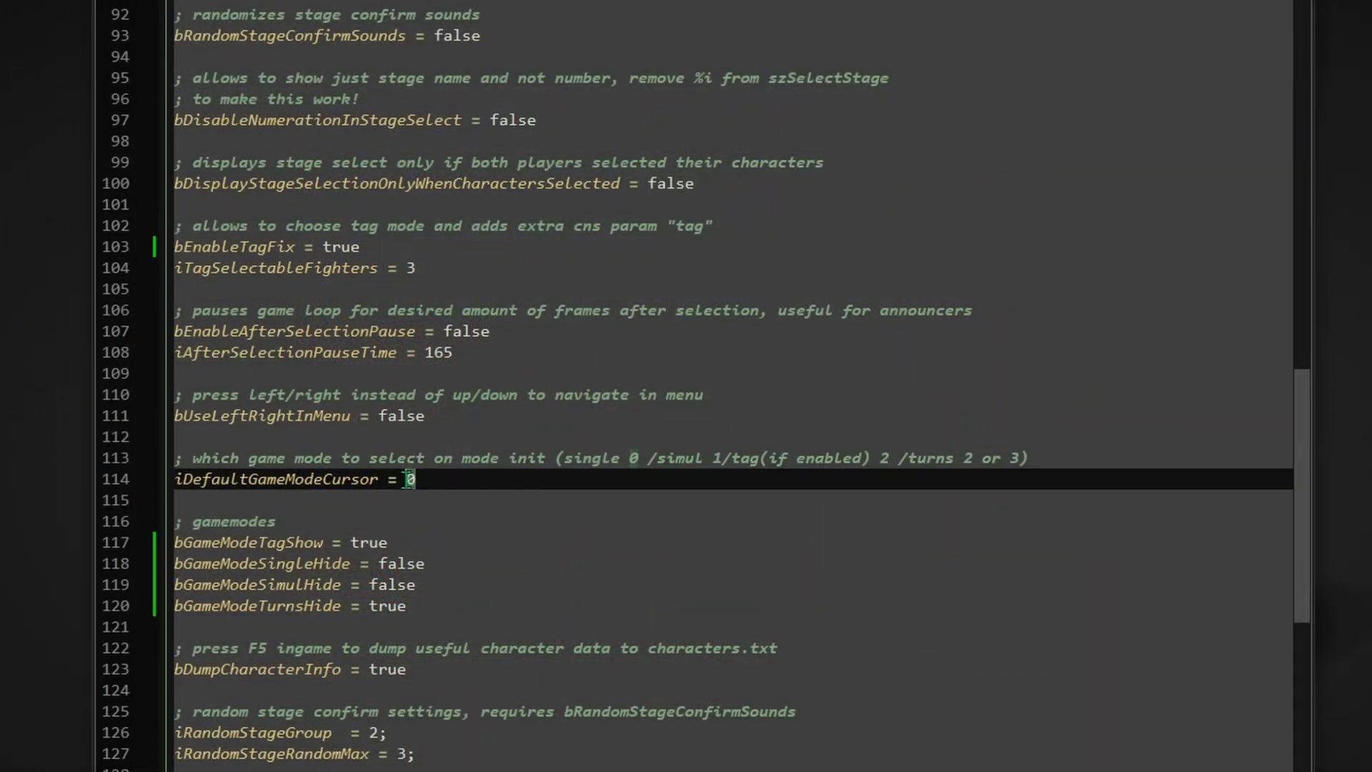
click(586, 460)
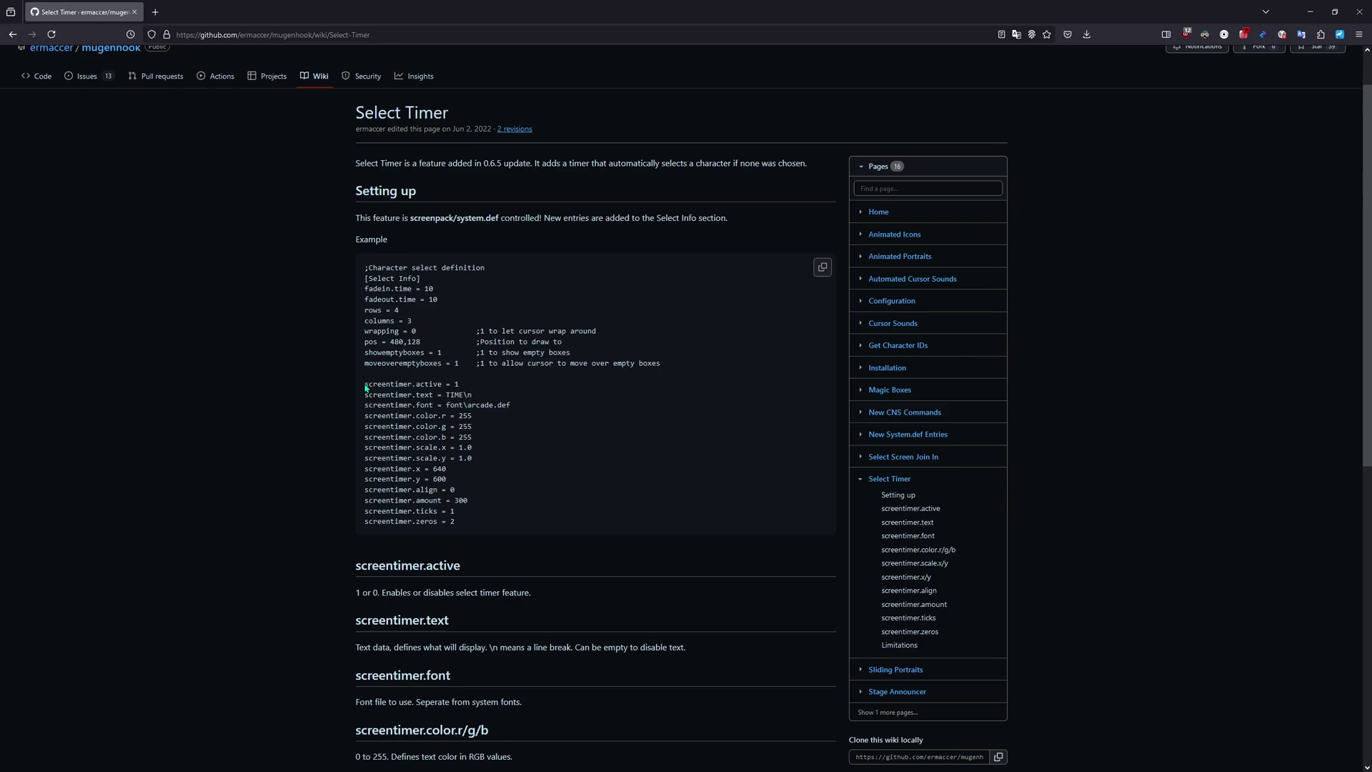
Step: Copy the fourteen screentimer example lines from the wiki and paste them at line 203 of system.def
drag(366, 386, 458, 522)
right_click(414, 455)
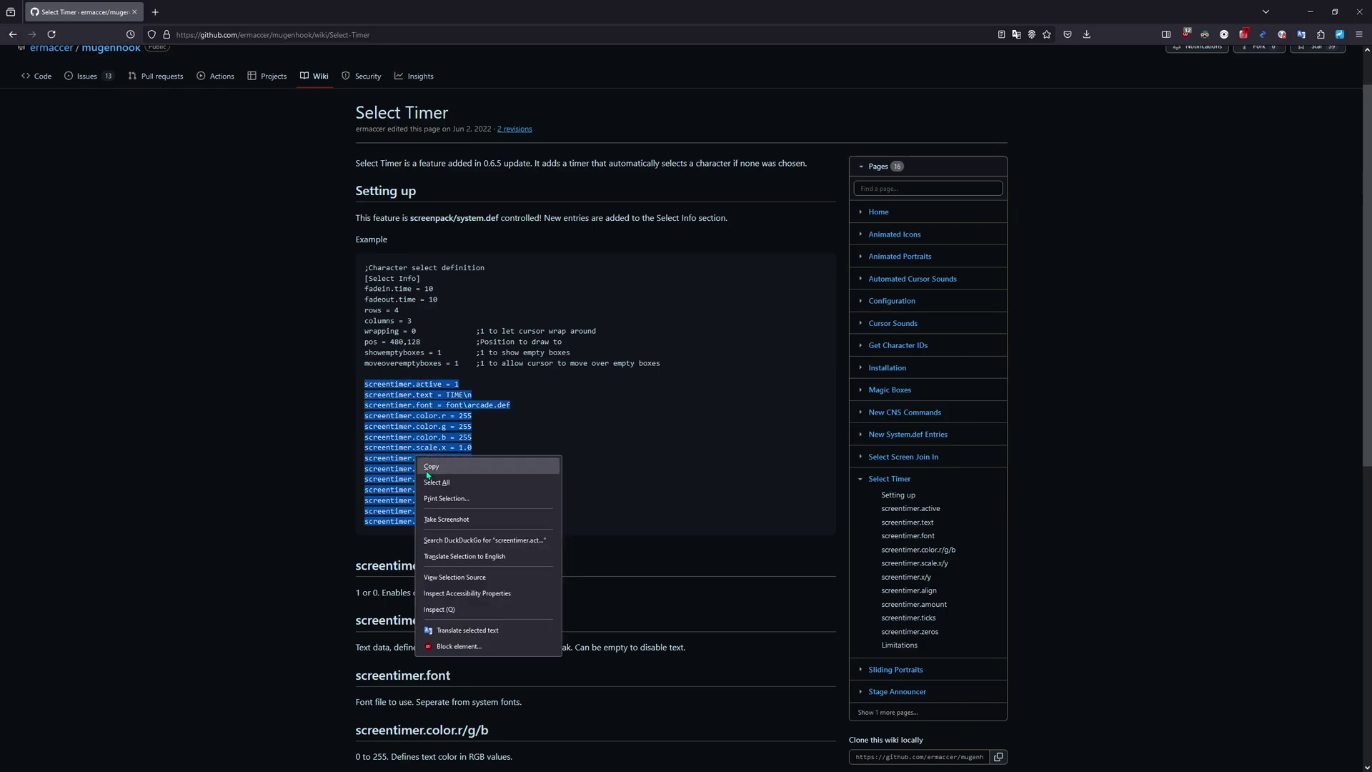
click(426, 473)
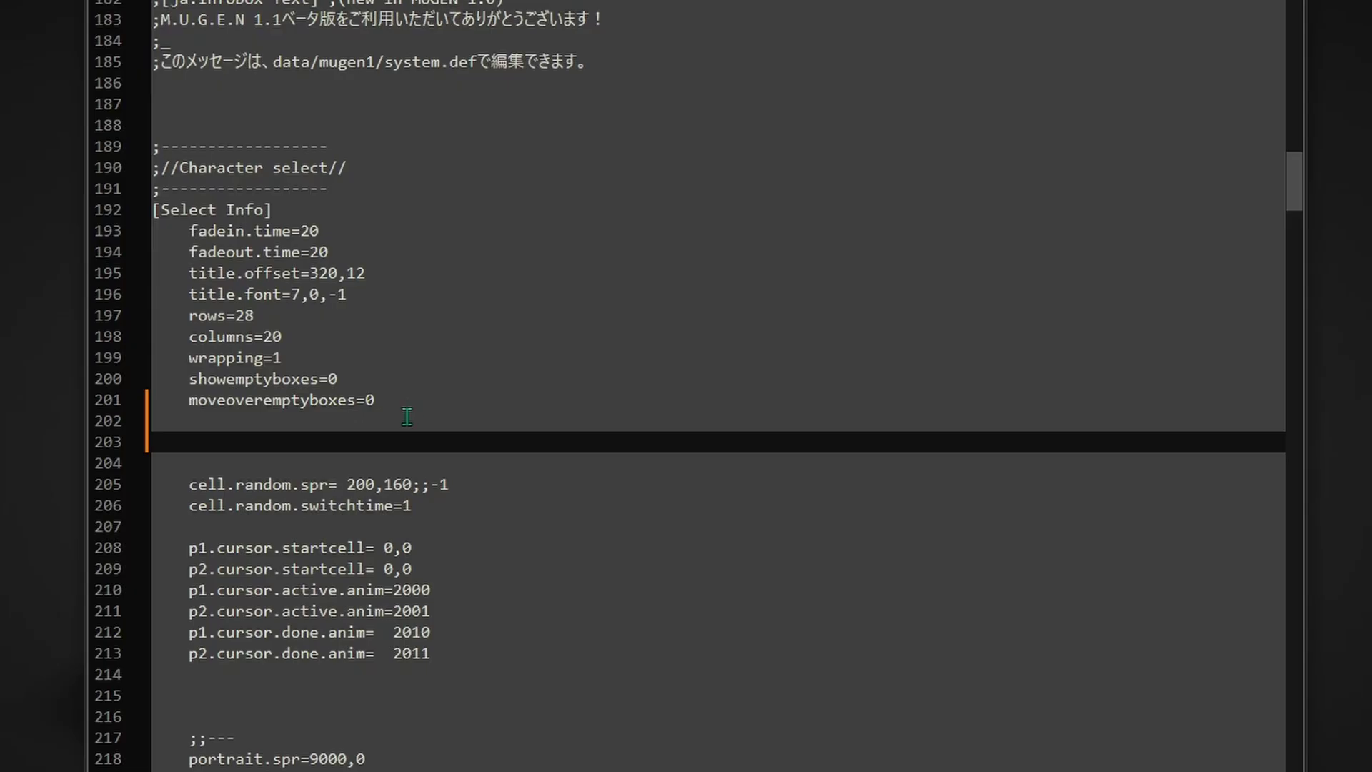
right_click(297, 443)
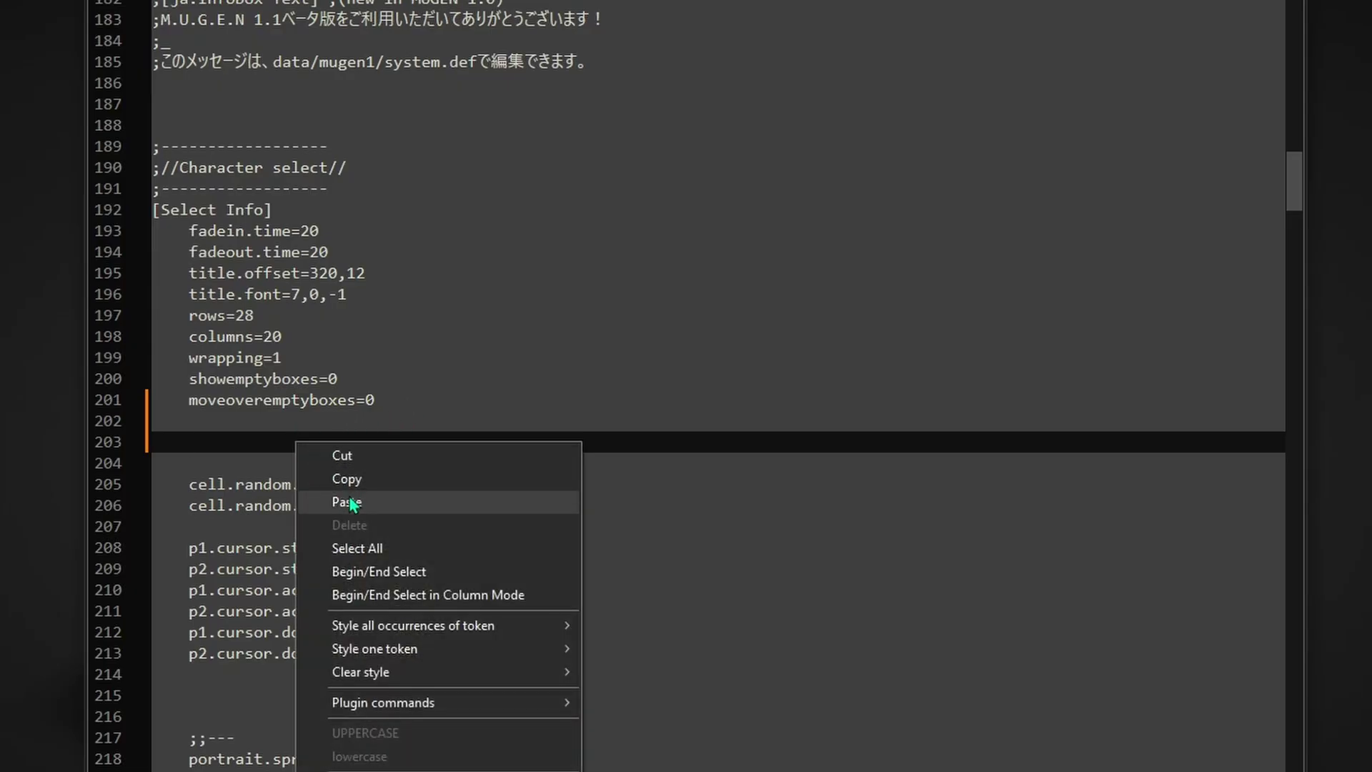
click(347, 502)
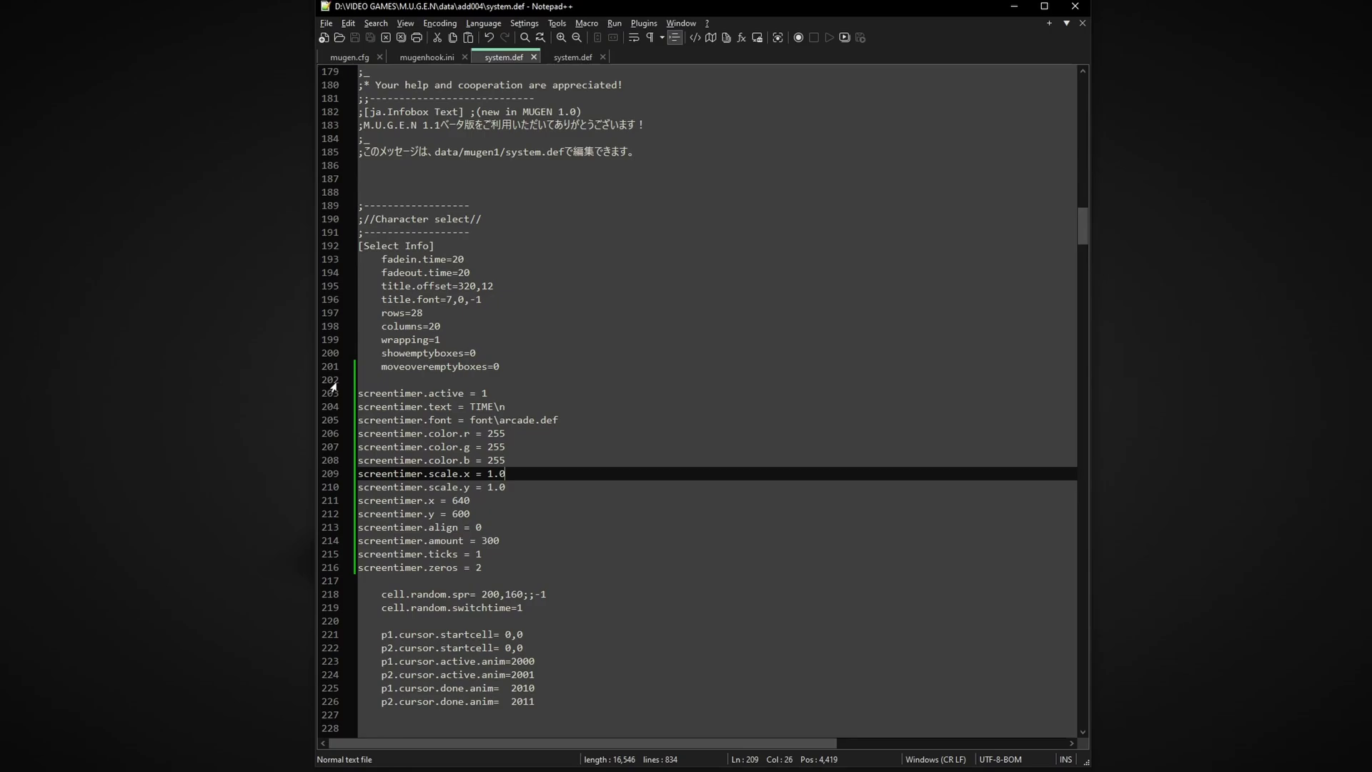
Step: Set screentimer.text to TIMER and screentimer.font to data/add004/res/font.fnt
click(329, 395)
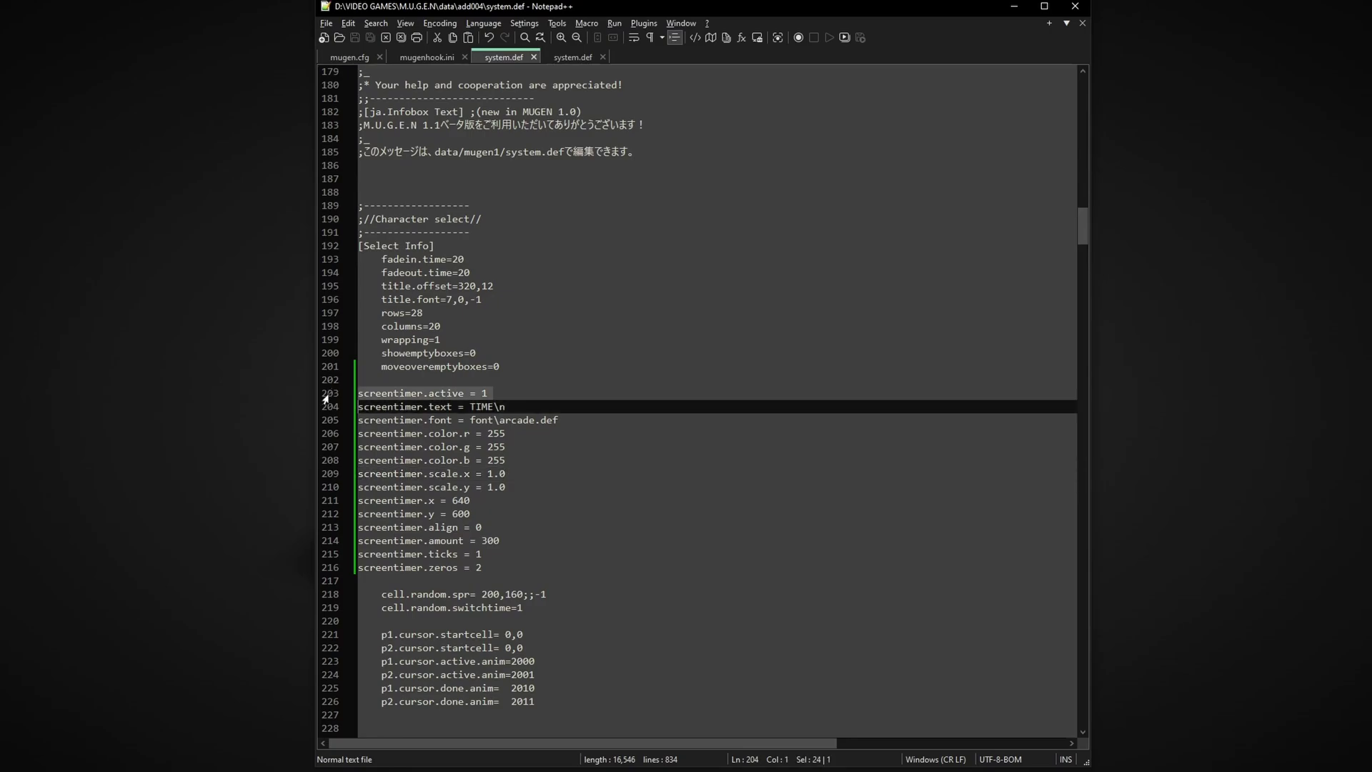
click(320, 410)
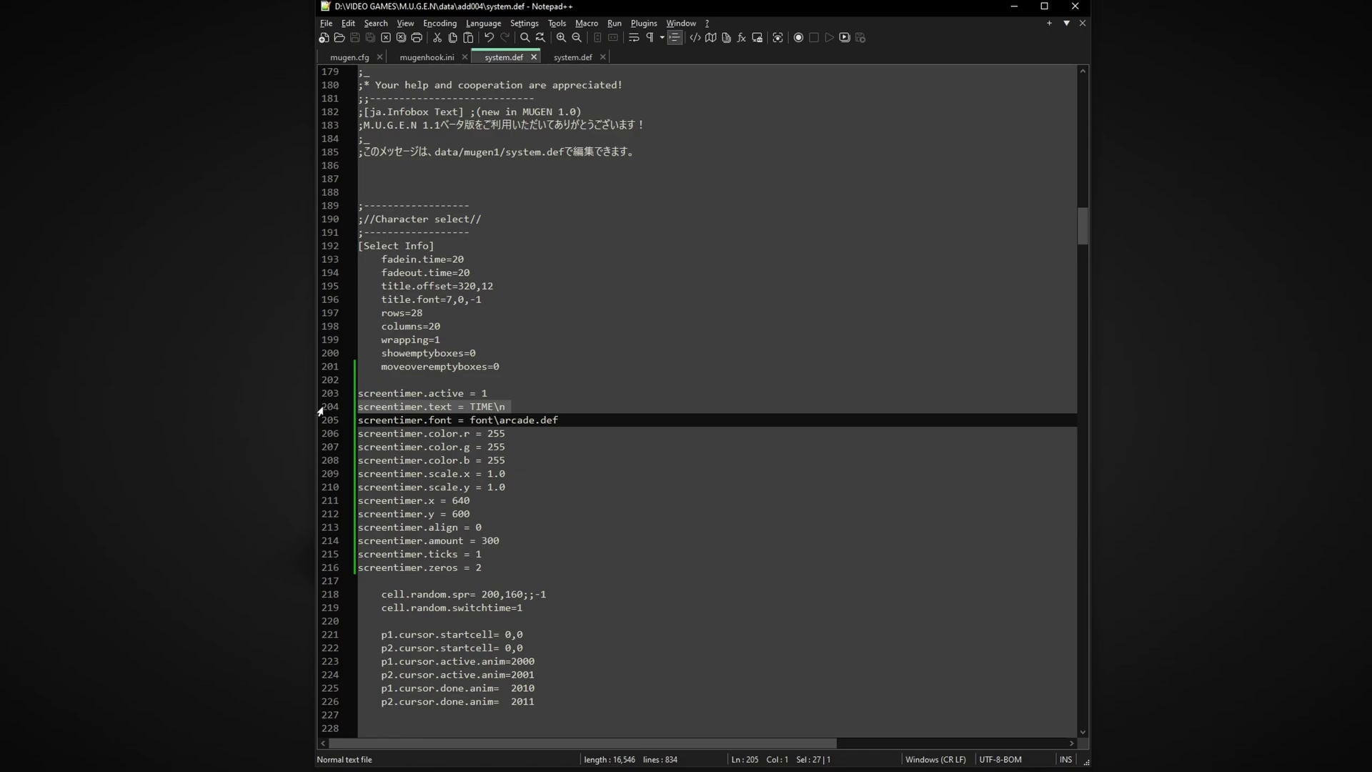
drag(559, 421, 504, 421)
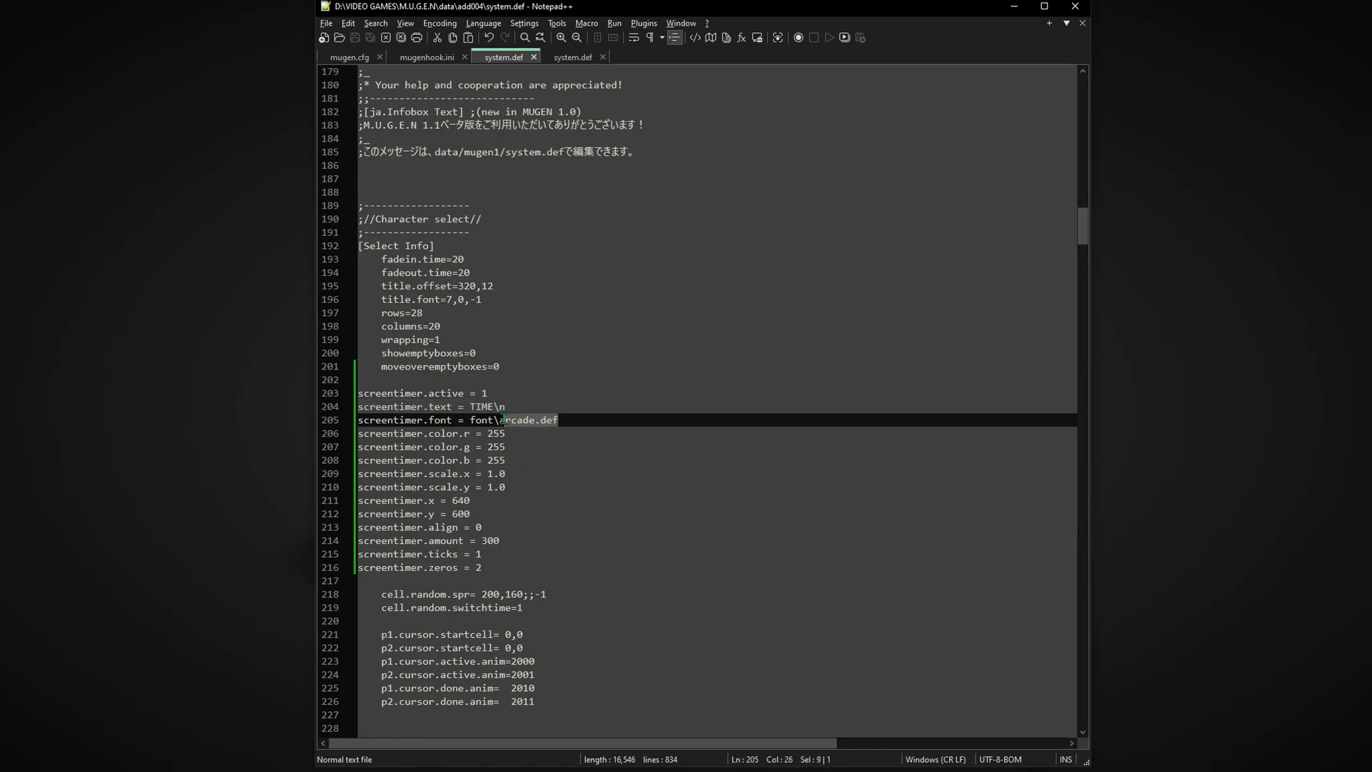
key(ctrl+v)
click(494, 407)
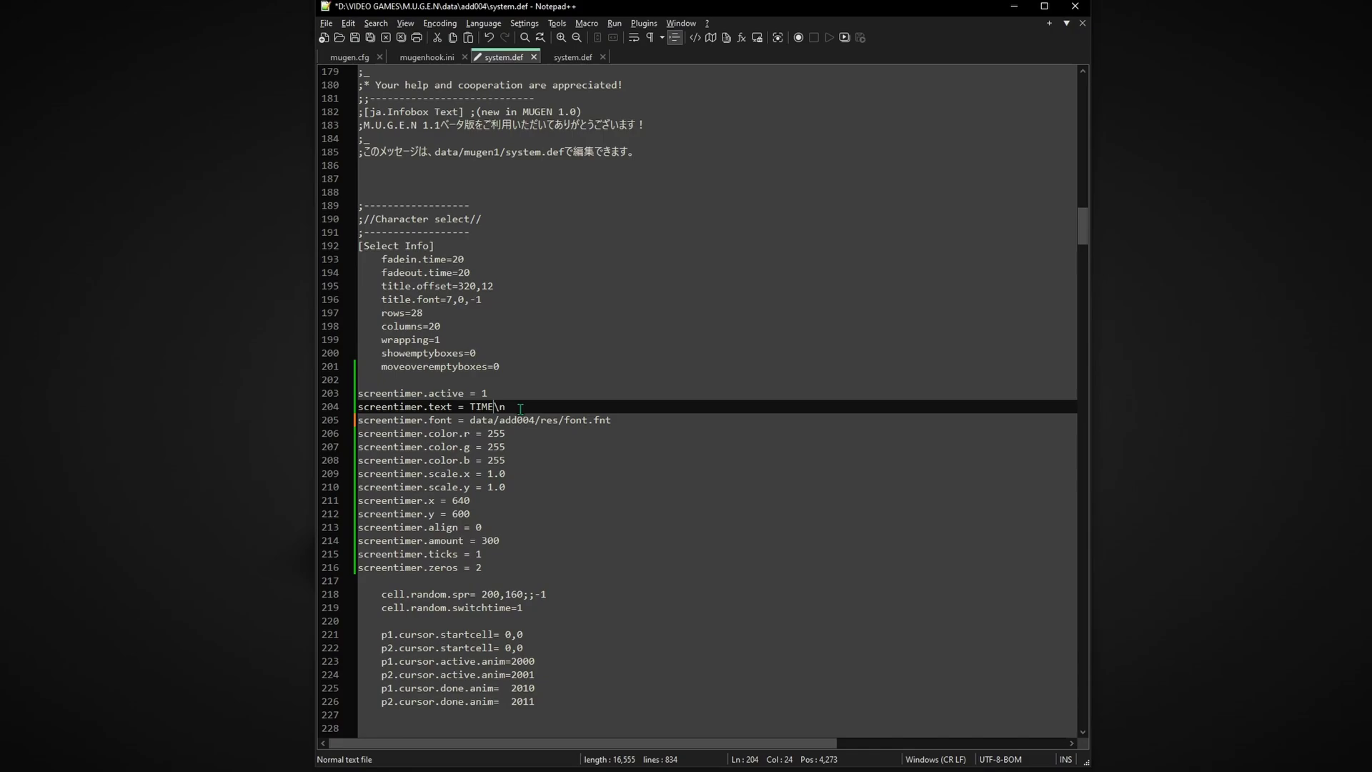
text(R)
click(616, 423)
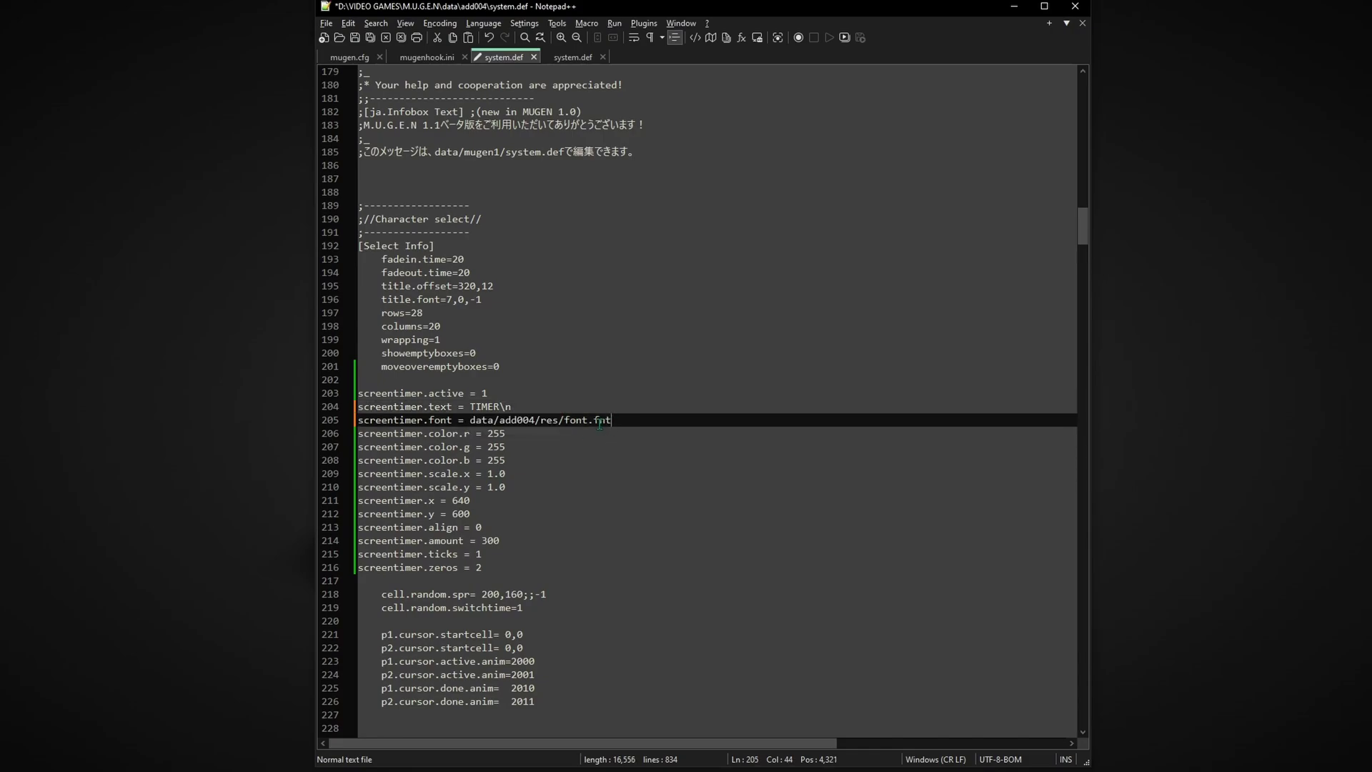
Step: Start changing the screentimer scale x and y values to 4.0
click(333, 475)
click(332, 486)
click(490, 475)
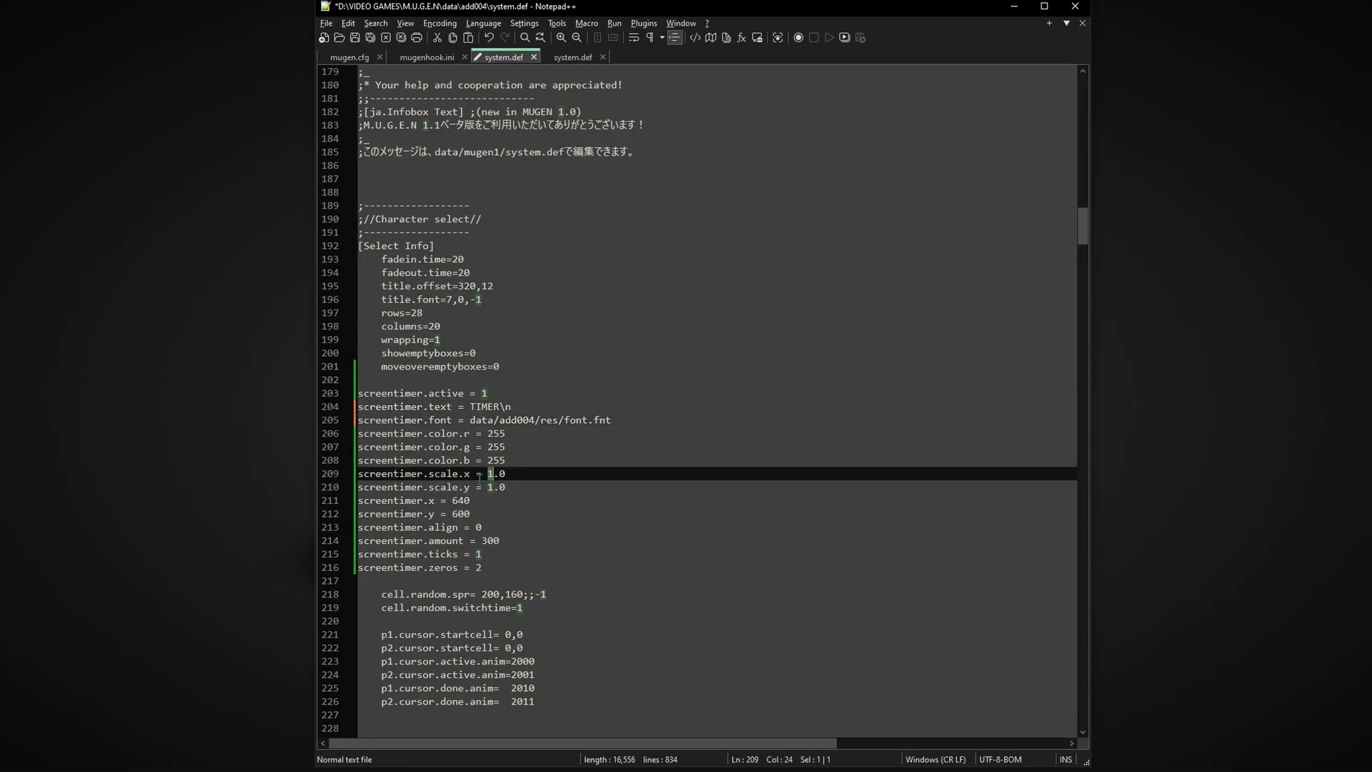
click(494, 490)
key(BackSpace)
Step: Finish the 4.0 scale, set screentimer.x to 1100 and y to 800, and save
text(4)
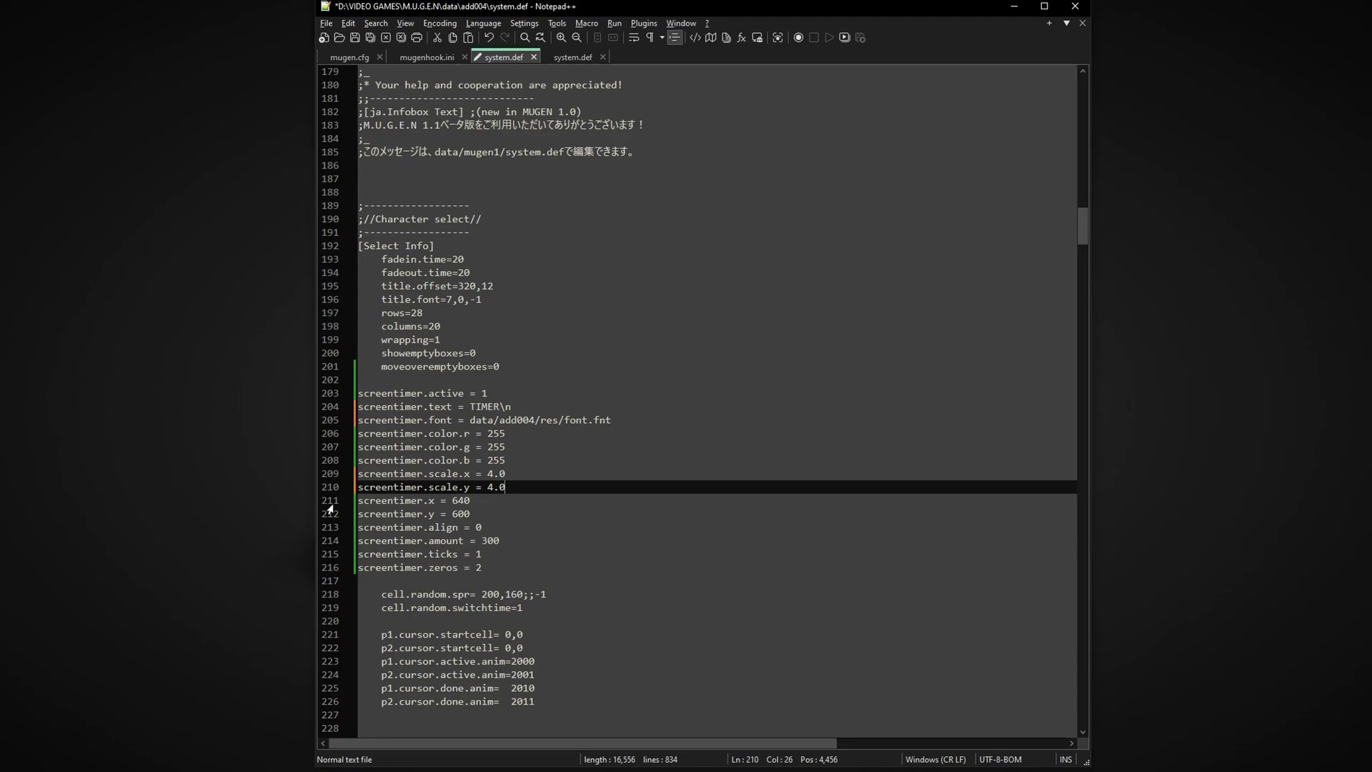
click(330, 514)
drag(492, 500, 452, 514)
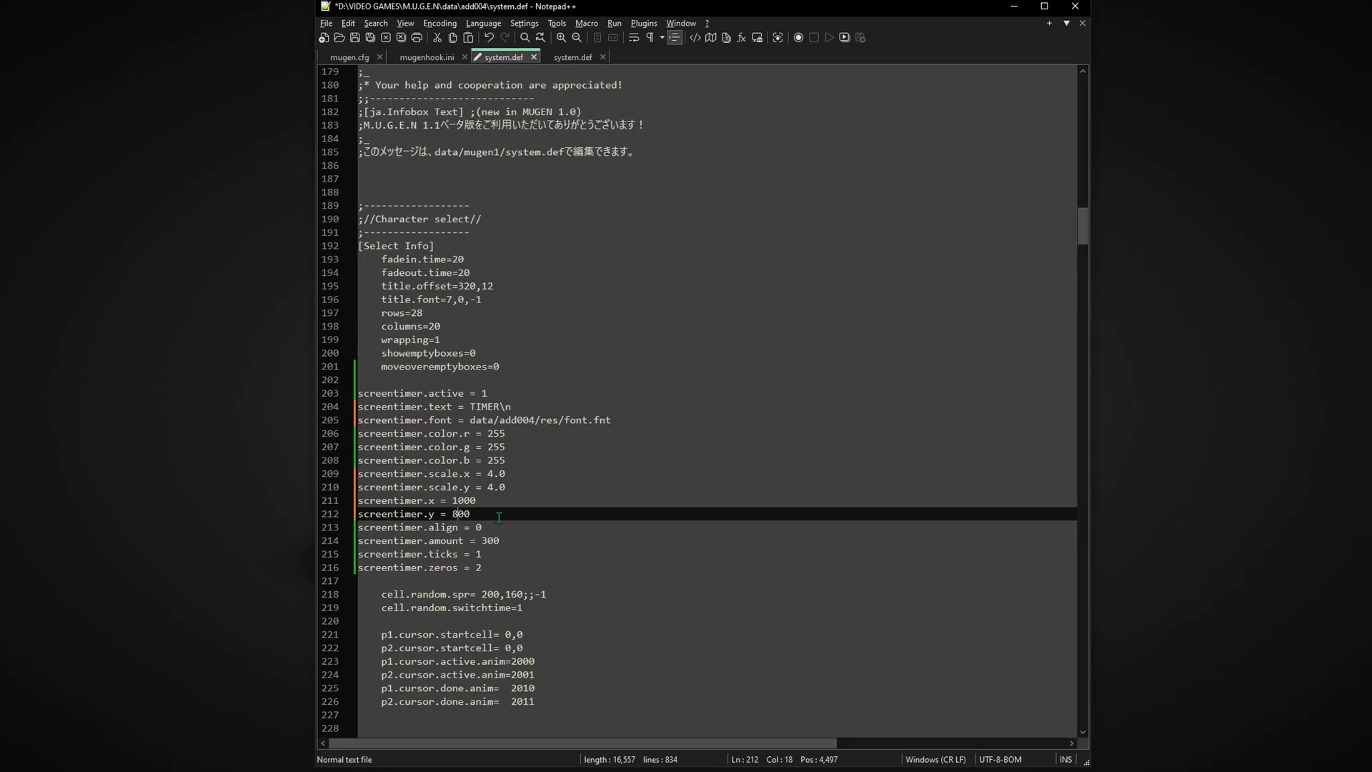
click(461, 501)
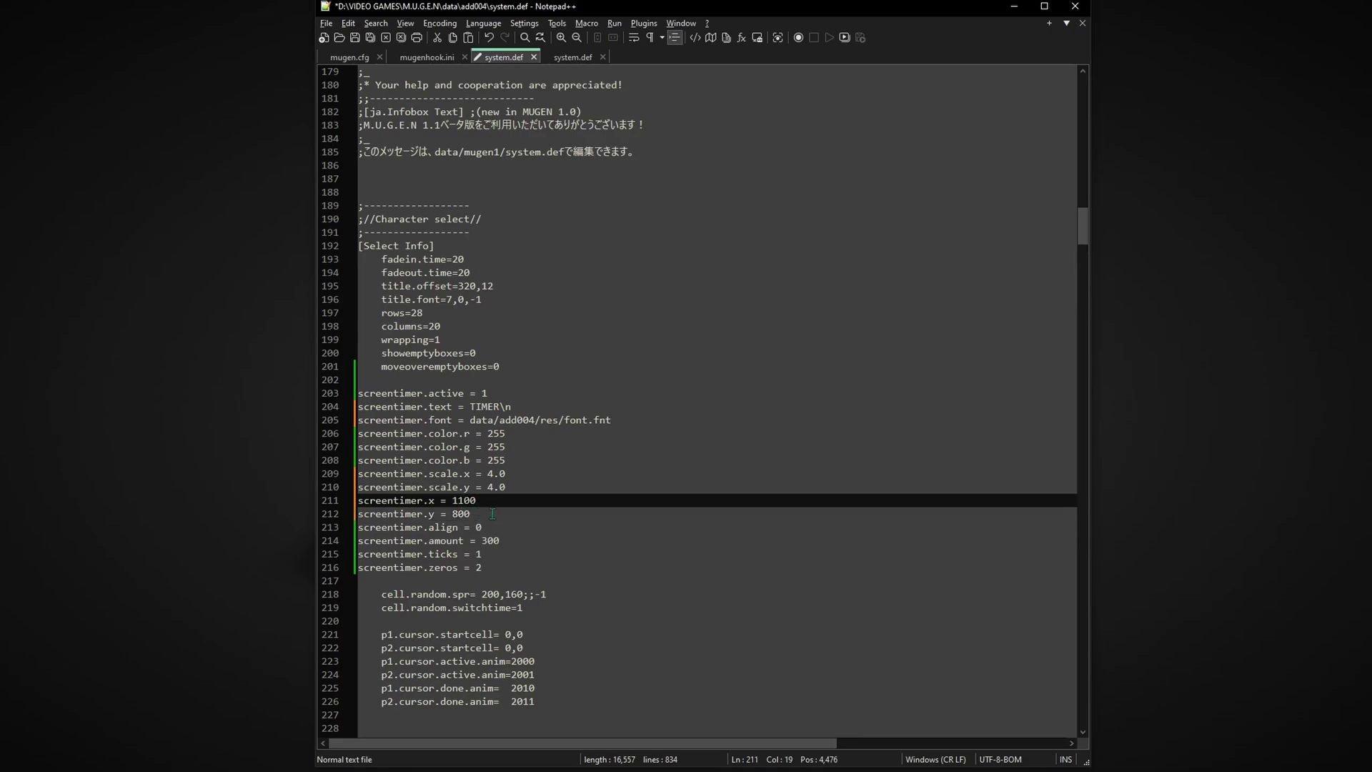
click(493, 514)
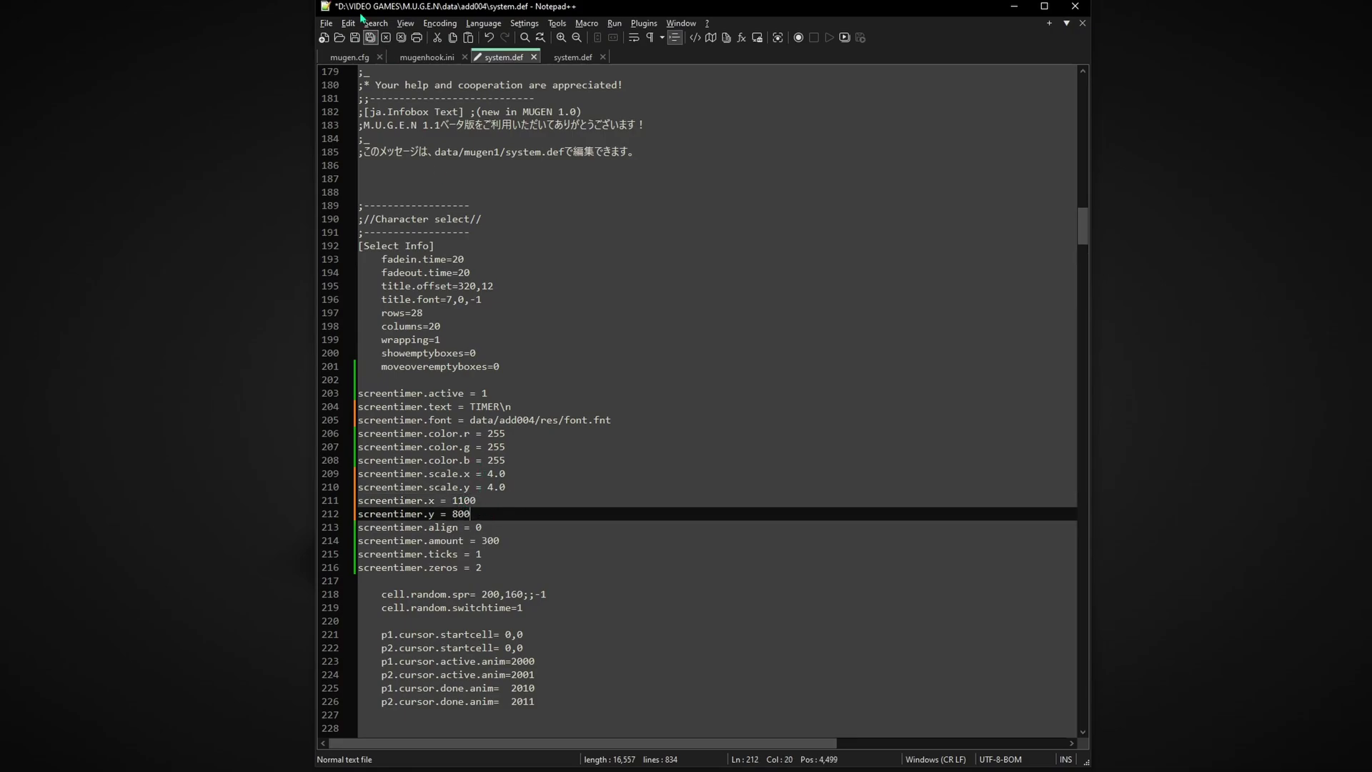
click(353, 38)
Step: Set screentimer align to -1, amount to 12 and ticks to 60, then save system.def
click(331, 528)
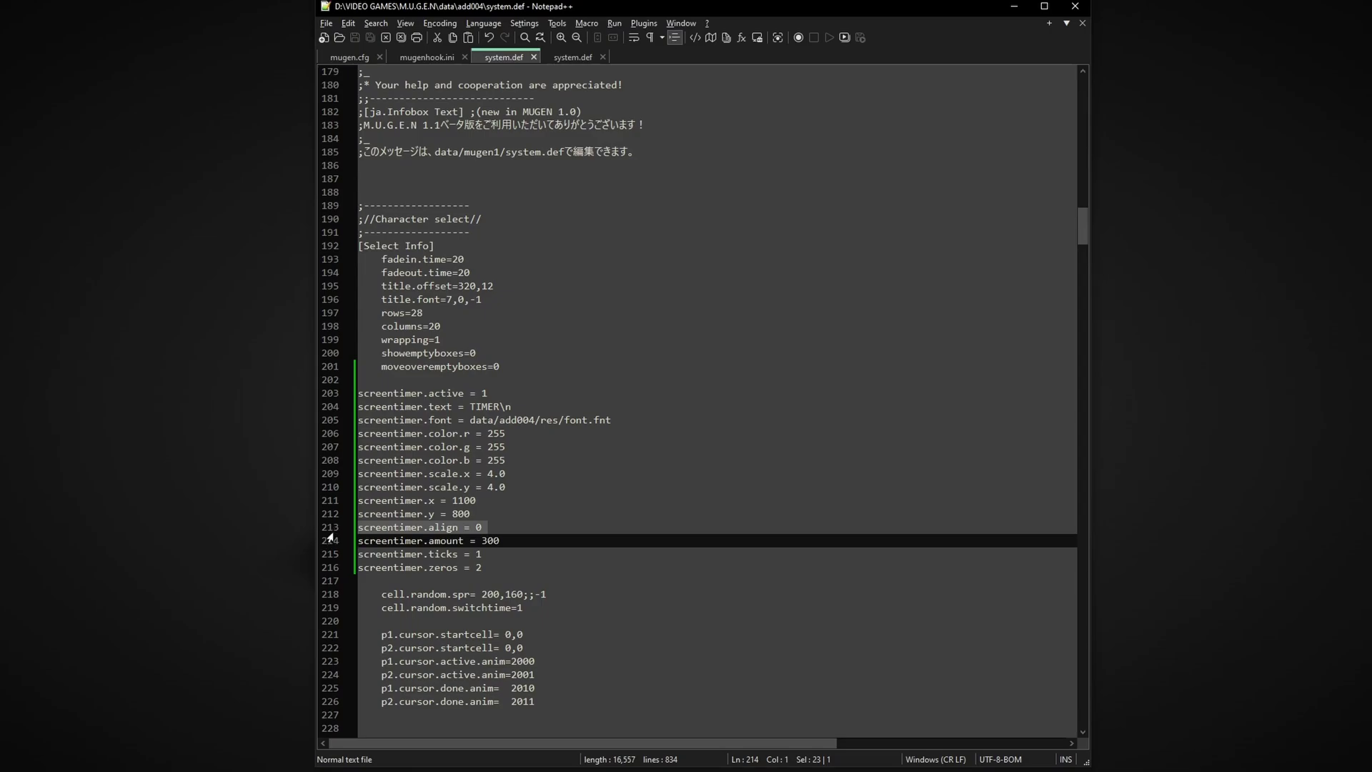
click(484, 527)
key(BackSpace)
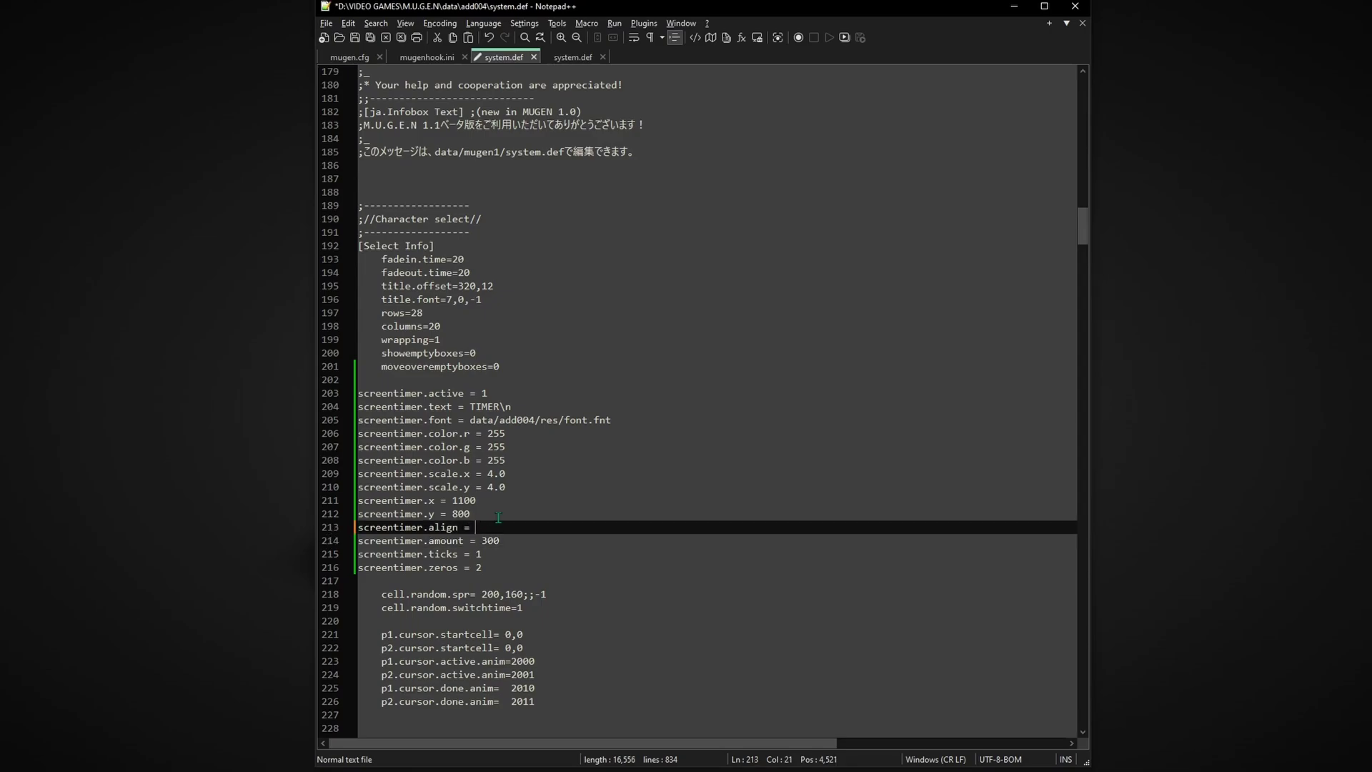
click(336, 542)
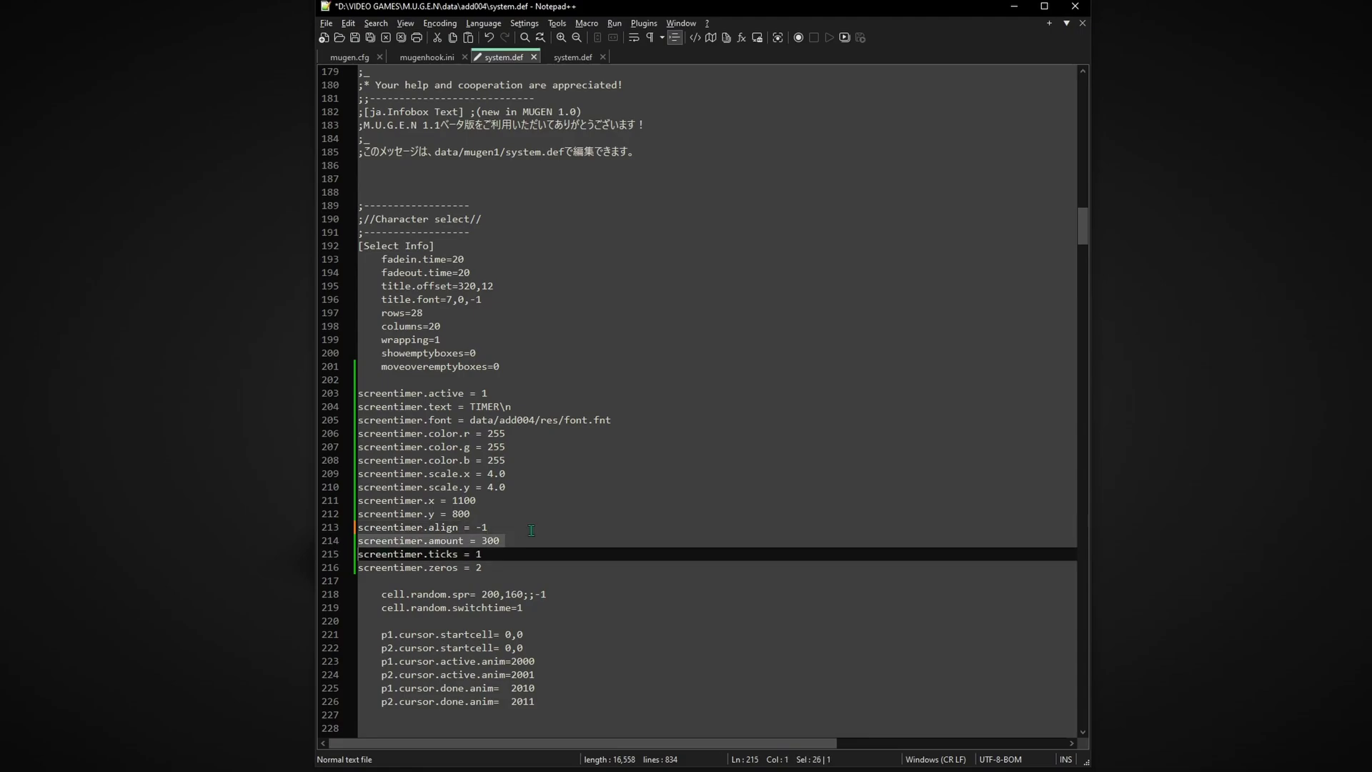
click(501, 542)
key(BackSpace)
key(BackSpace)
key(BackSpace)
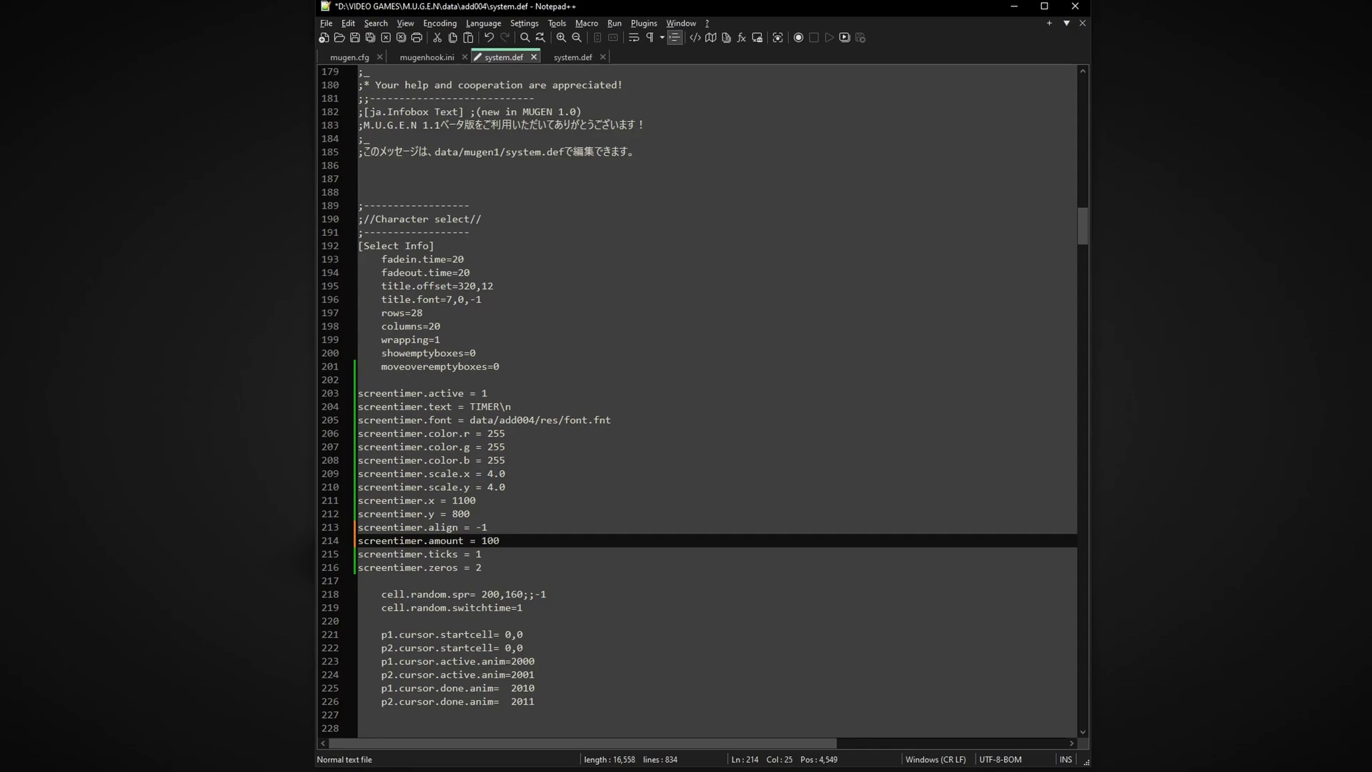
click(492, 555)
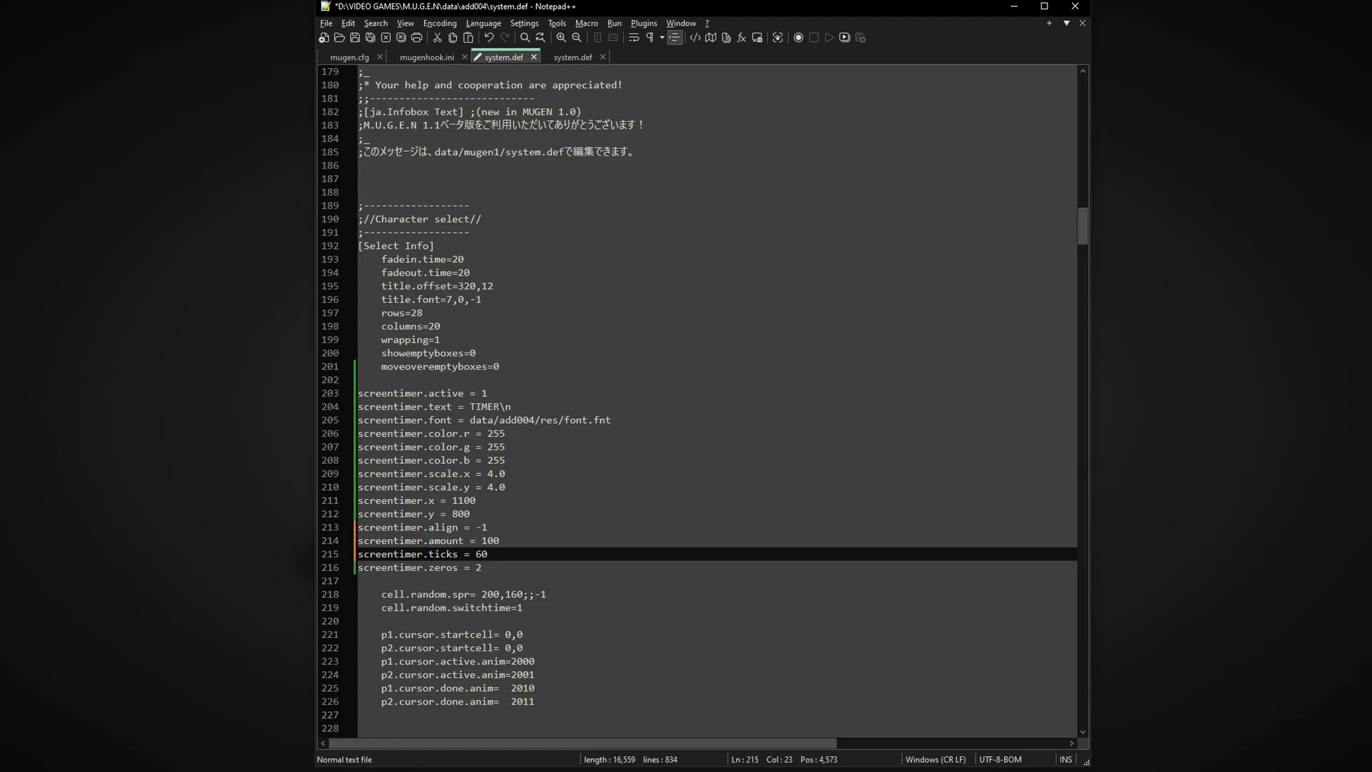
click(328, 569)
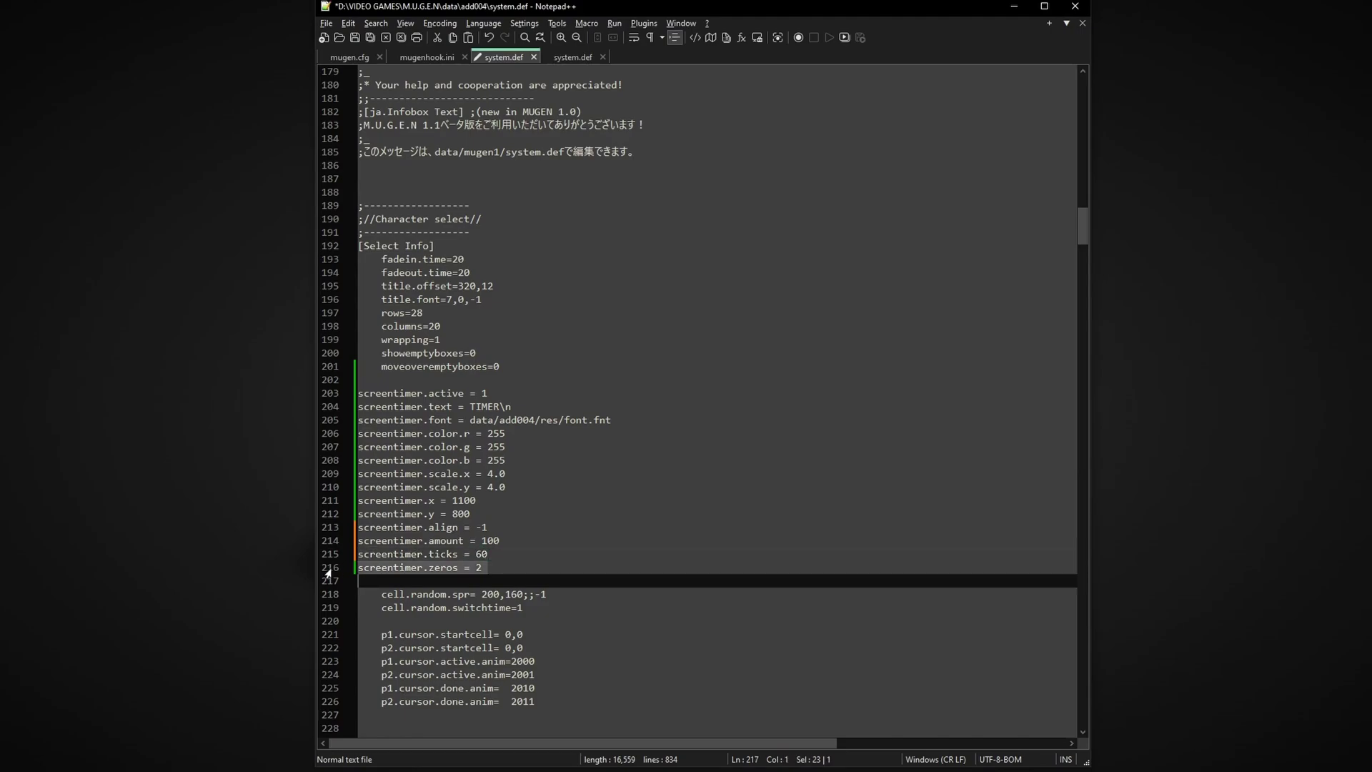
key(ctrl+s)
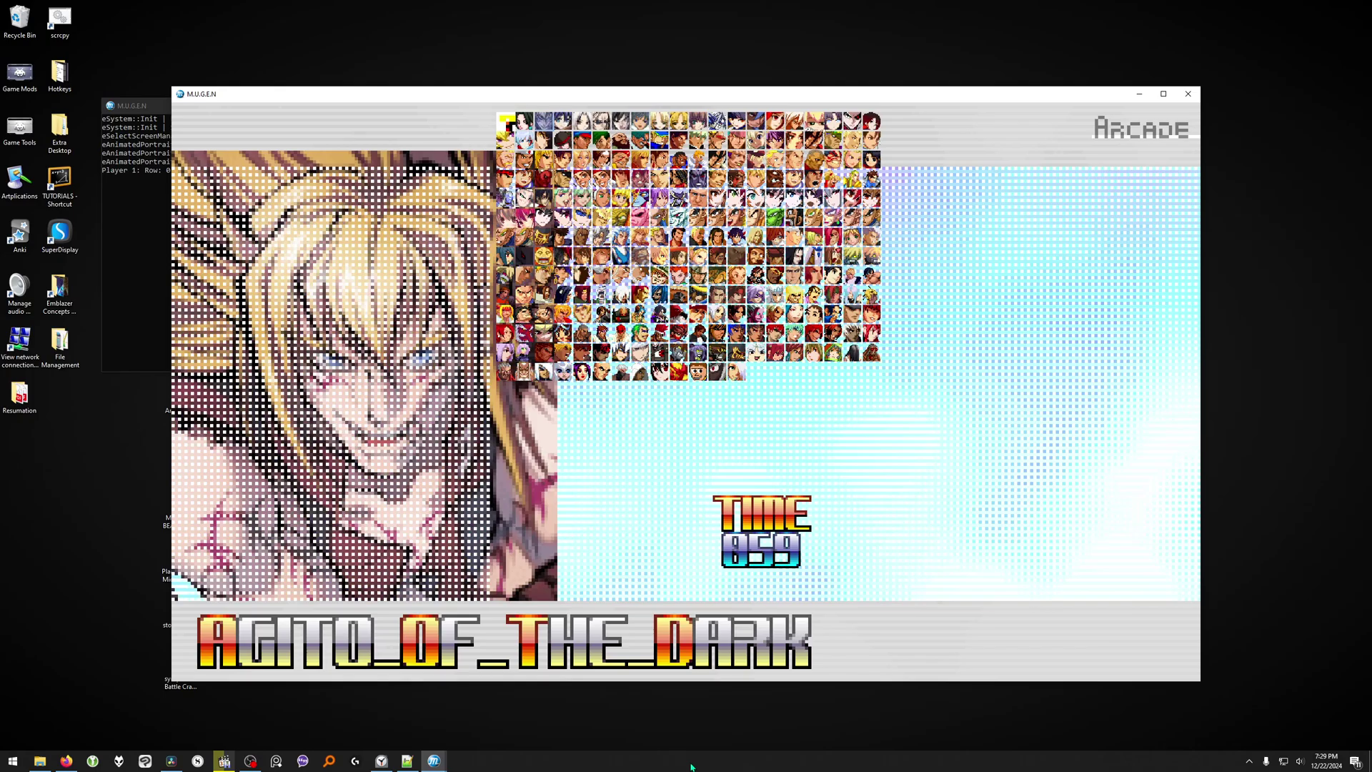
Step: Browse characters on the select screen while watching the timer count down
key(Right)
key(Right)
key(Right)
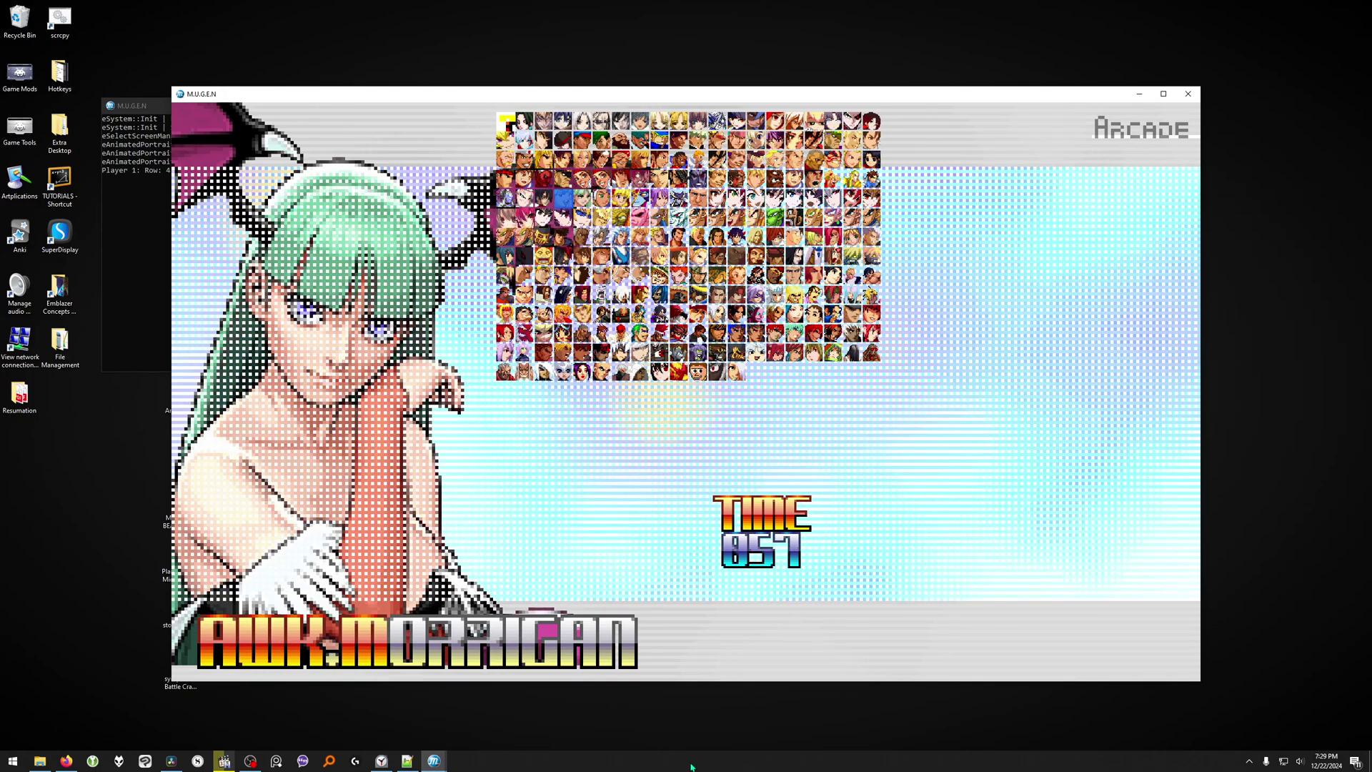
key(Down)
key(Down)
key(Down)
key(Down)
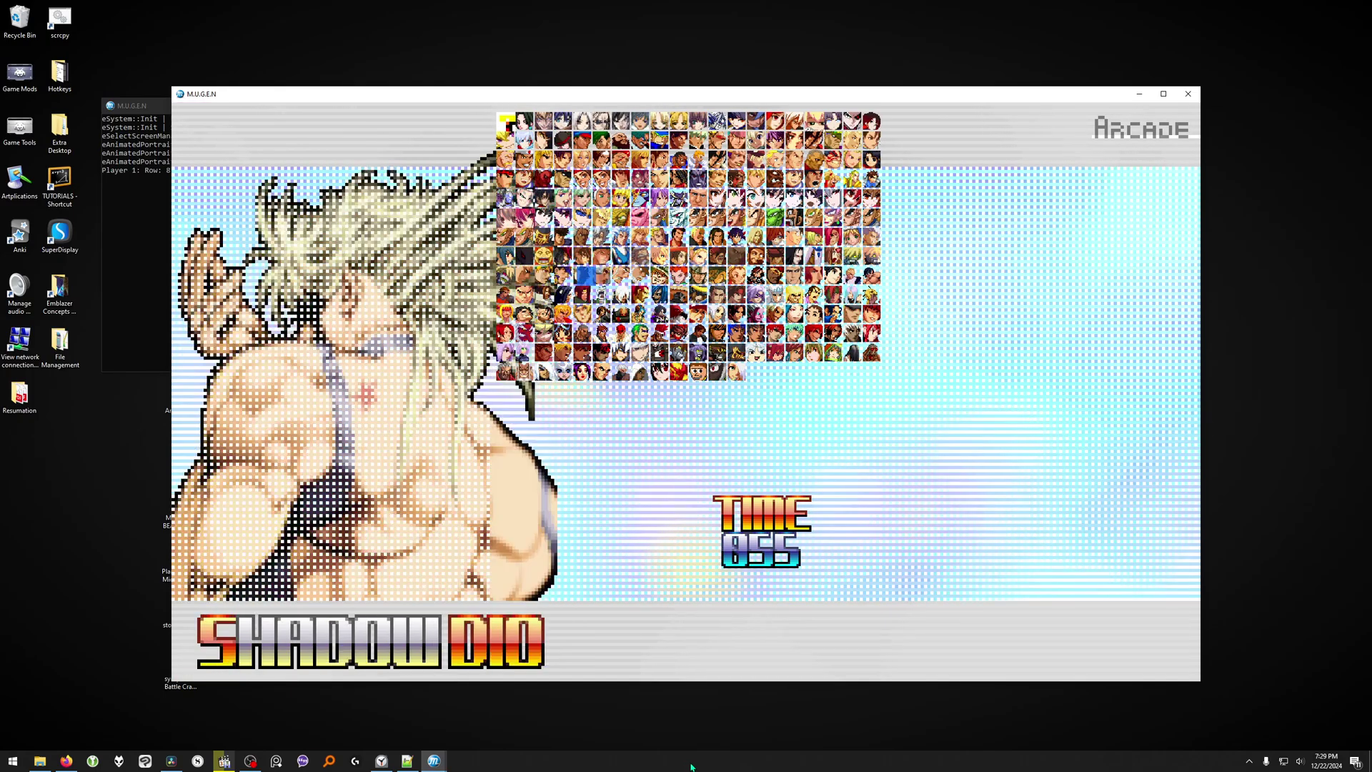
key(Left)
key(Down)
key(Left)
key(Right)
key(Right)
key(Right)
key(Right)
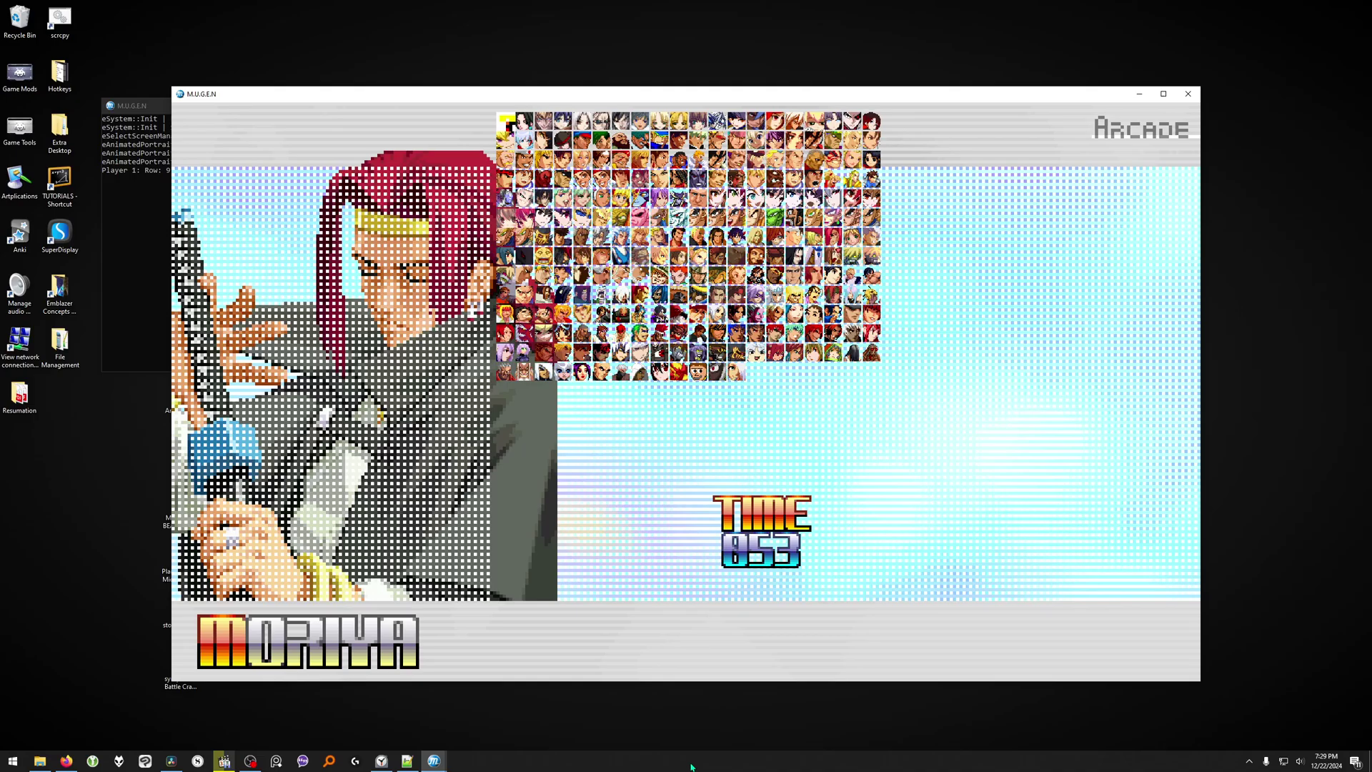
key(Right)
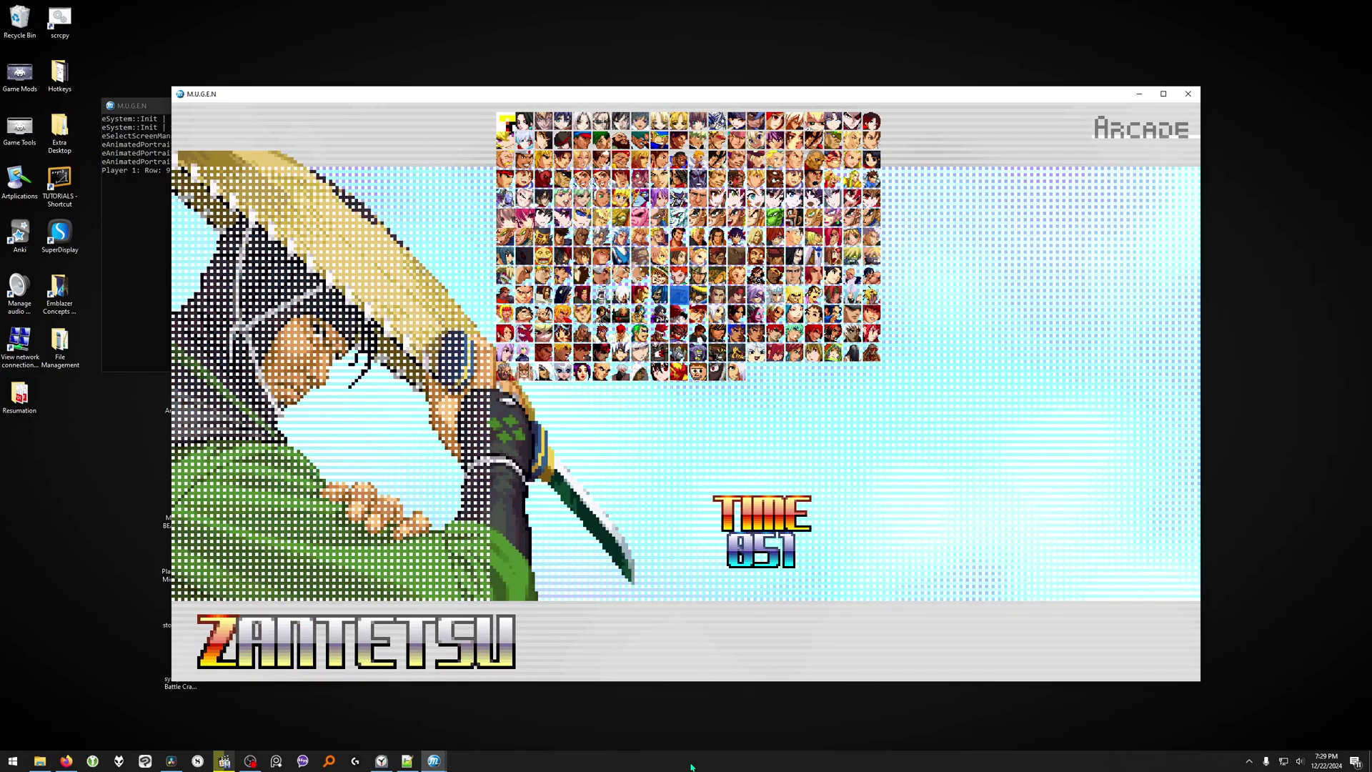
key(Right)
key(Right)
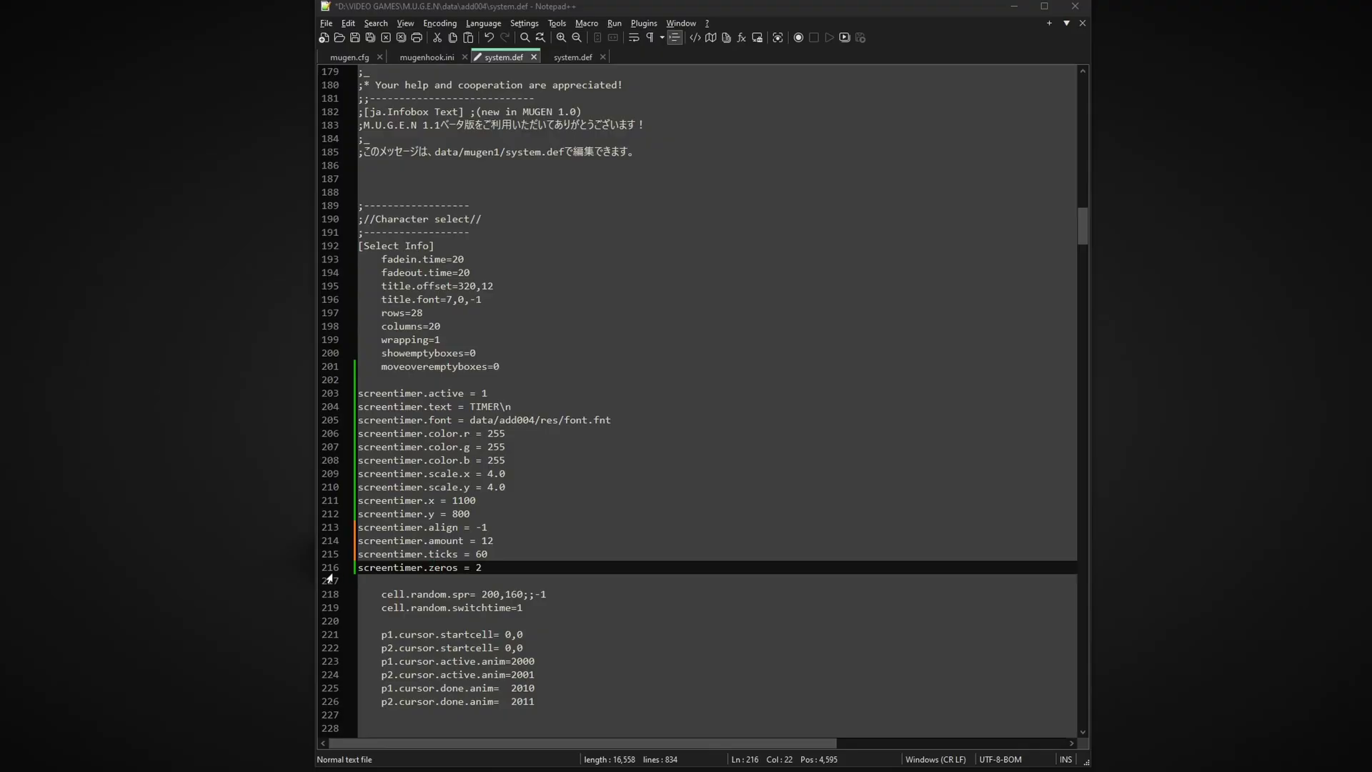
click(322, 571)
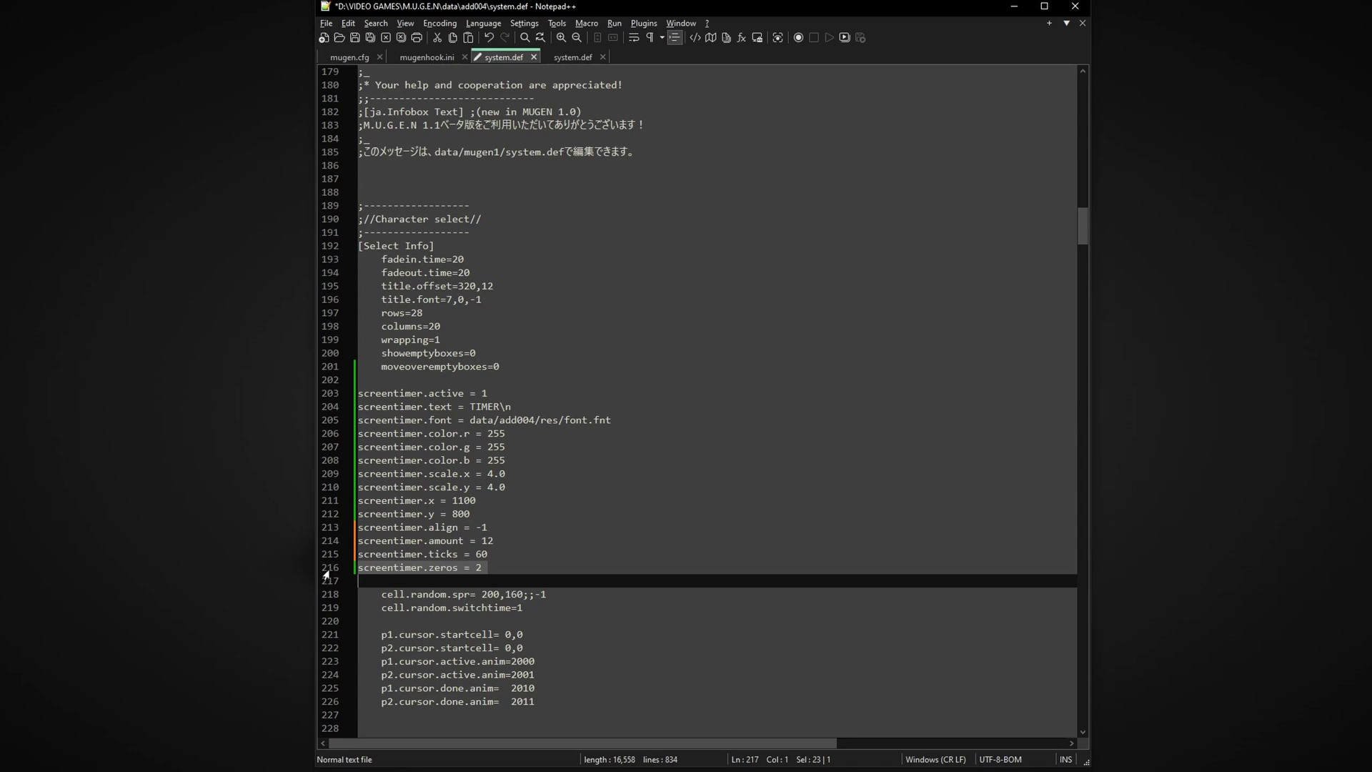
Step: Clear the screentimer.zeros value, save, and enter Arcade character select to view the timer
key(alt+space)
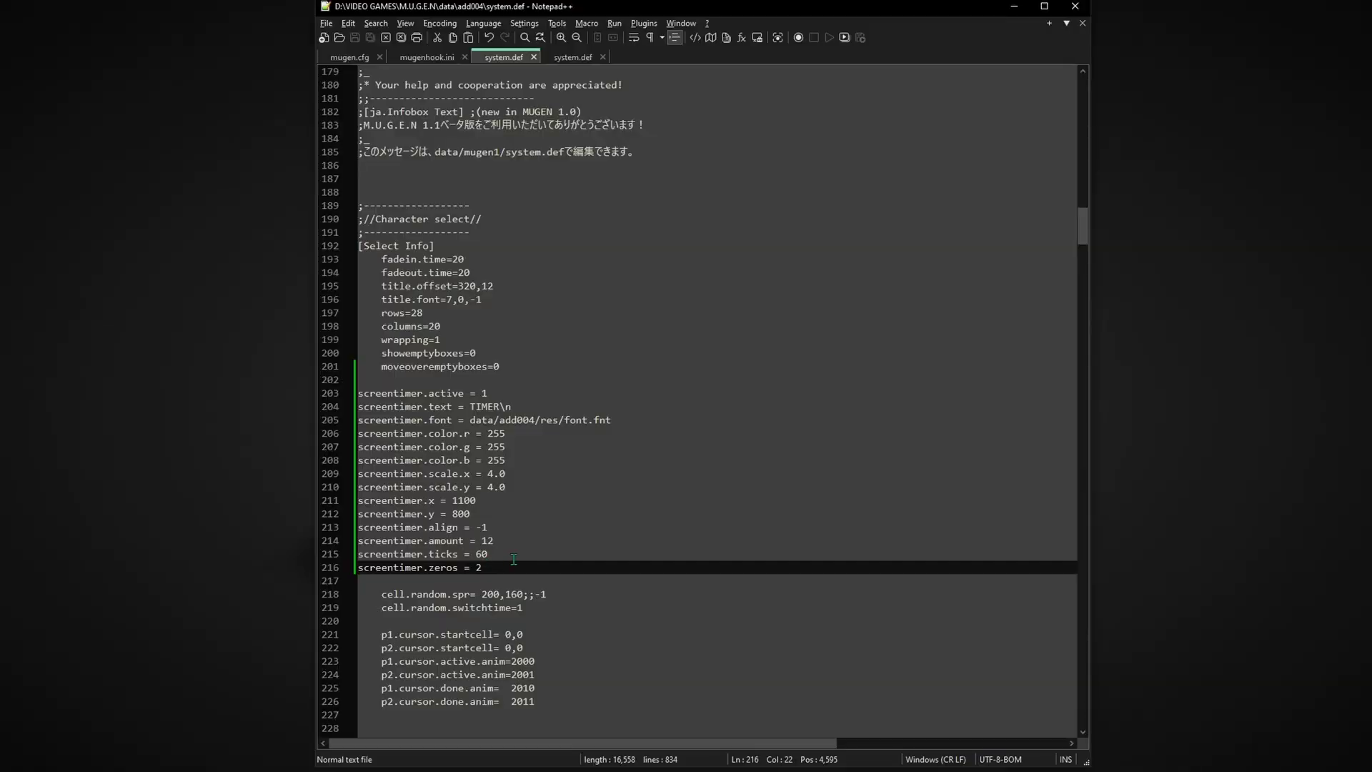
key(BackSpace)
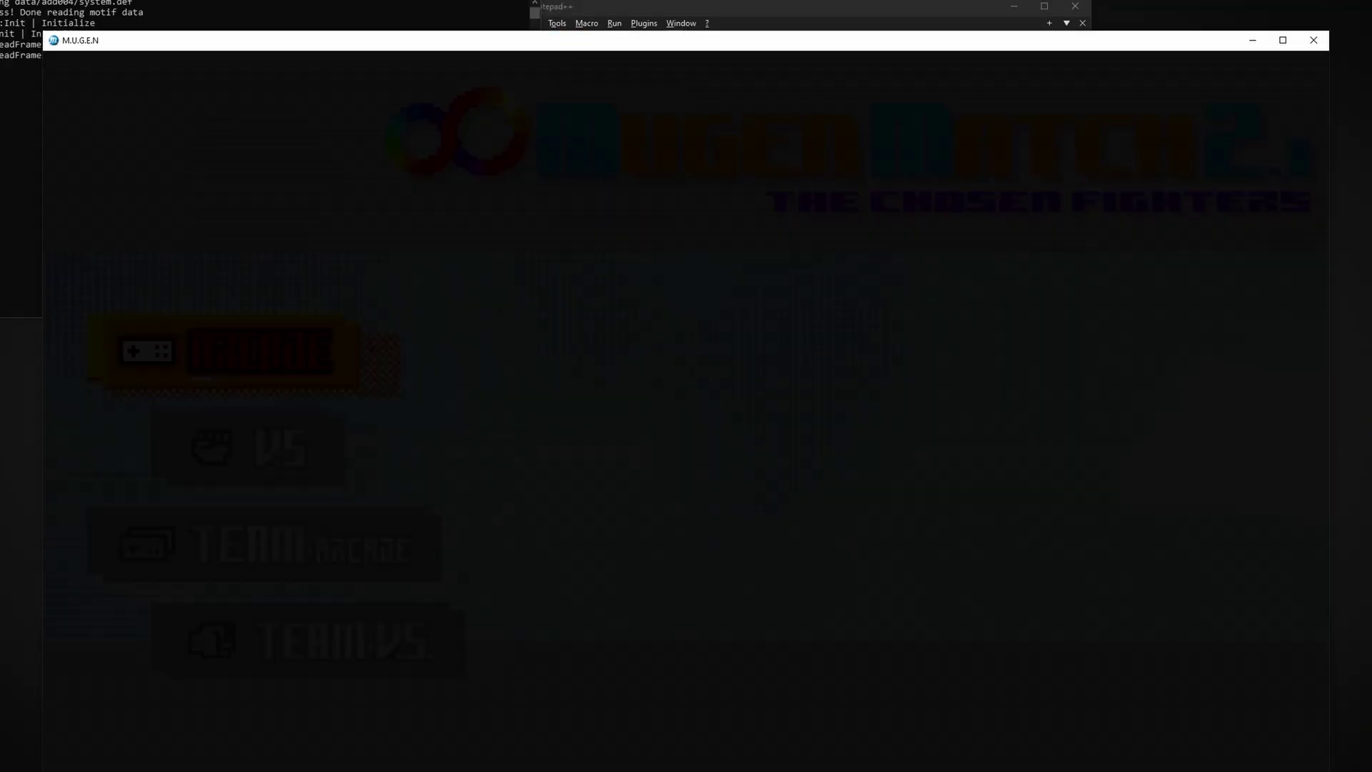
key(Return)
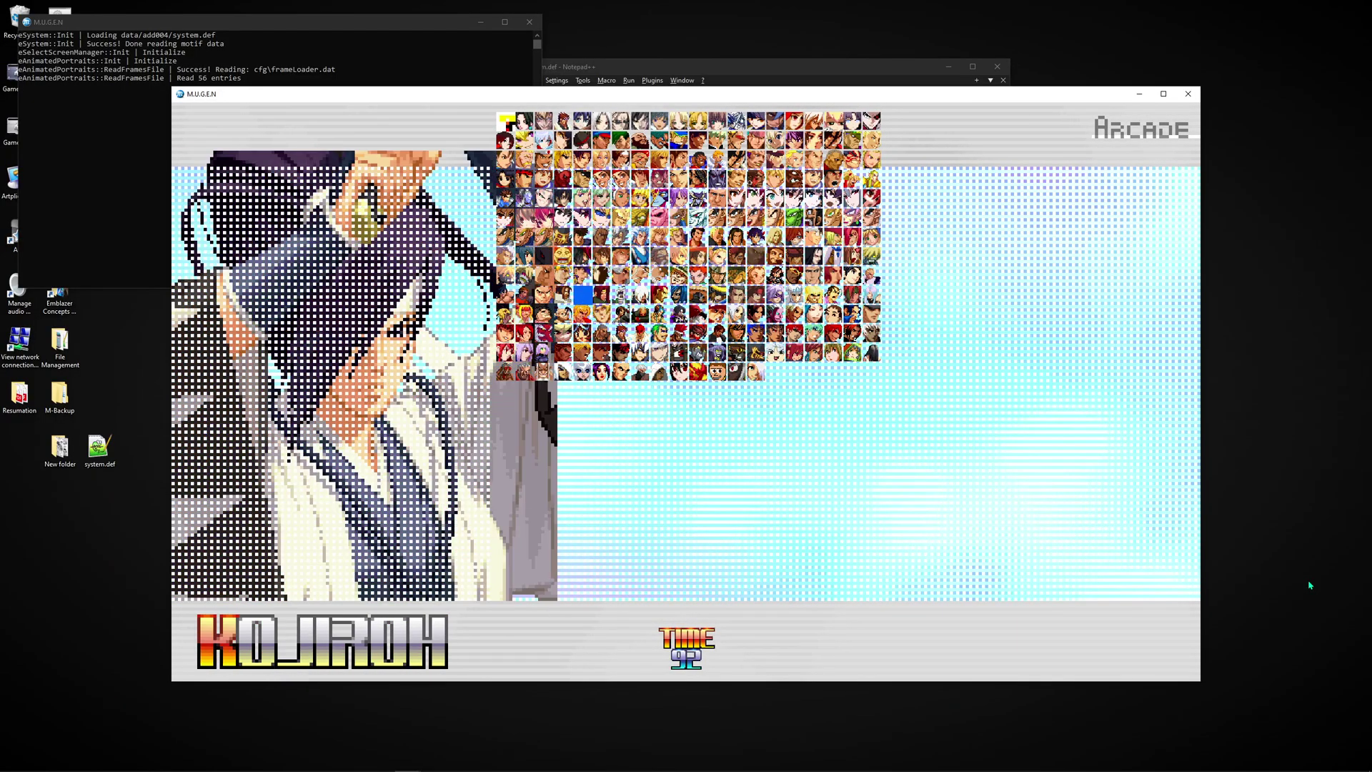
Step: Return to the main menu and enter Team Versus, choosing player one's team mode
key(Escape)
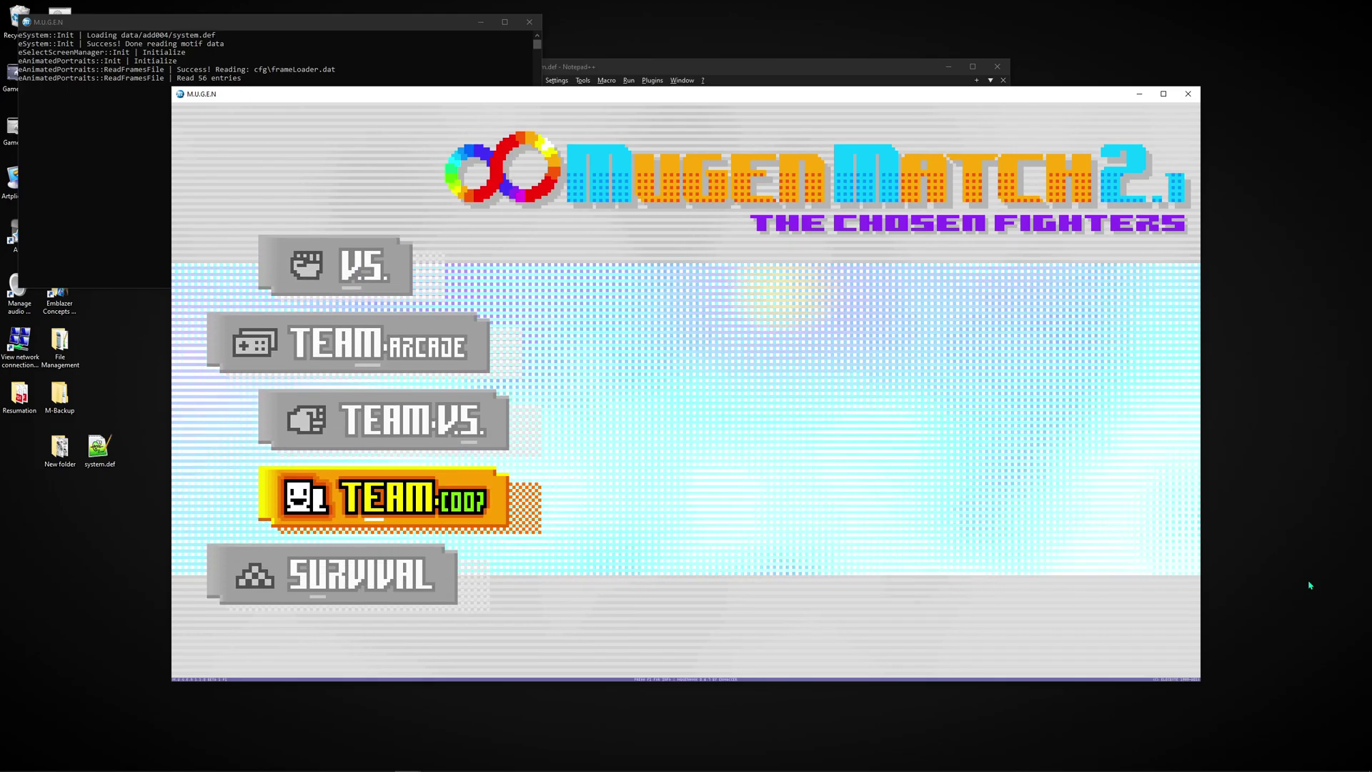
key(Down)
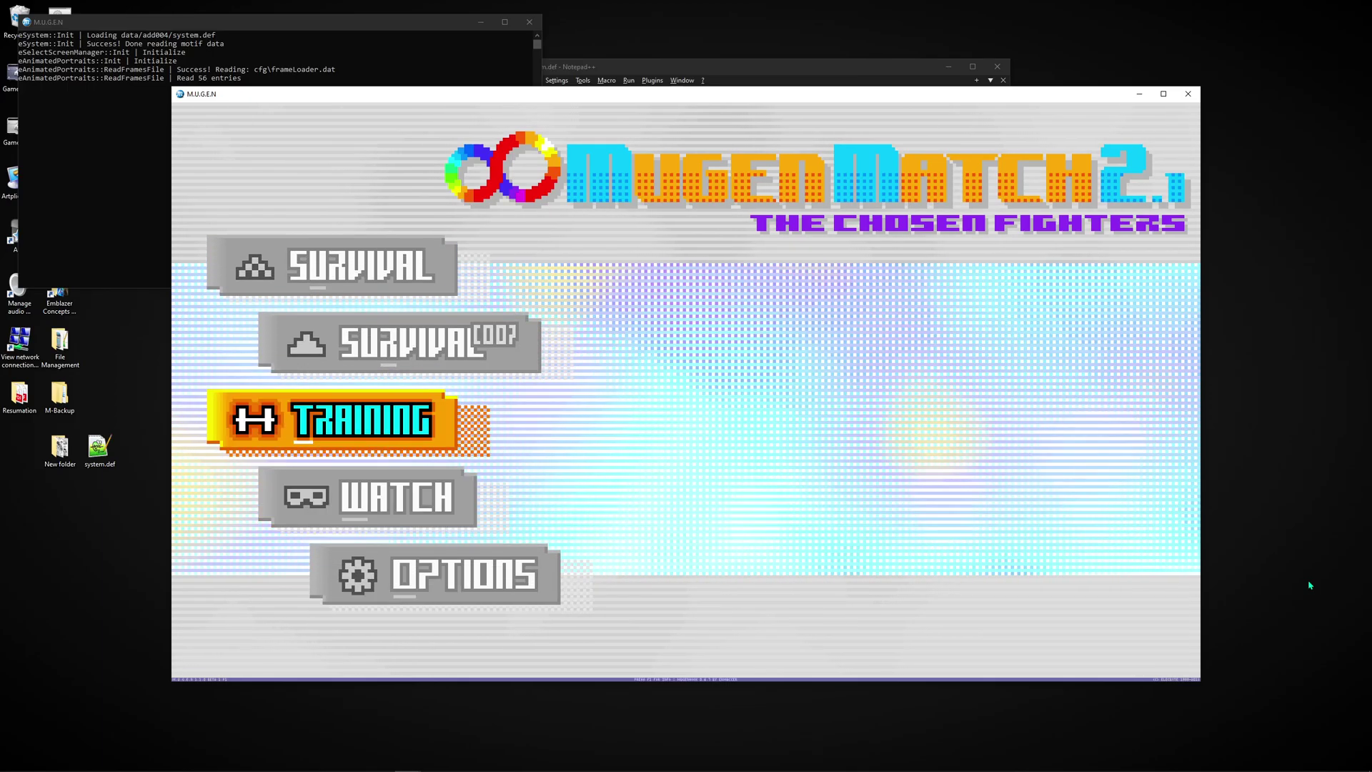
key(Return)
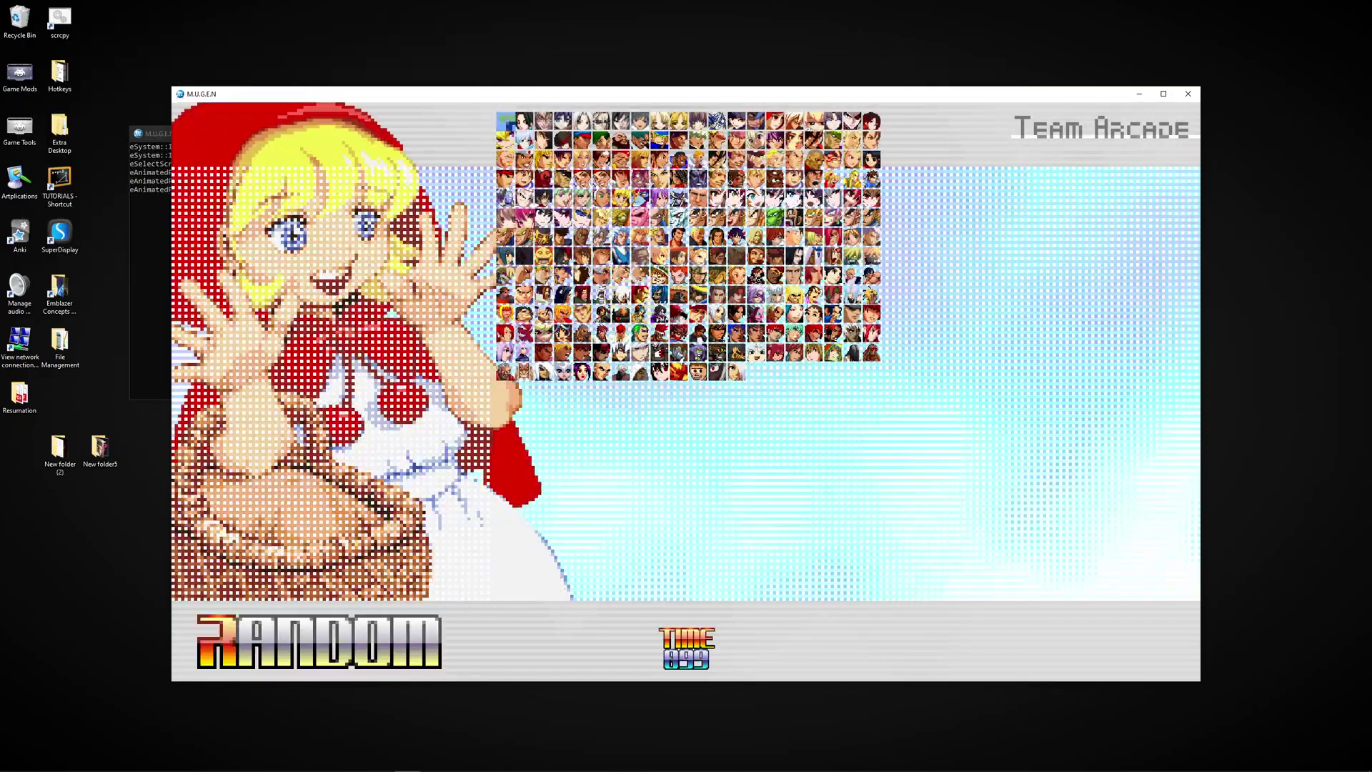
key(Right)
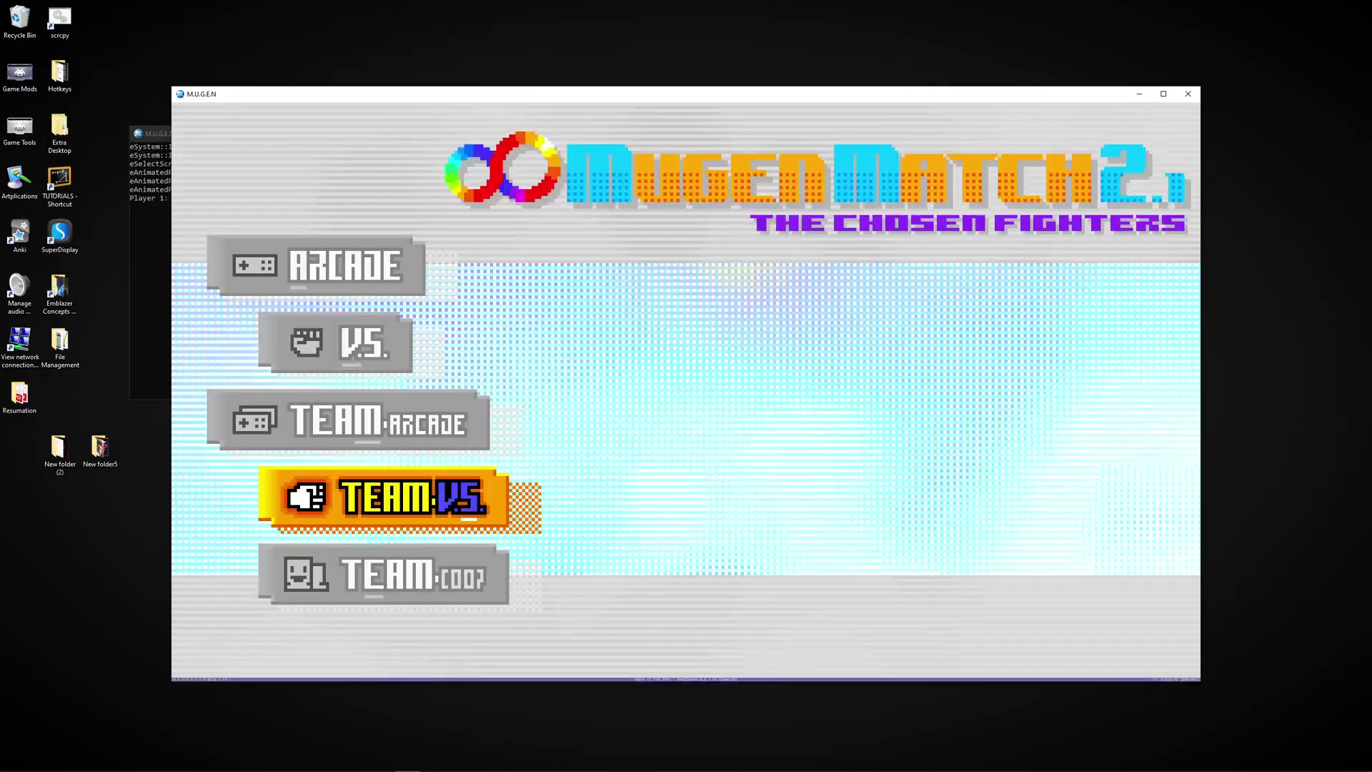
key(Return)
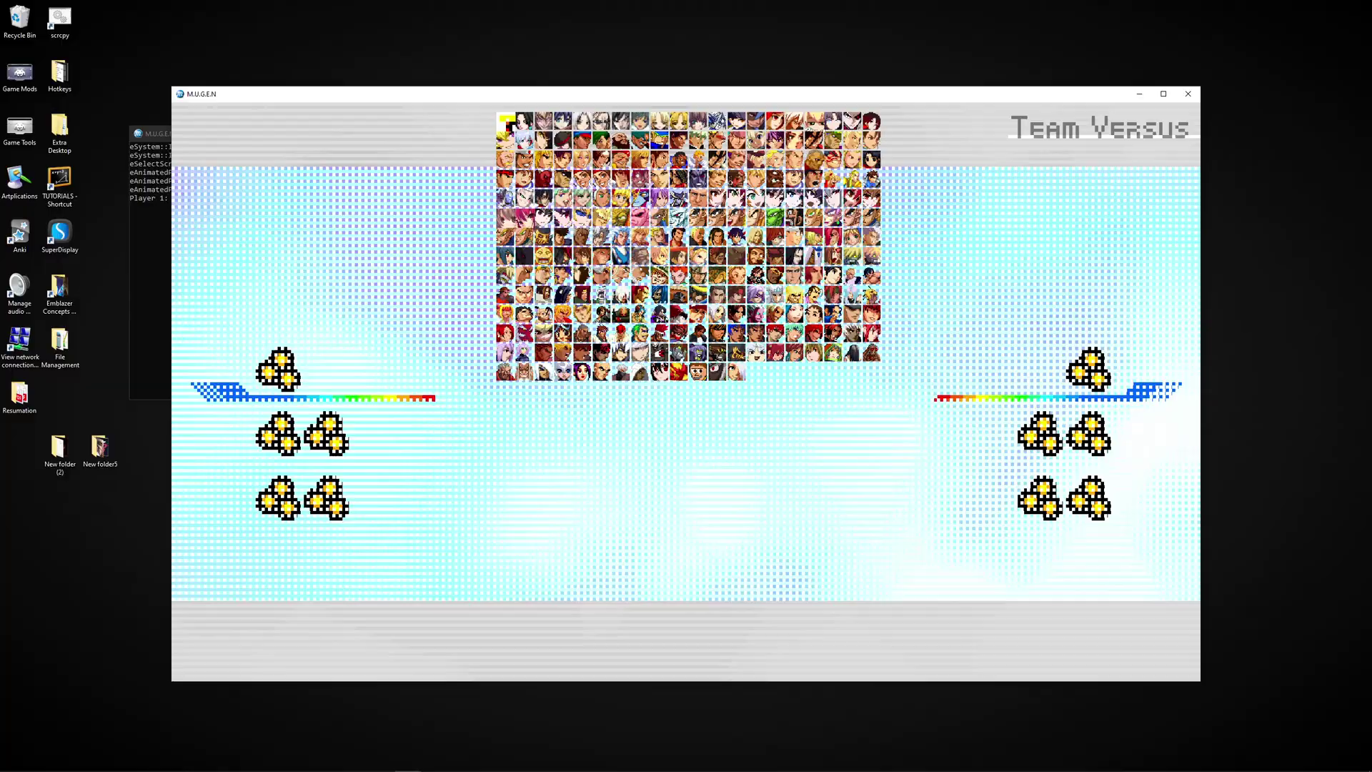
key(Up)
key(Return)
key(Down)
key(Down)
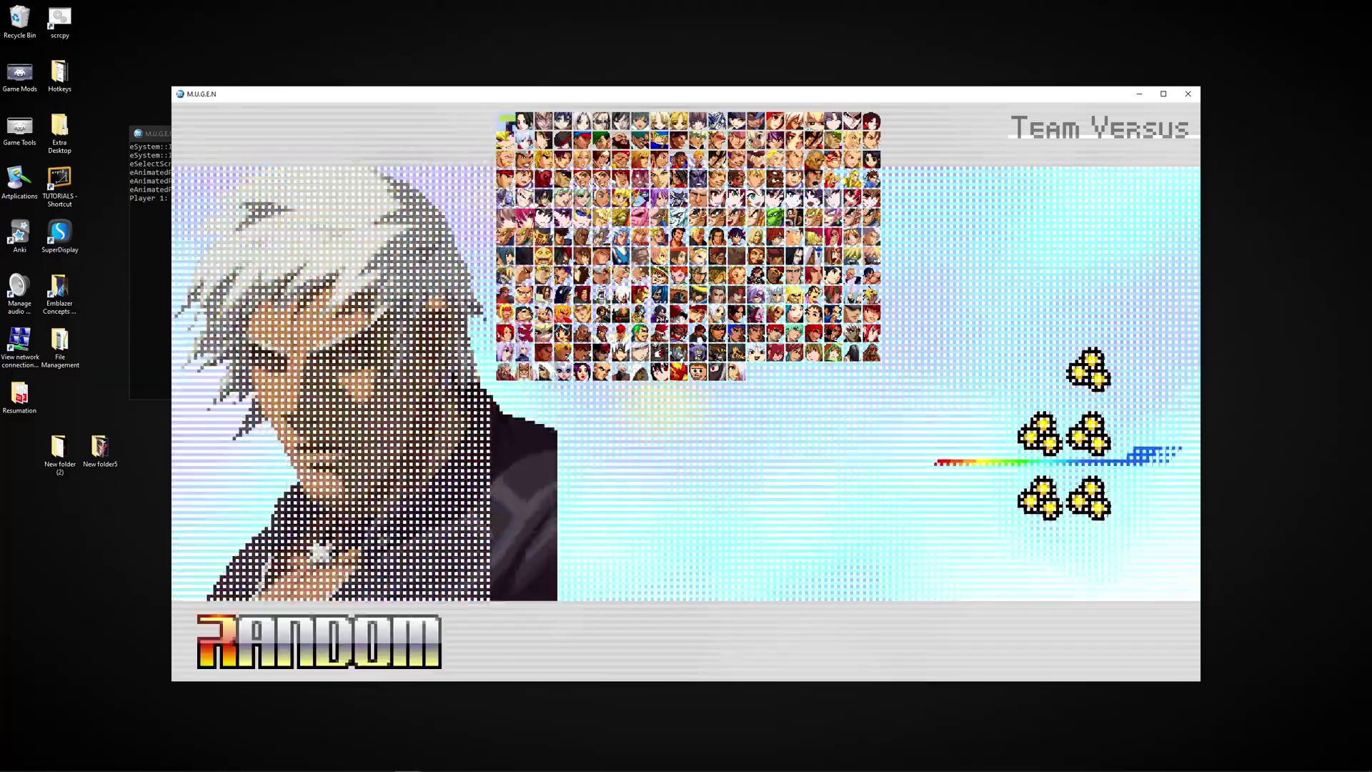
key(Return)
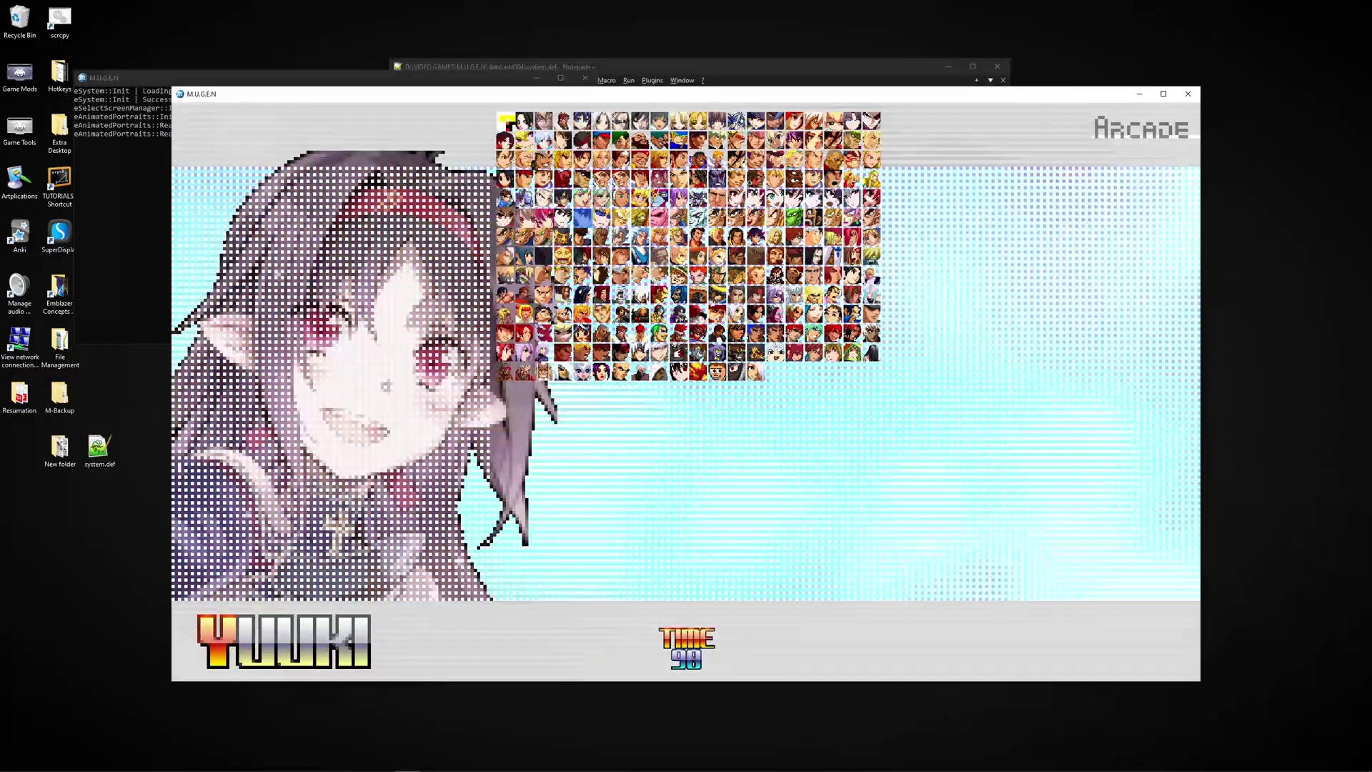
Step: Have player 2 join and move both players' choices between Shizuo and SSJ Vegeta
key(Right)
key(Left)
key(Right)
key(Left)
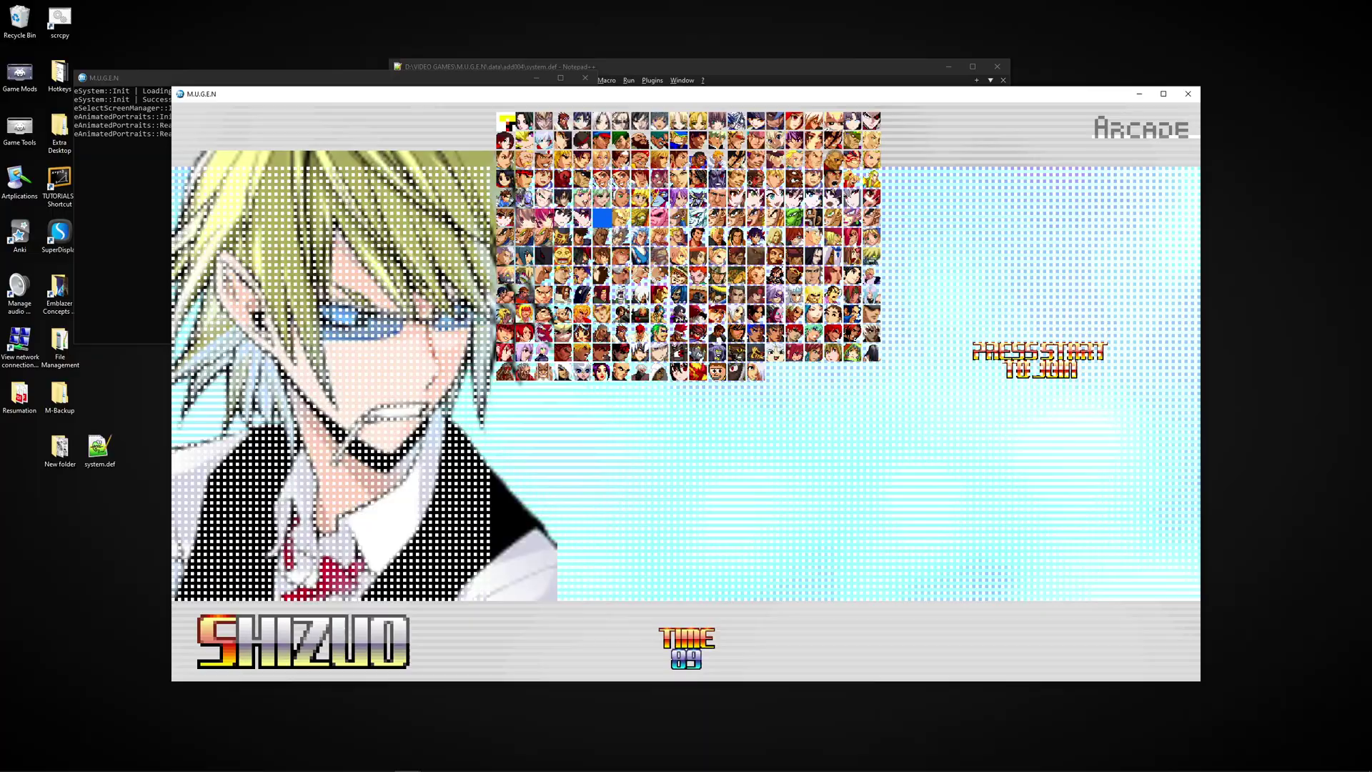
key(Return)
key(Right)
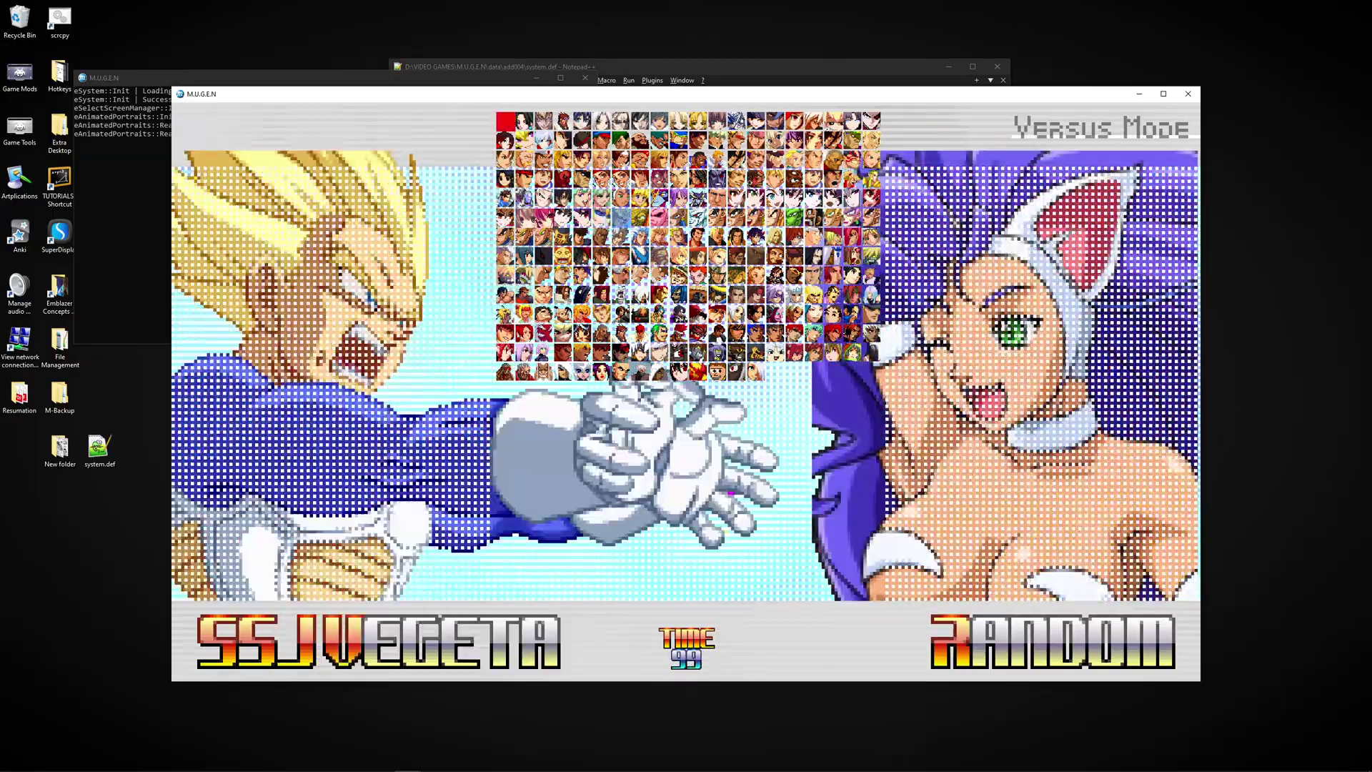
key(Right)
key(Right)
key(Down)
key(Down)
key(Right)
key(Right)
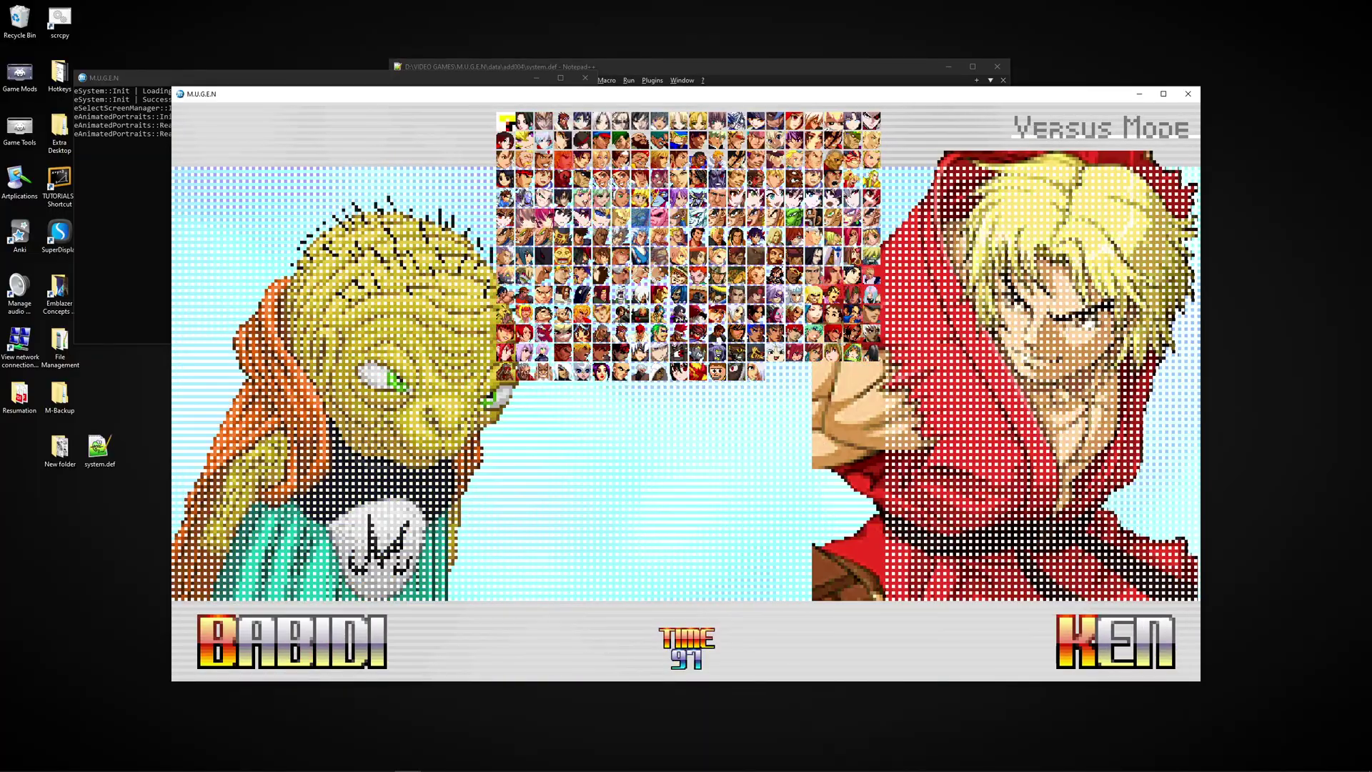
key(Right)
key(Right)
key(Left)
key(Left)
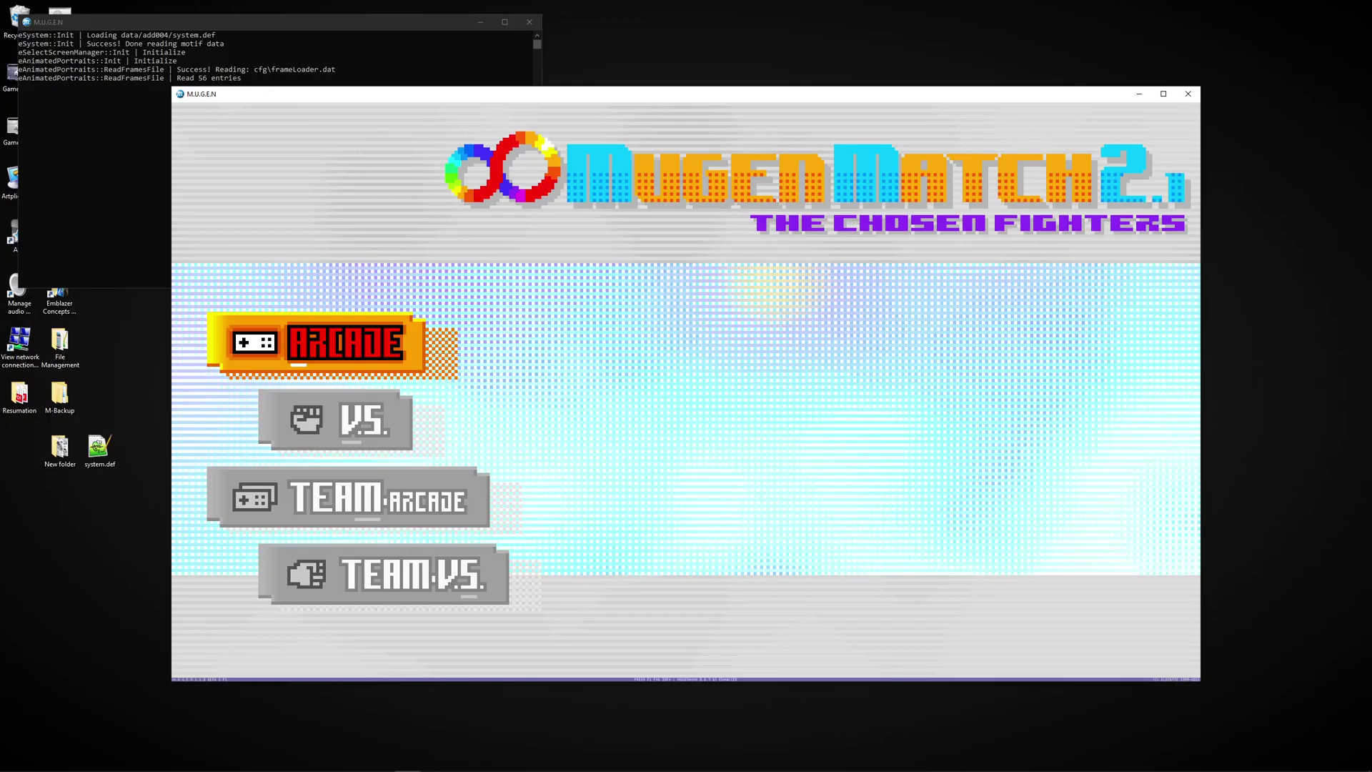
Step: Cycle the main menu modes and reopen character select to retest player 2 joining
key(Down)
key(Down)
key(Up)
key(Up)
key(Down)
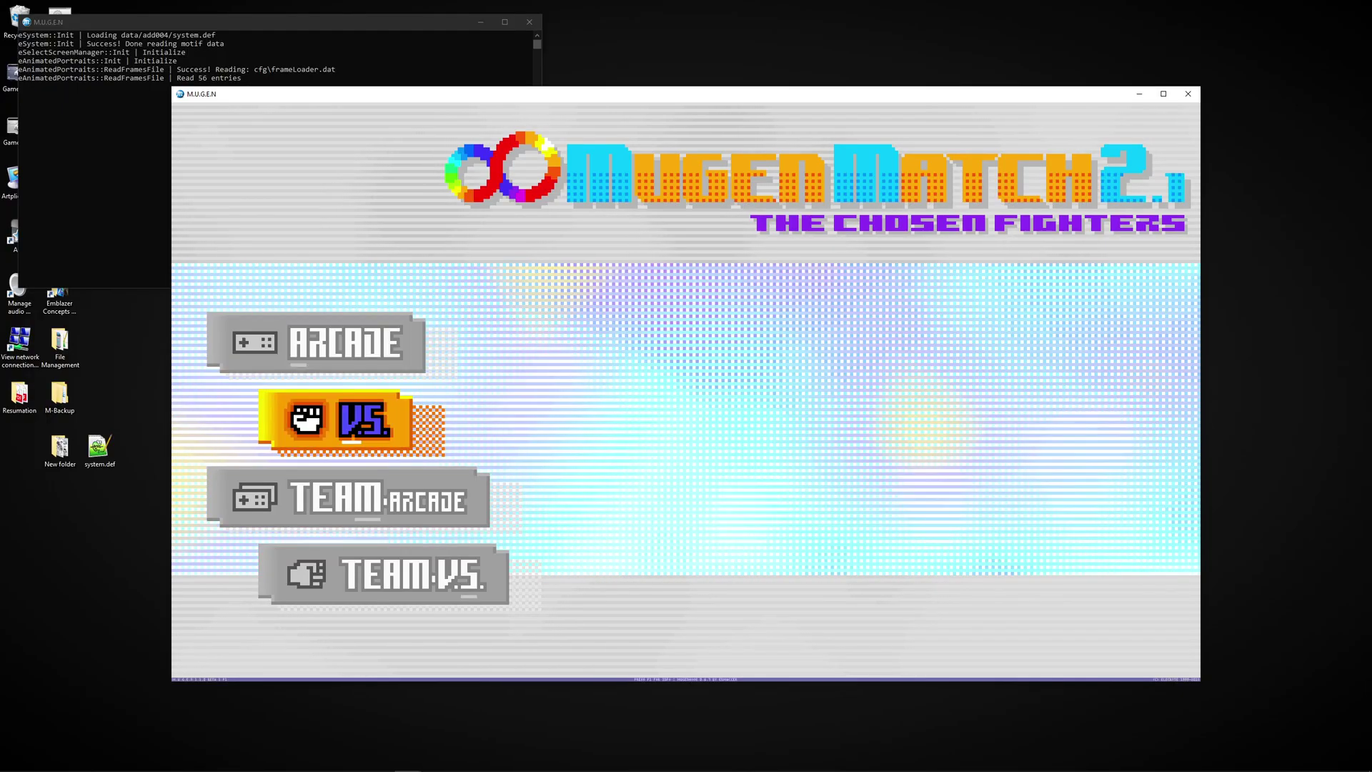
key(Down)
key(Up)
key(Up)
key(Down)
key(Up)
key(Return)
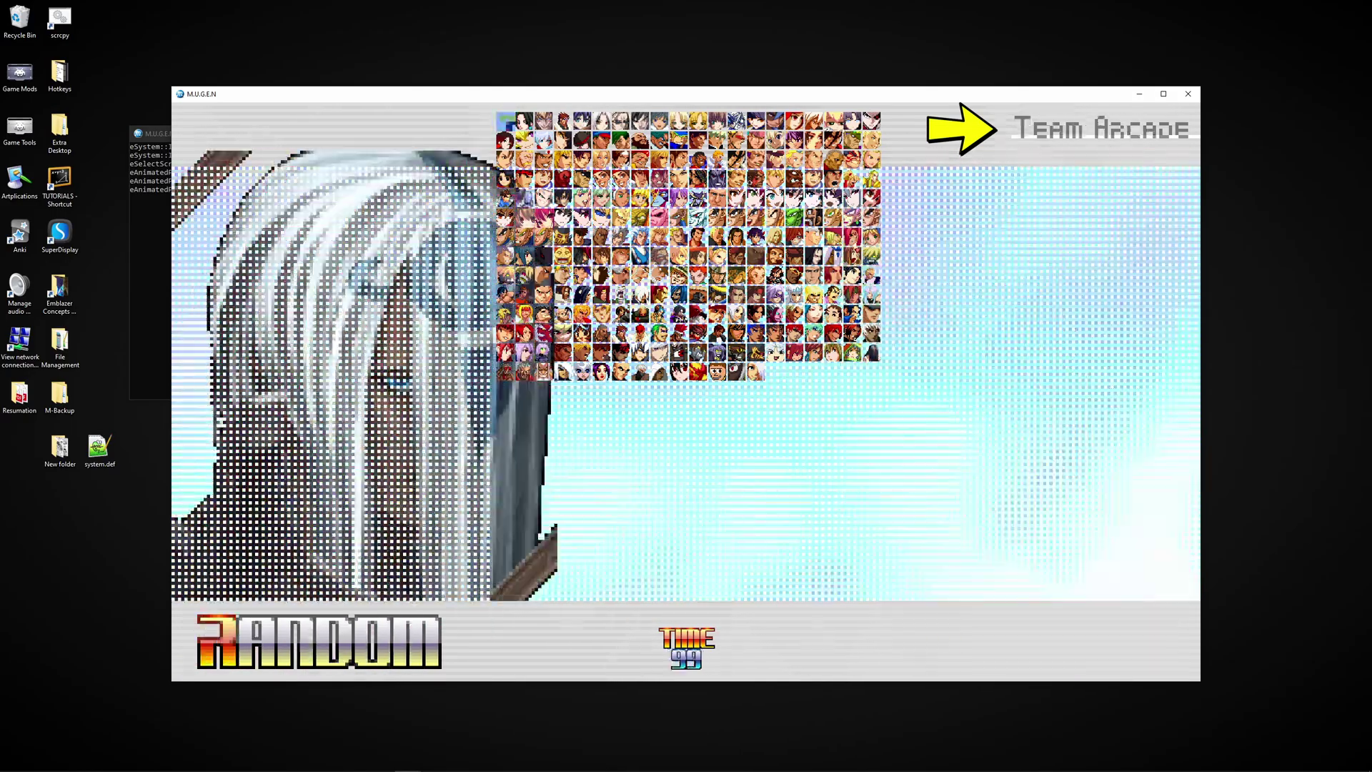
key(Right)
key(Right)
key(Down)
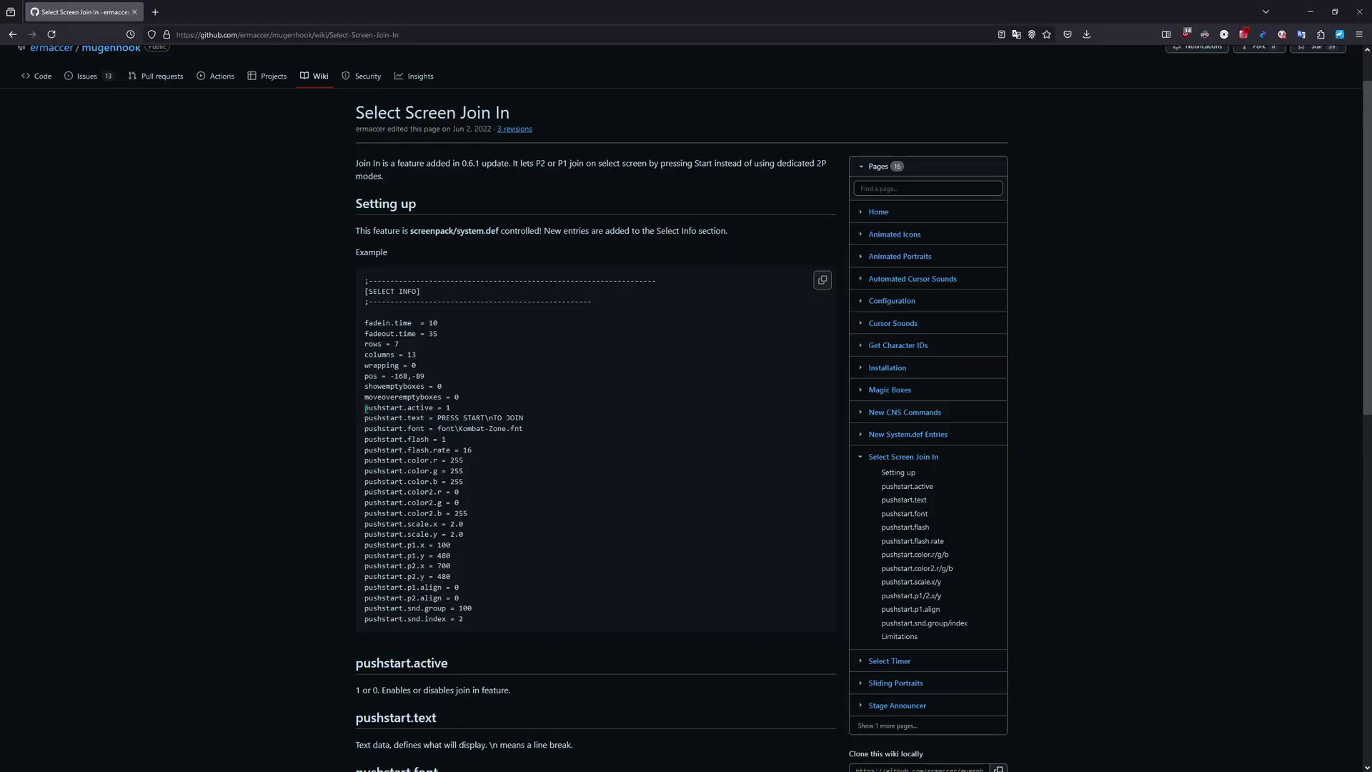
Step: Copy the wiki's pushstart example lines and paste them under Select Info in system.def
drag(366, 409, 479, 619)
right_click(420, 514)
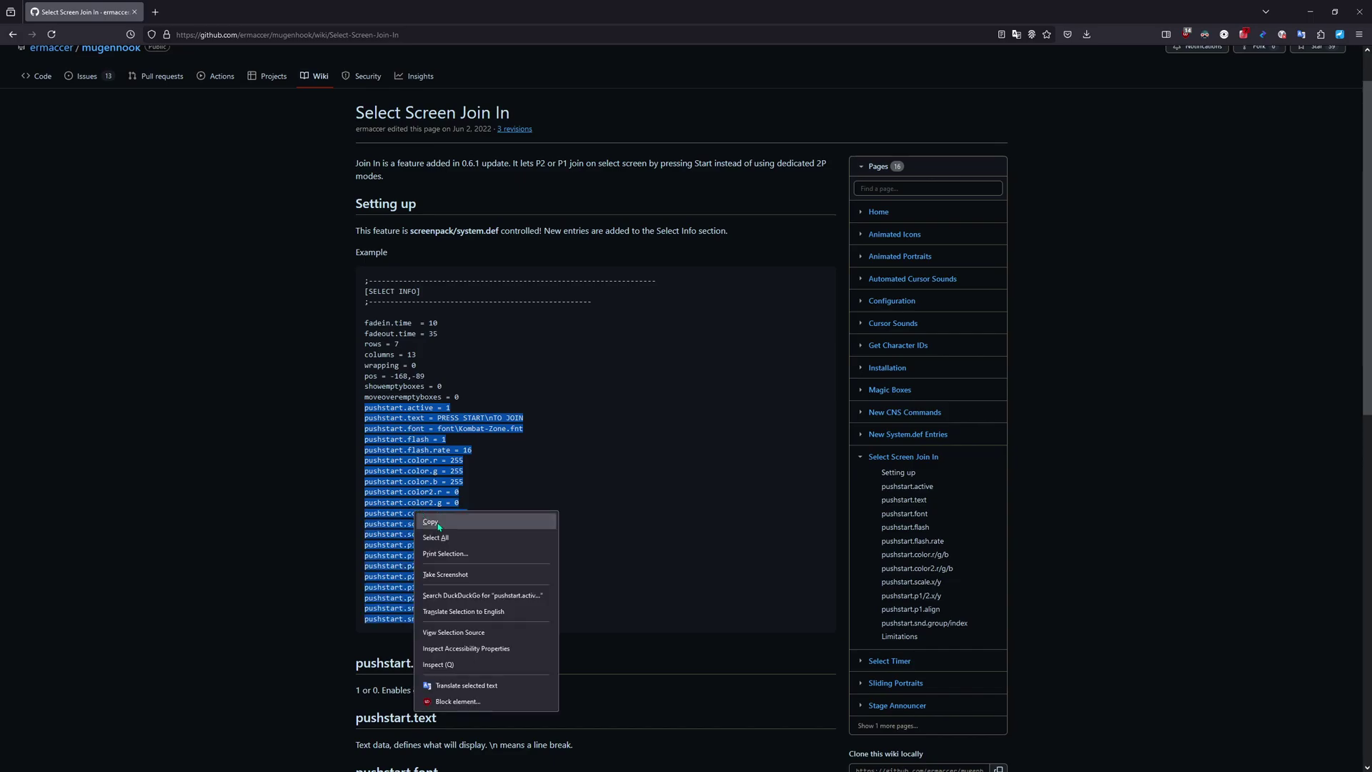
click(430, 521)
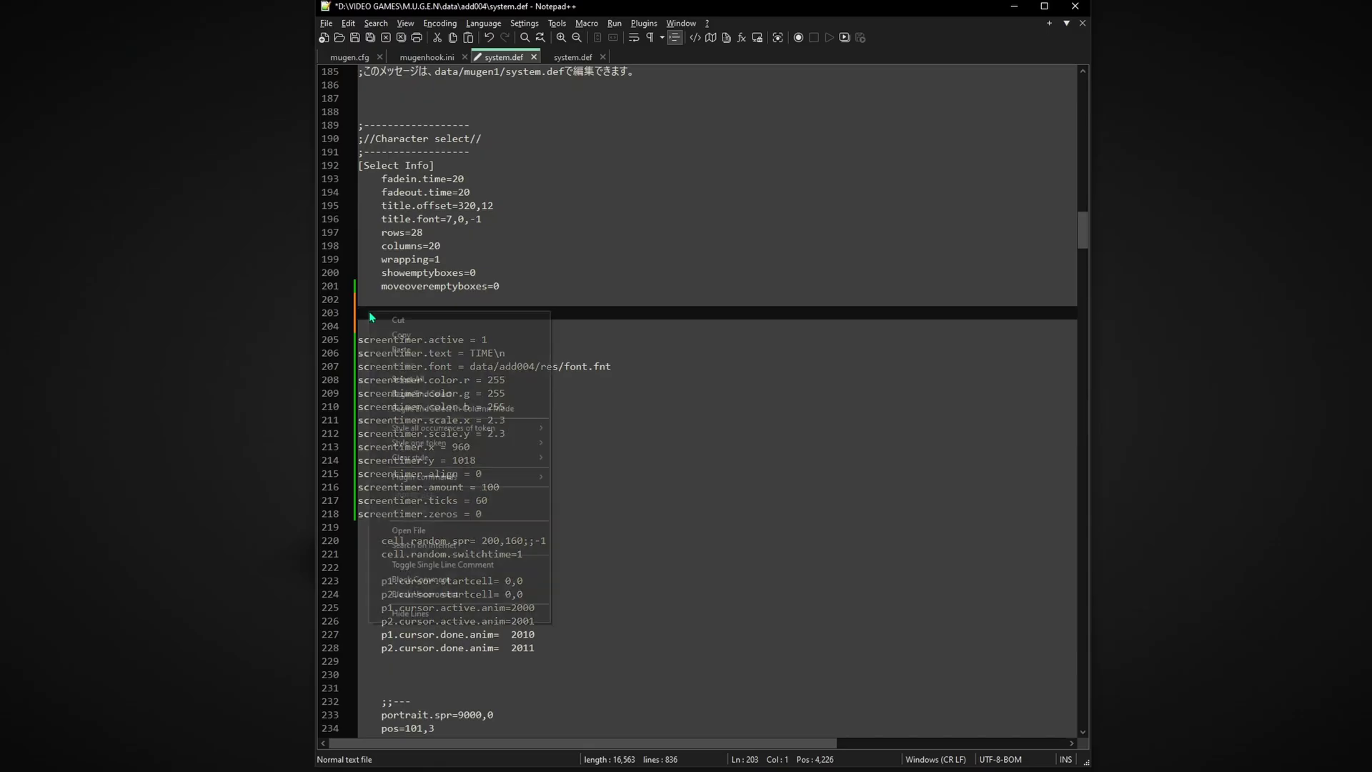
right_click(366, 312)
click(392, 345)
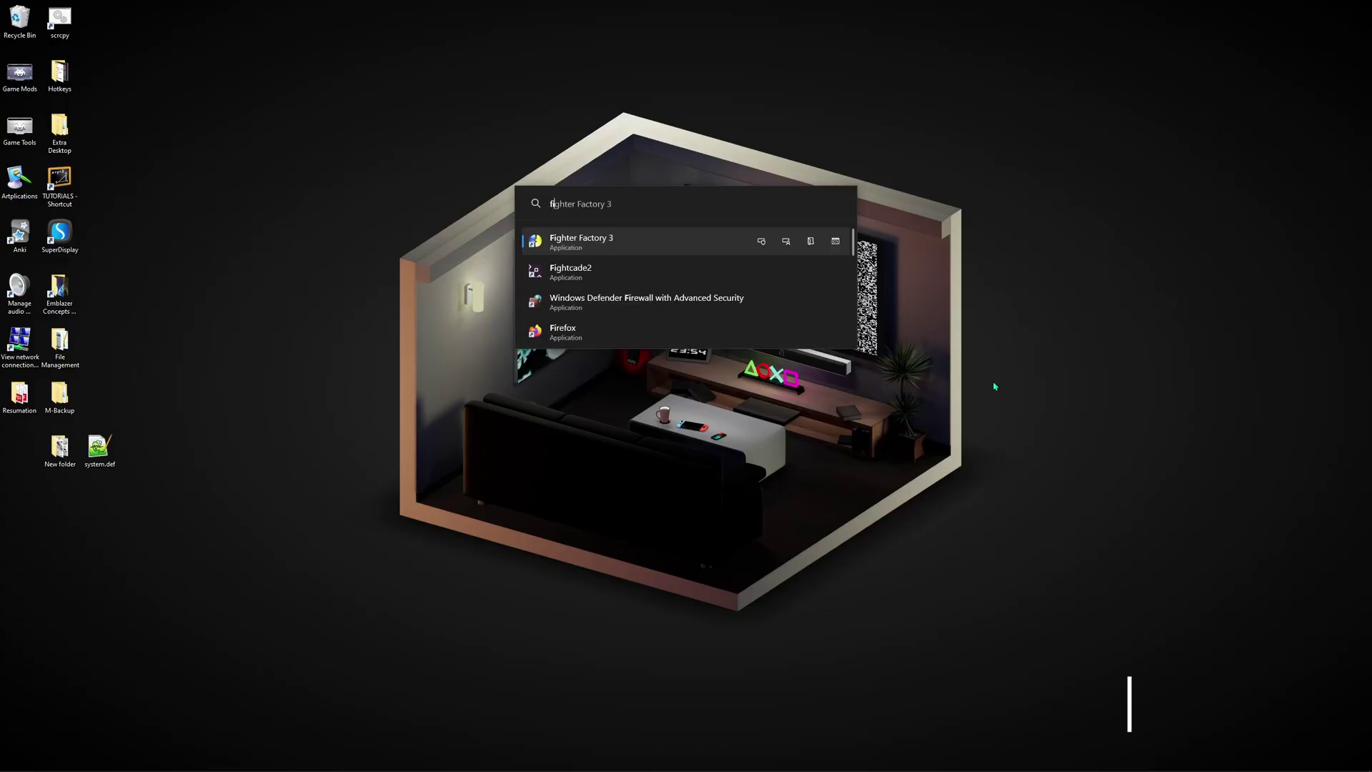
Step: Launch Fighter Factory 3 and load the .snd sound file from M.U.G.E.N\data\add004_svc
key(Return)
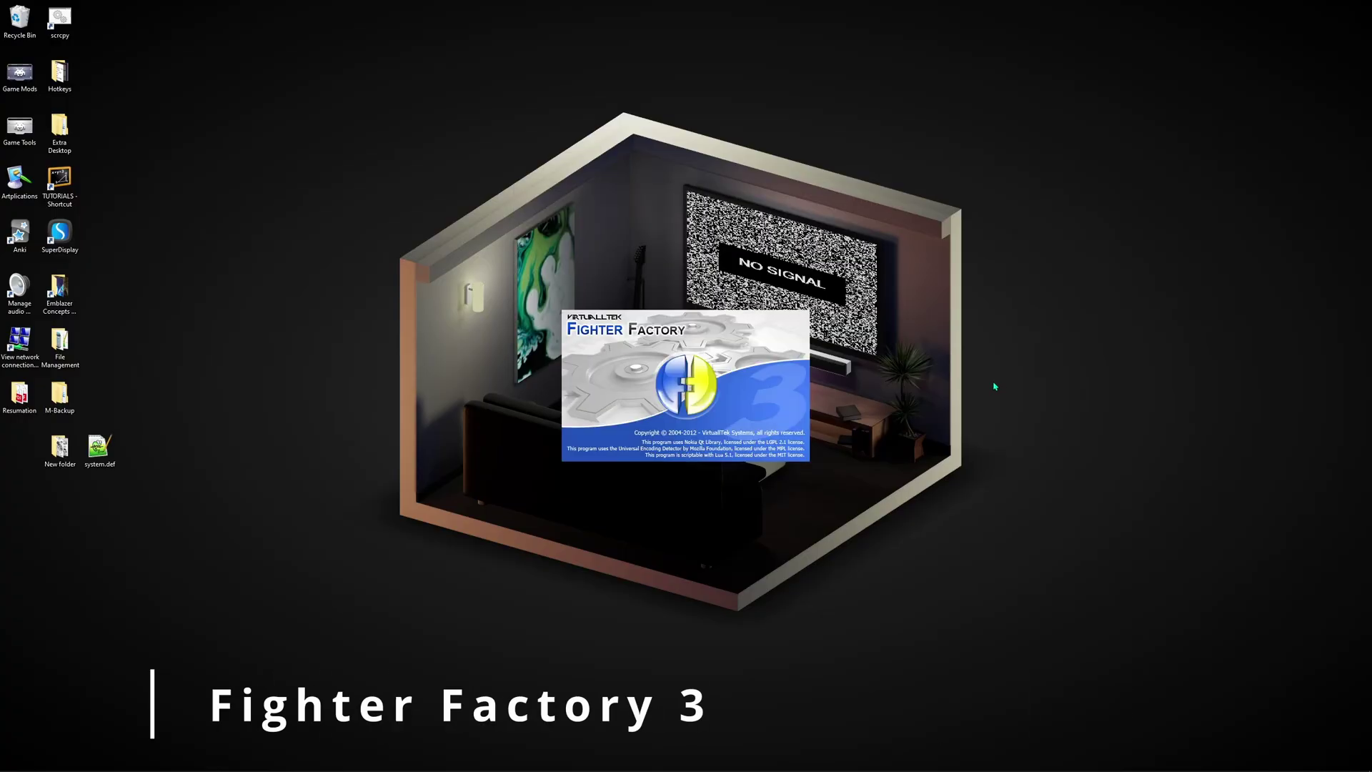
click(249, 20)
click(259, 41)
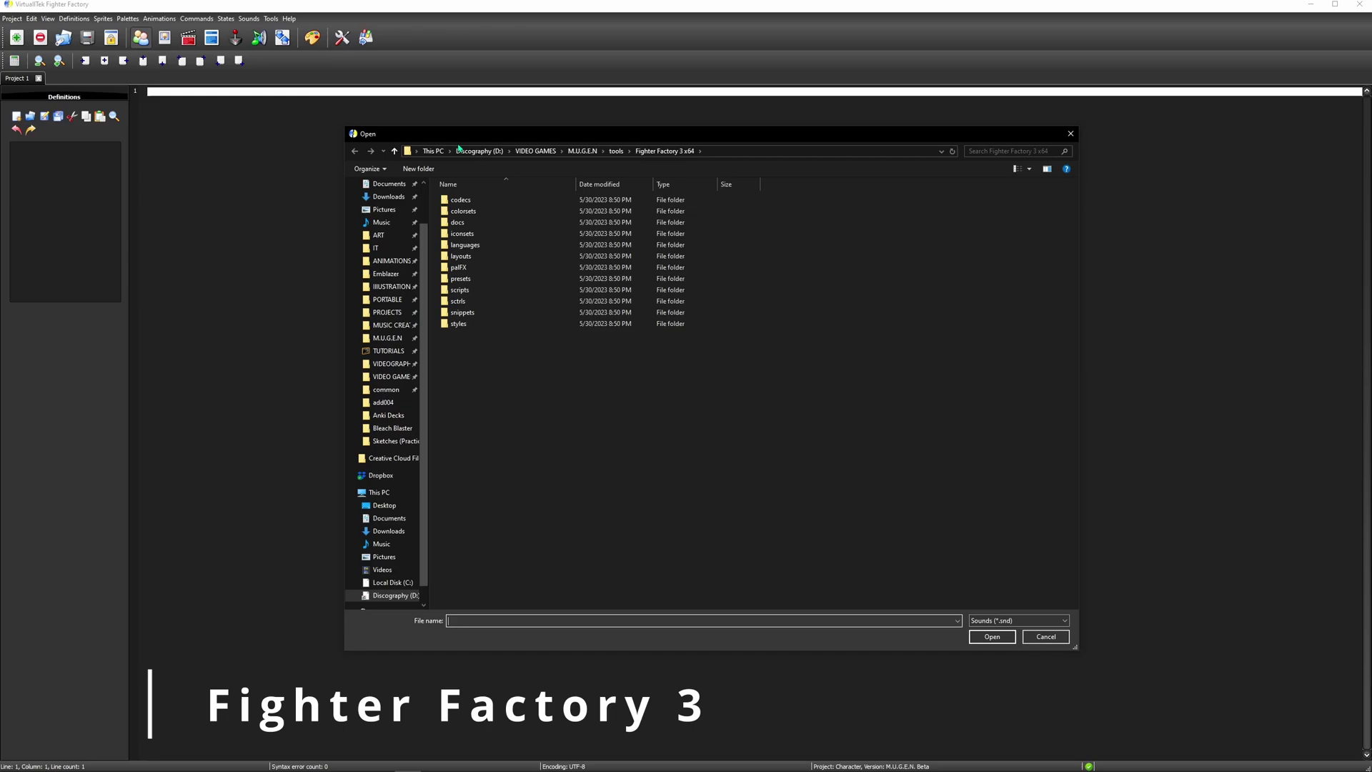
click(577, 151)
double_click(465, 221)
double_click(466, 222)
double_click(472, 199)
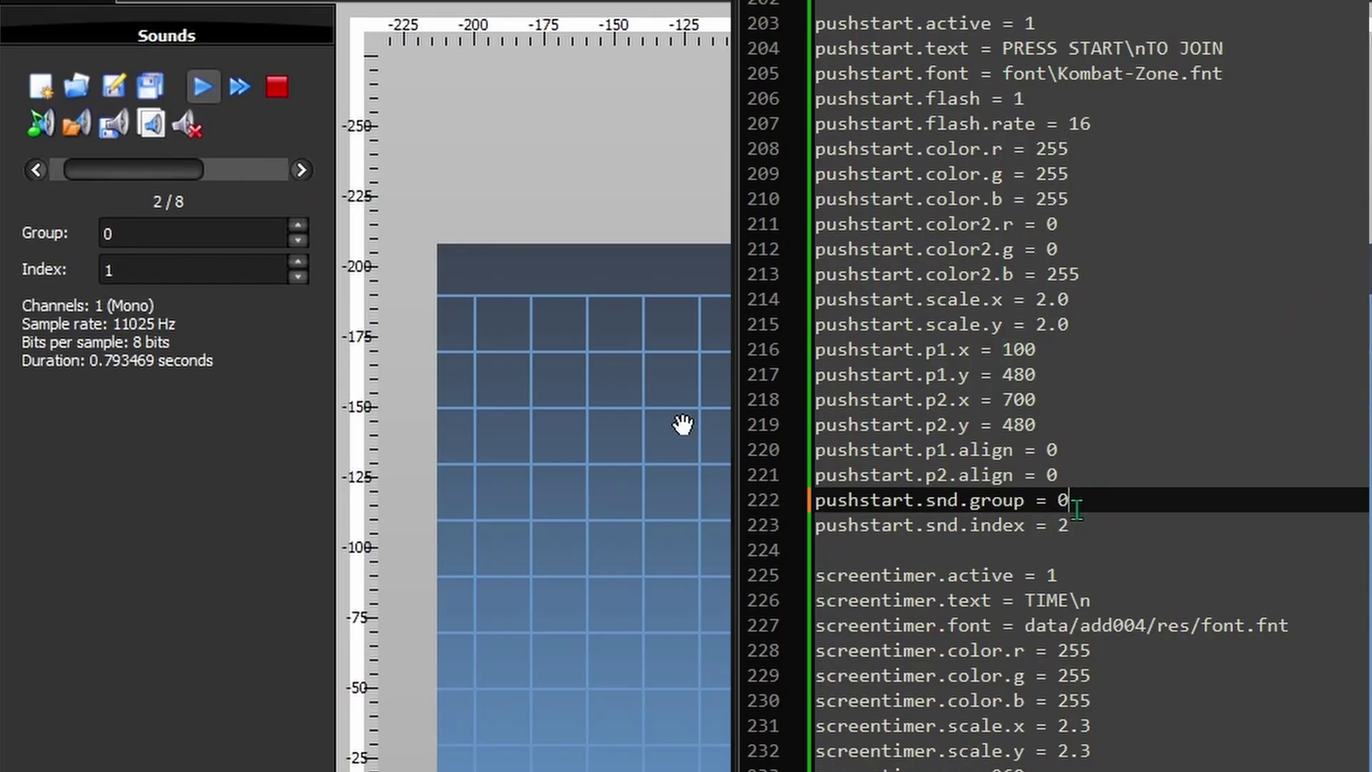
Step: Set the pushstart sound index, preview sound 0,1, and start Arcade mode to test it
click(1065, 527)
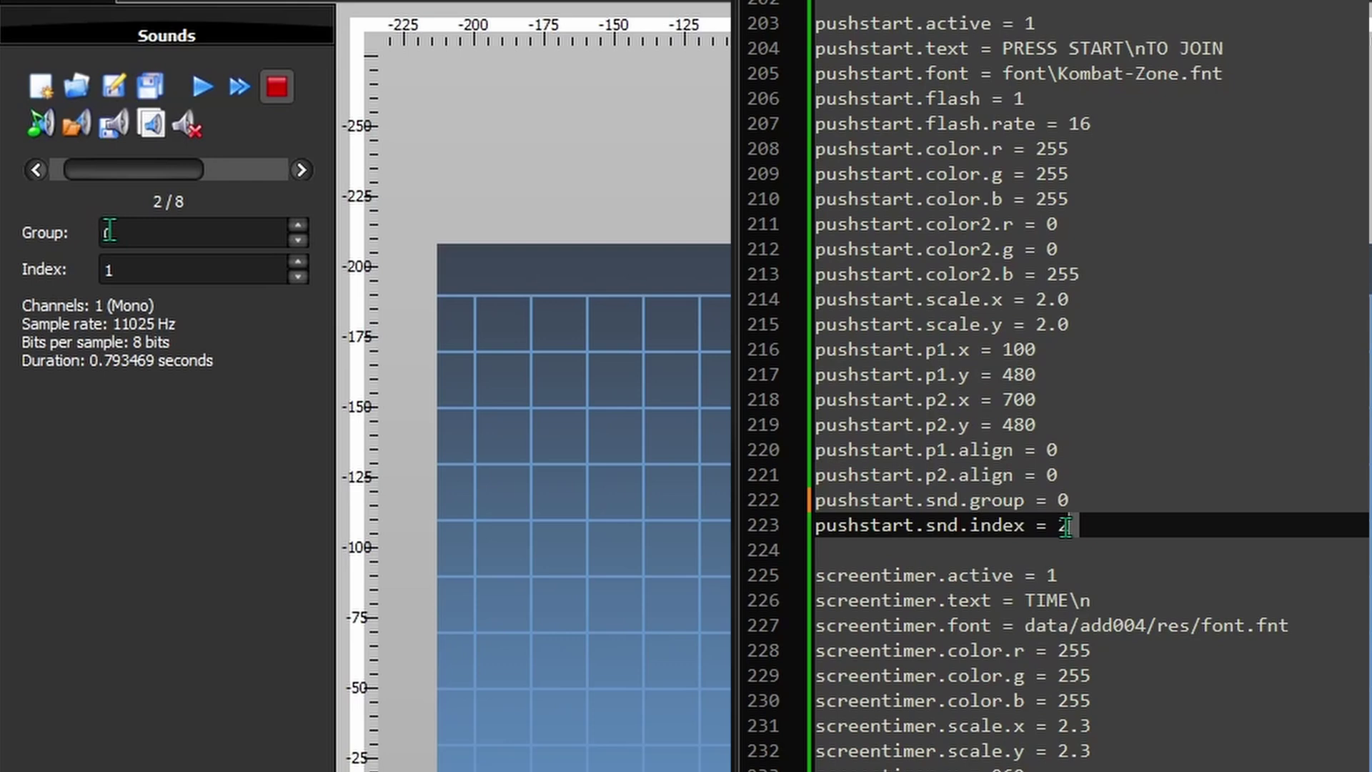
click(203, 87)
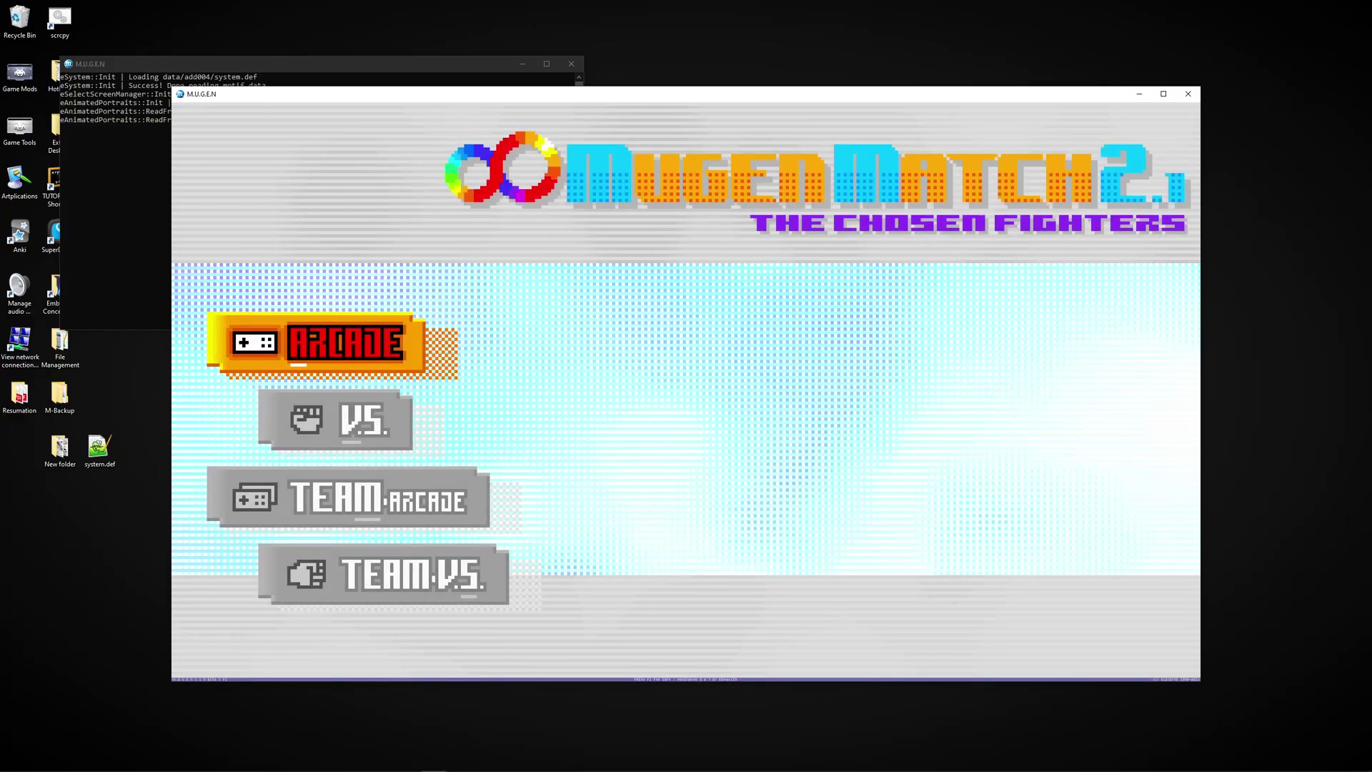
key(Return)
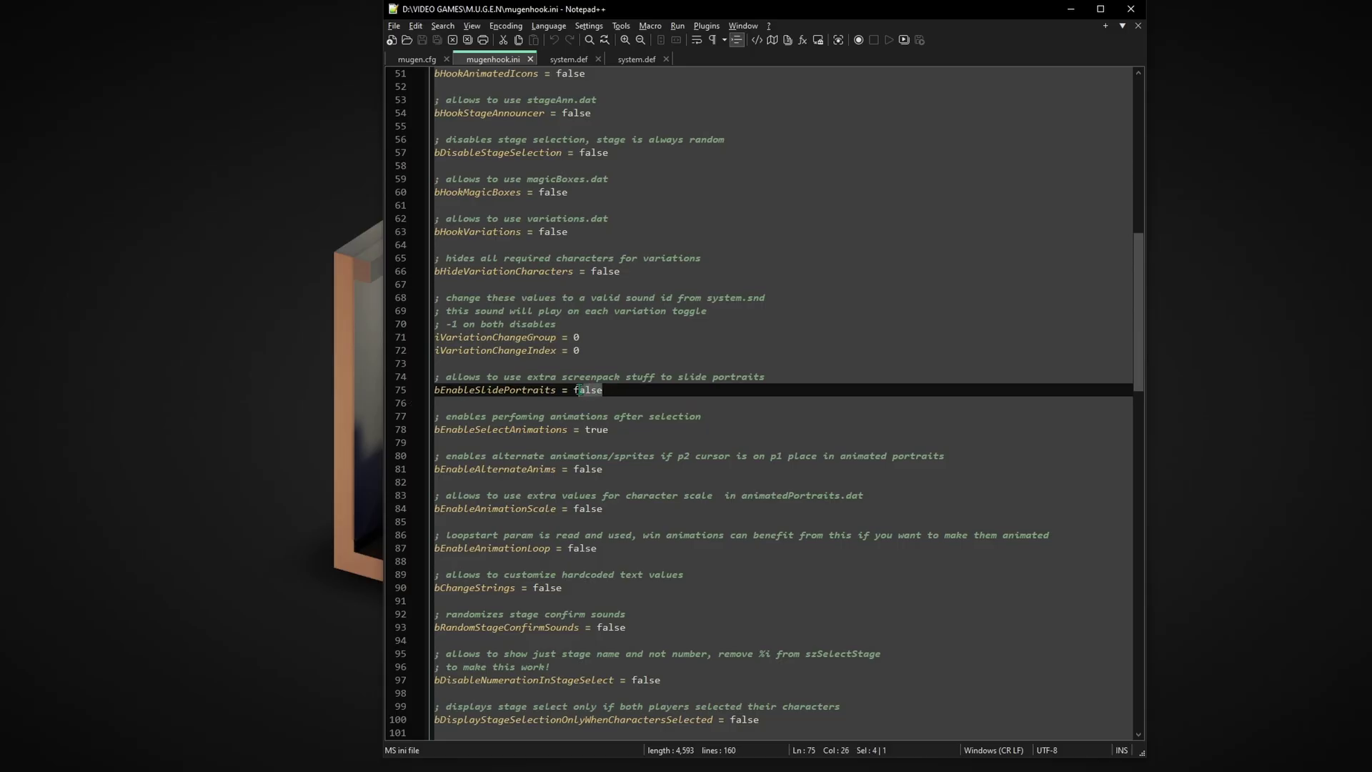
Step: Set bEnableSlidePortraits to true in mugenhook.ini
drag(579, 390, 575, 390)
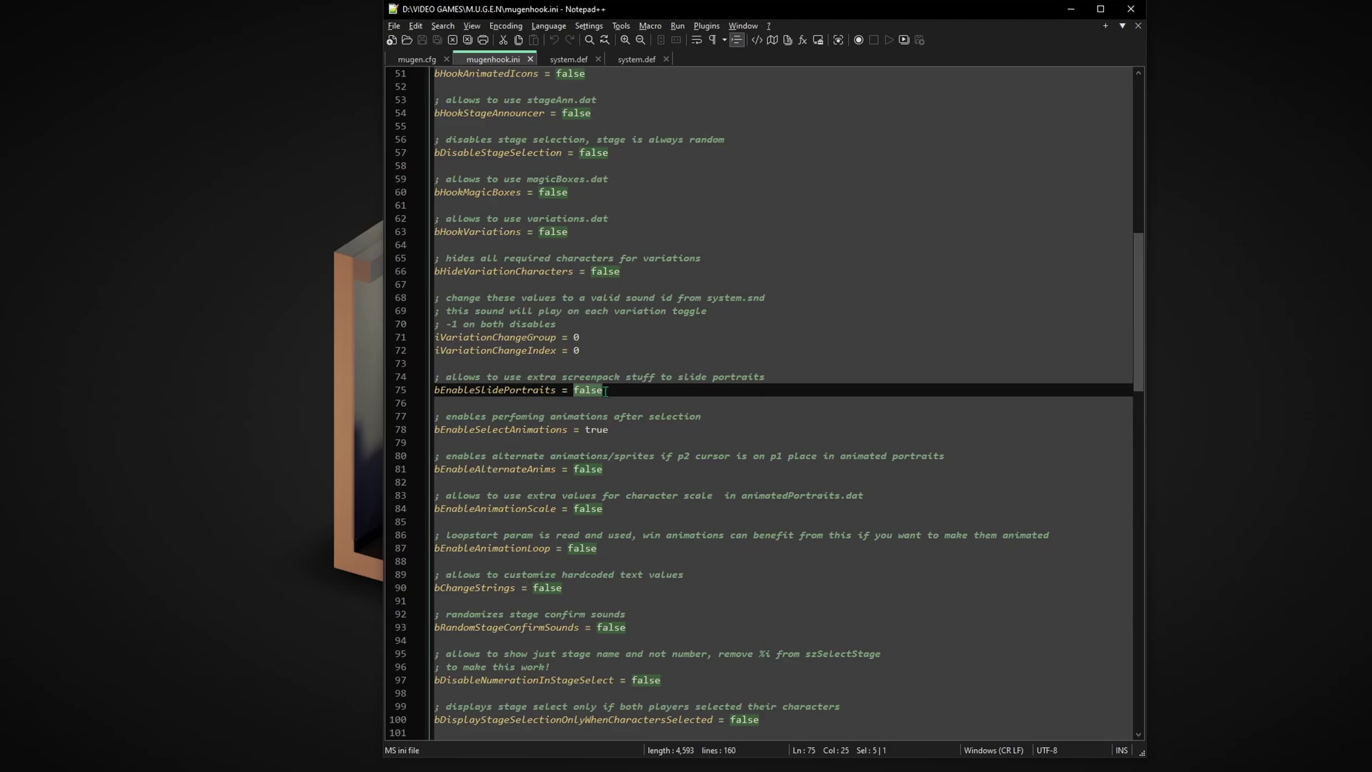
text(true)
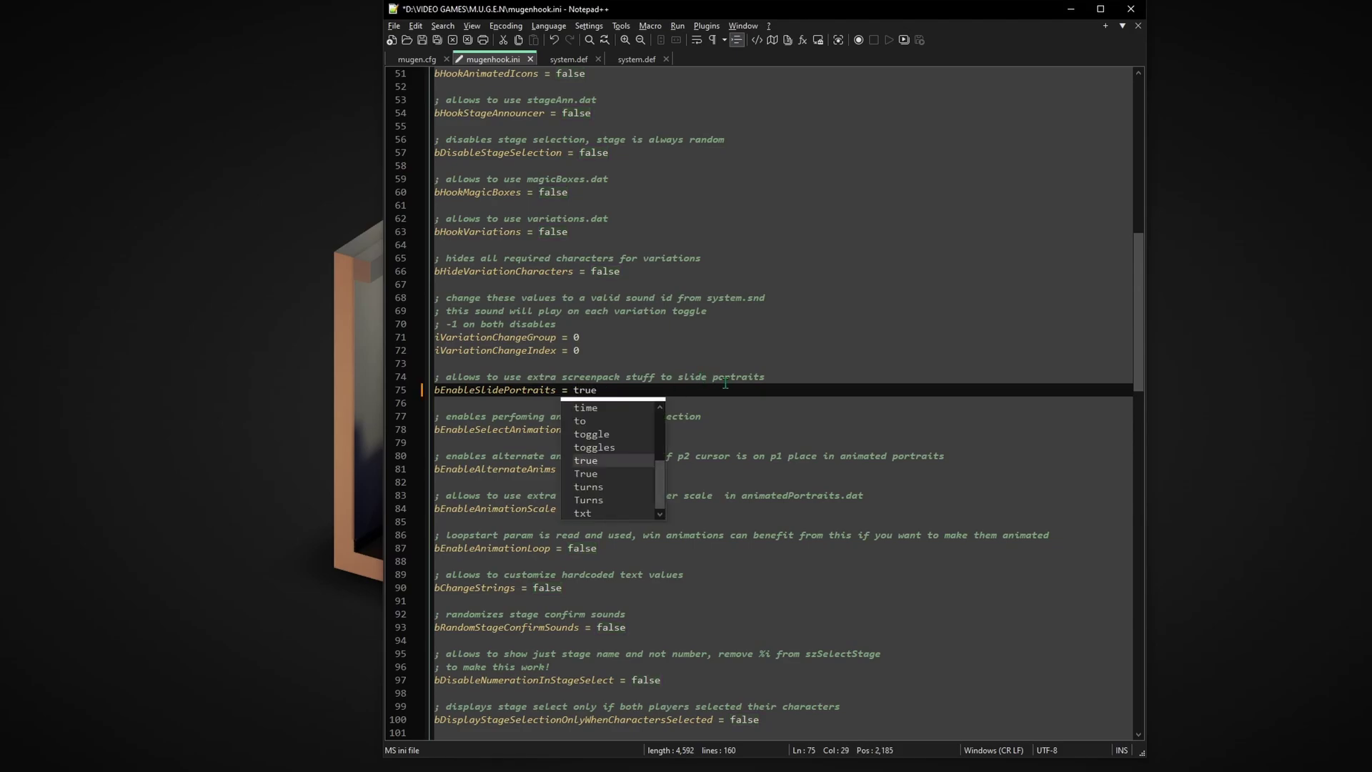
key(Escape)
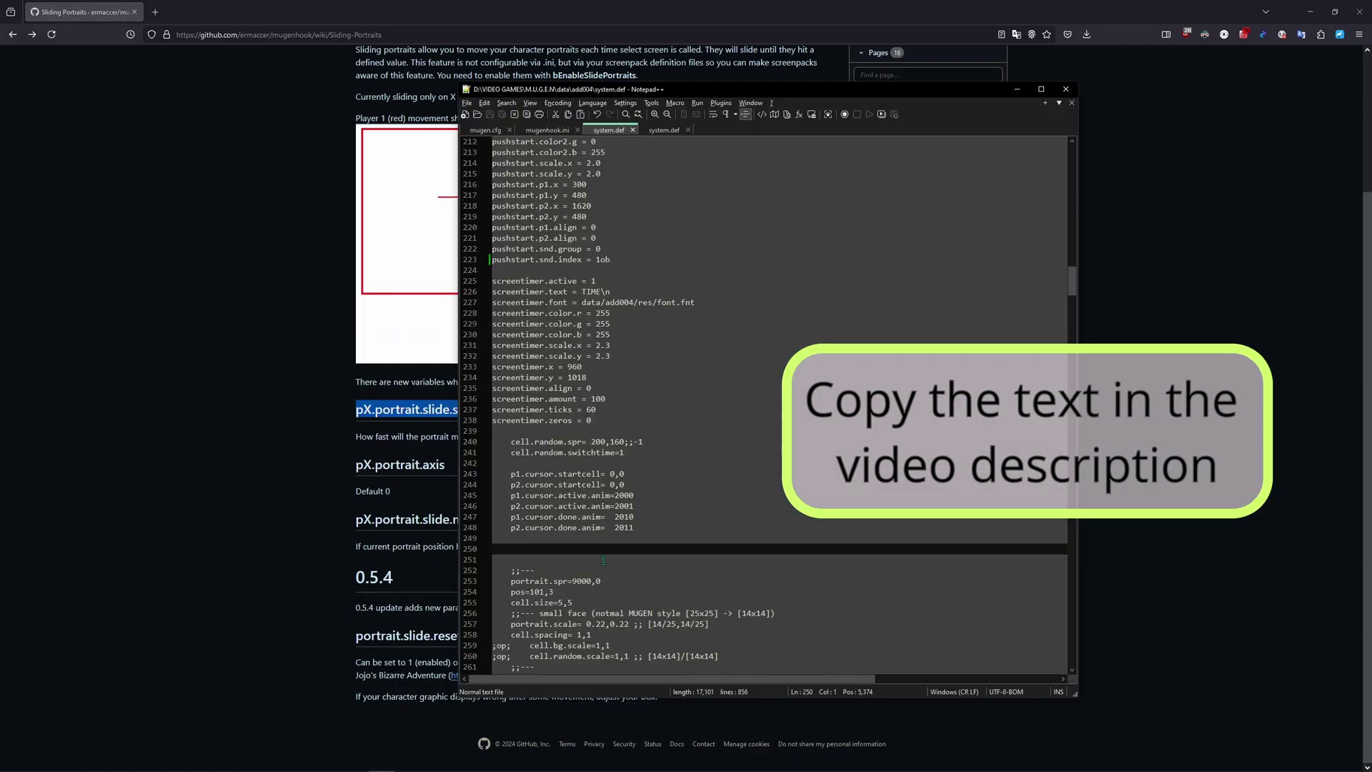
Step: Paste pX.portrait.slide.speed, pX.portrait.axis and portrait.slide.reset lines into system.def
click(582, 332)
key(Return)
key(ctrl+v)
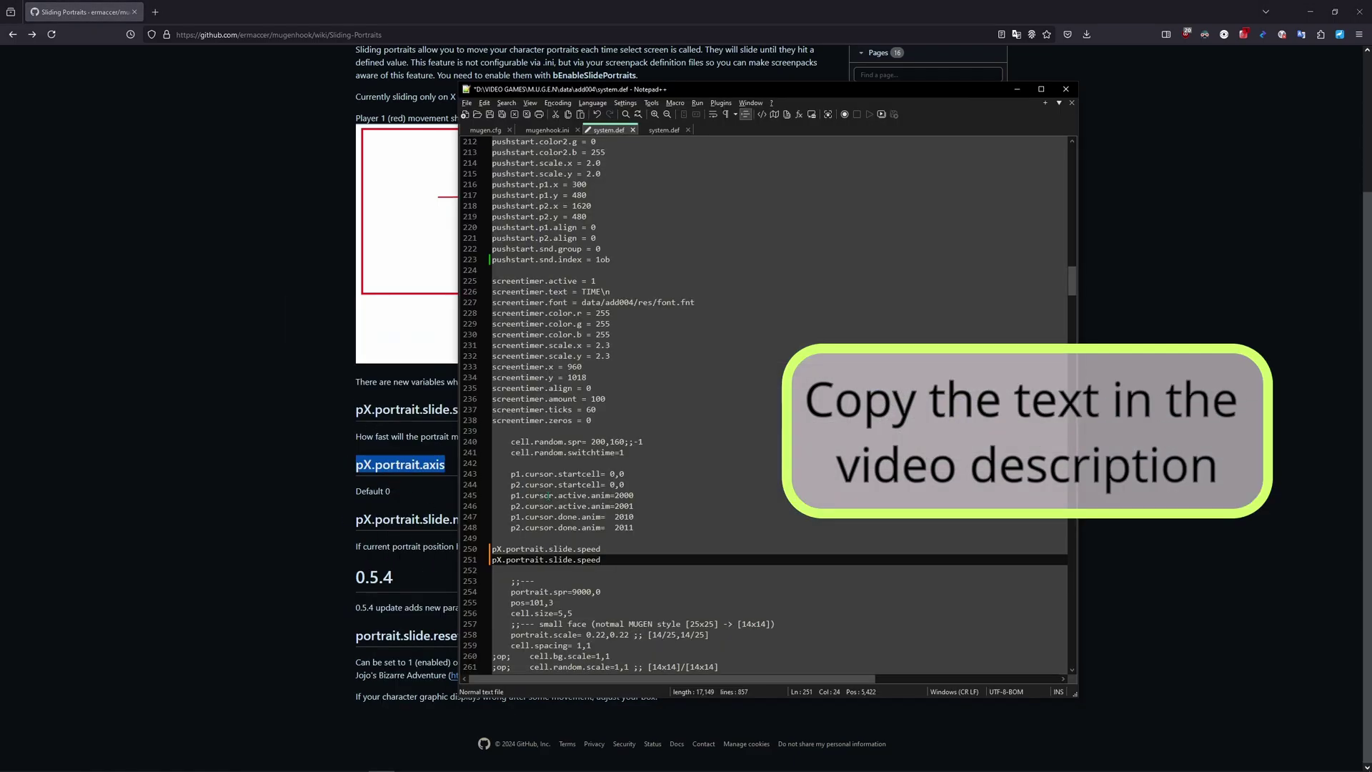
key(Return)
key(Return)
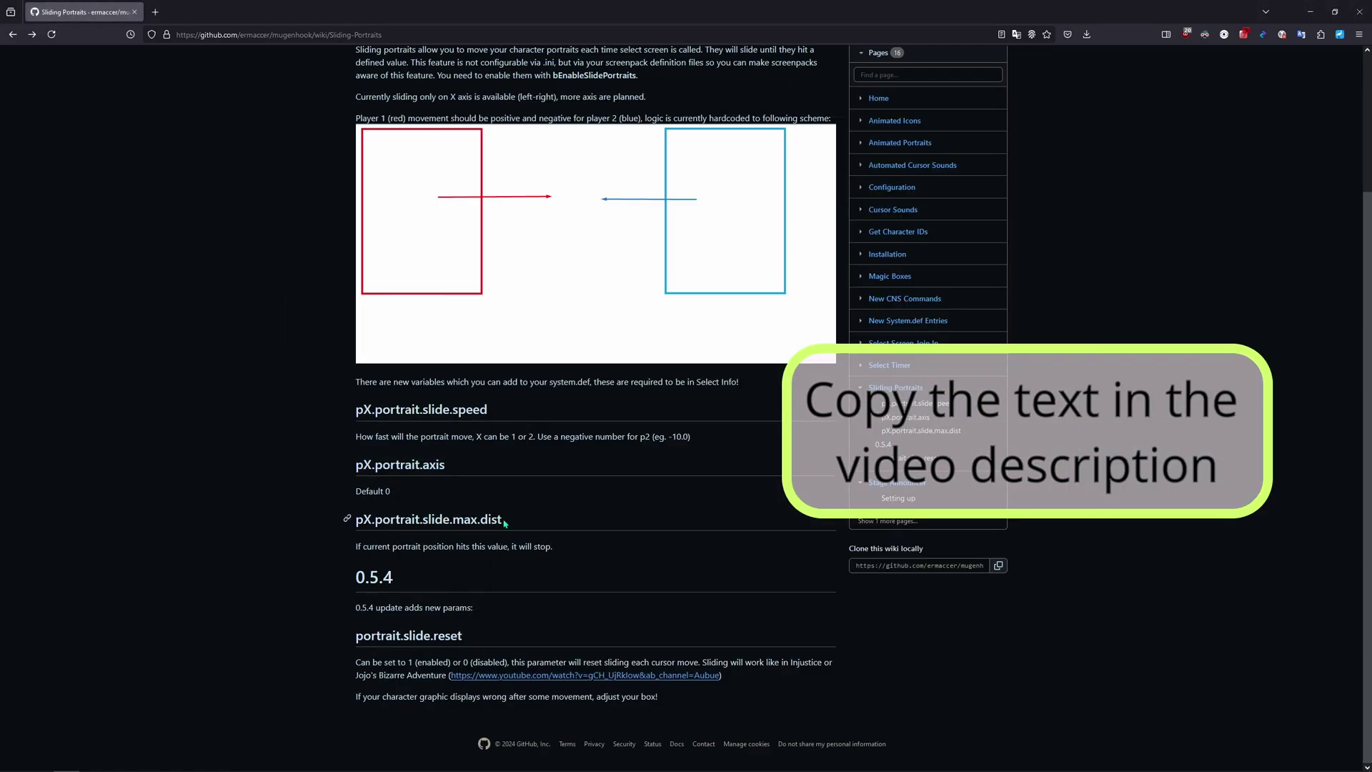
drag(504, 524, 364, 519)
drag(465, 636, 356, 635)
key(ctrl+c)
key(alt+Tab)
key(Return)
key(ctrl+v)
Step: Add two pX.portrait.slide.max.dist lines copied from the wiki to system.def
key(alt+Tab)
drag(504, 524, 356, 519)
key(ctrl+c)
key(alt+Tab)
key(Return)
key(Return)
key(ctrl+v)
key(Return)
key(ctrl+v)
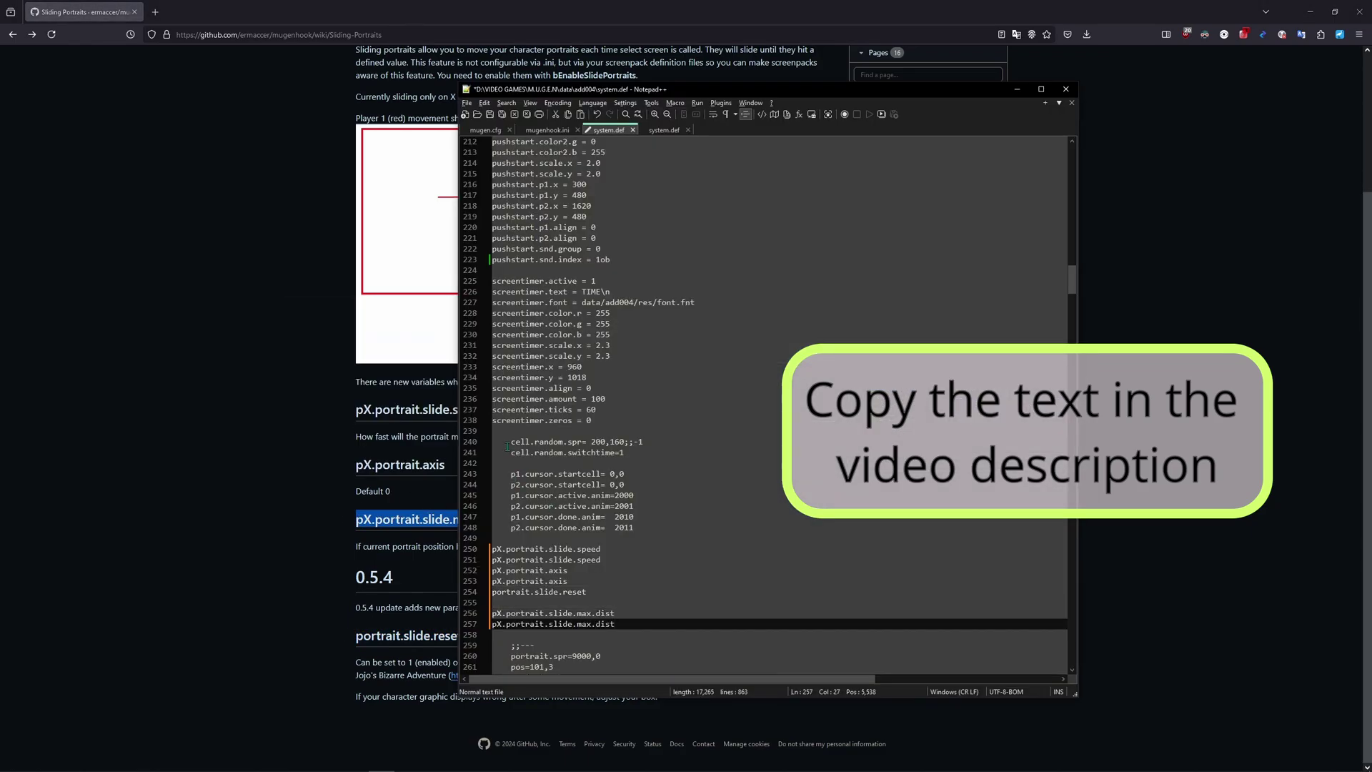
Step: Rename each pX prefix to alternating p1 and p2 on the new portrait lines
click(501, 551)
key(BackSpace)
text(1)
key(Down)
key(BackSpace)
key(2)
key(Down)
key(BackSpace)
key(1)
key(Down)
key(BackSpace)
key(2)
key(Down)
key(Down)
key(Down)
key(BackSpace)
key(1)
key(Down)
key(BackSpace)
text(2)
scroll(601, 580, down, 1)
click(635, 593)
drag(769, 94, 971, 84)
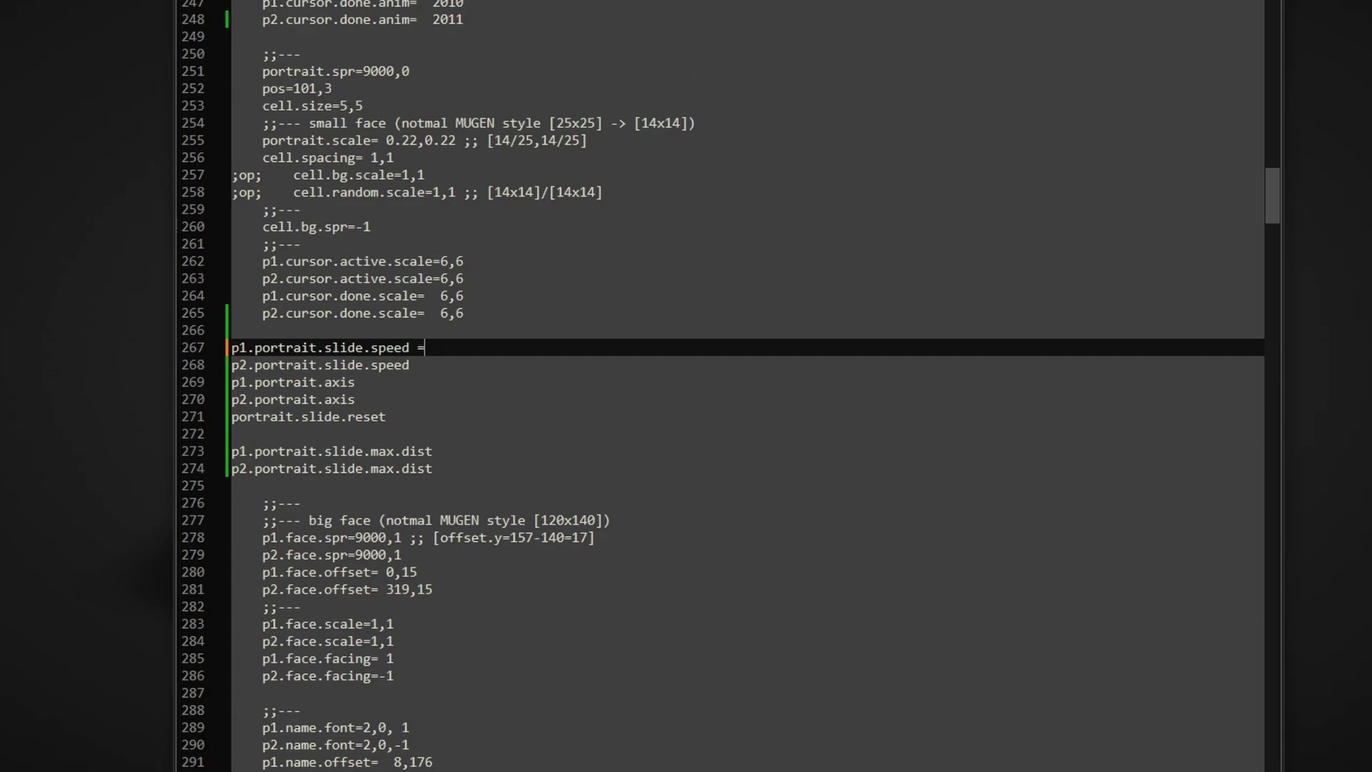
Step: Enter slide speeds 10/-10, axes 0, reset 1, max distances 0/319, and face offsets -100,15 and 419
click(435, 365)
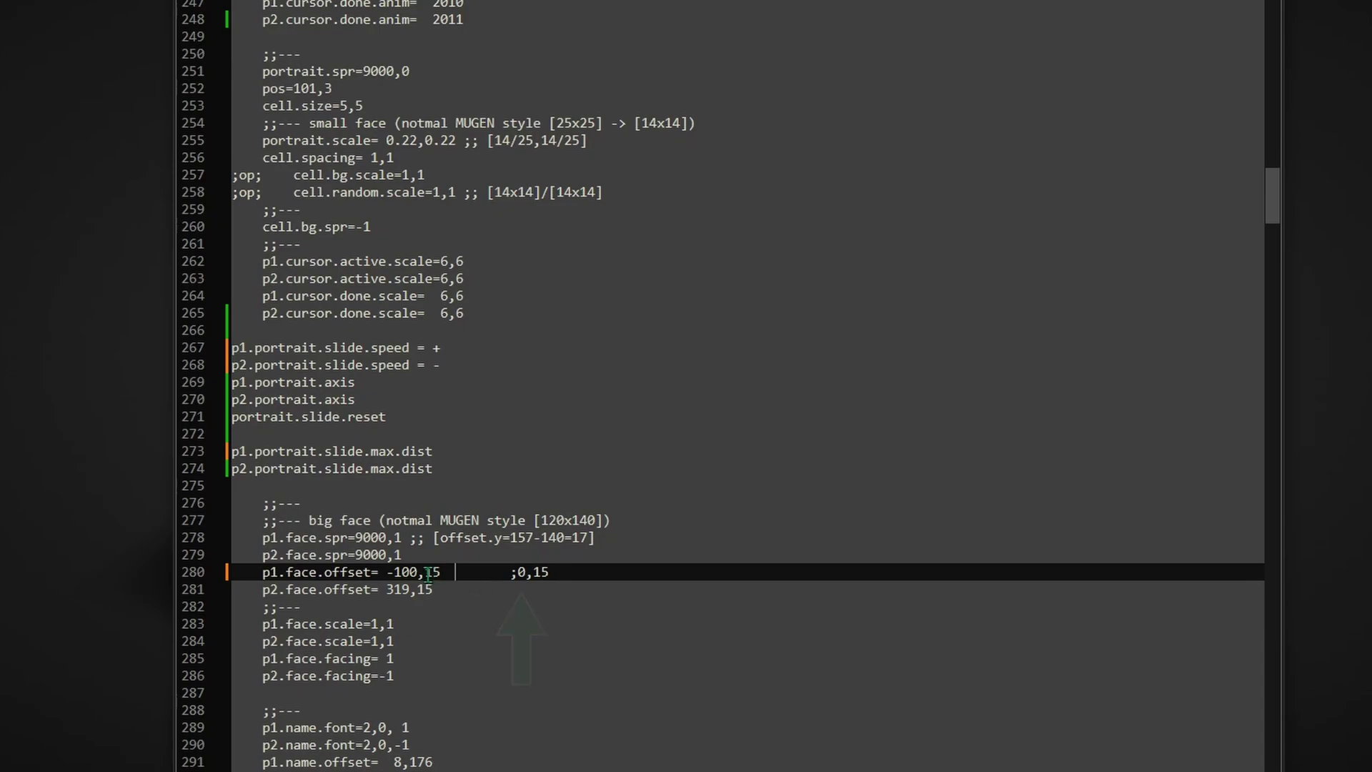
click(460, 348)
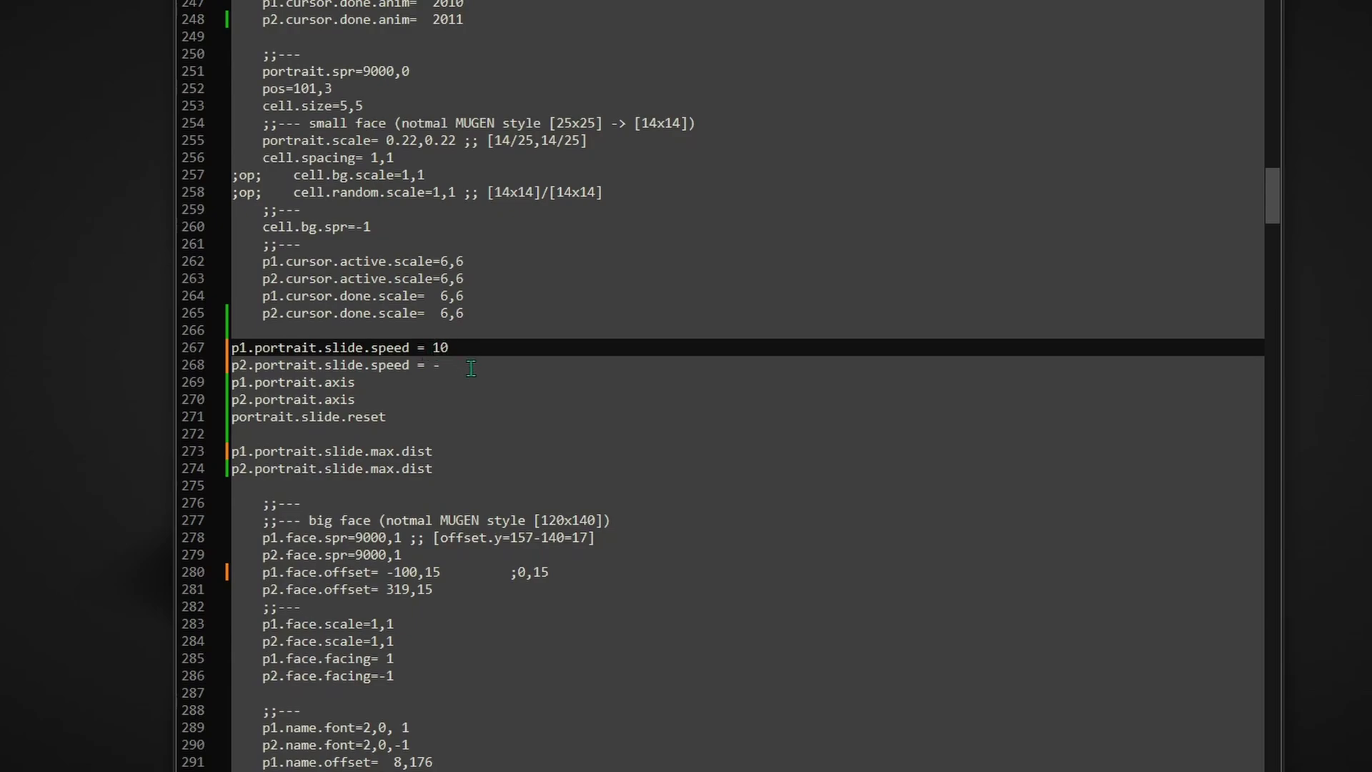
key(Down)
key(Down)
key(Down)
key(Down)
key(Down)
key(Down)
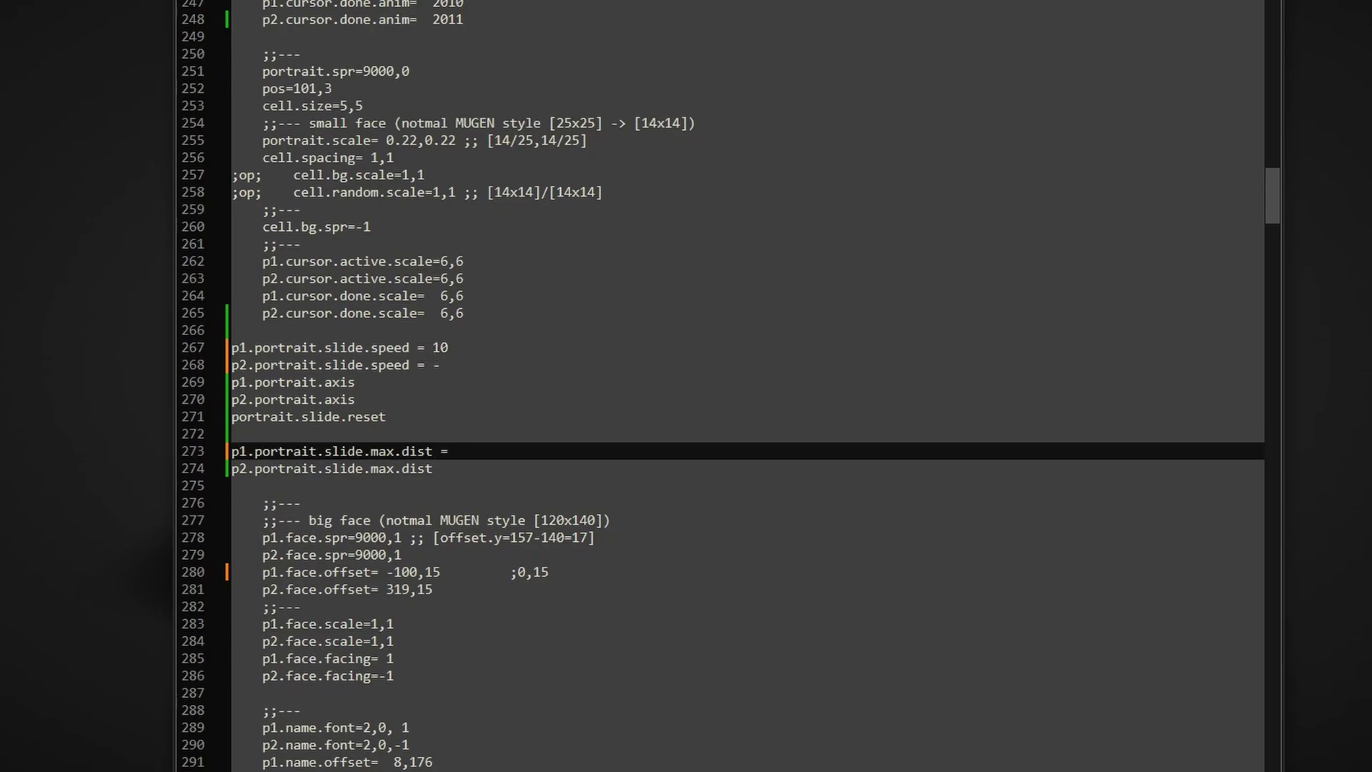
click(425, 385)
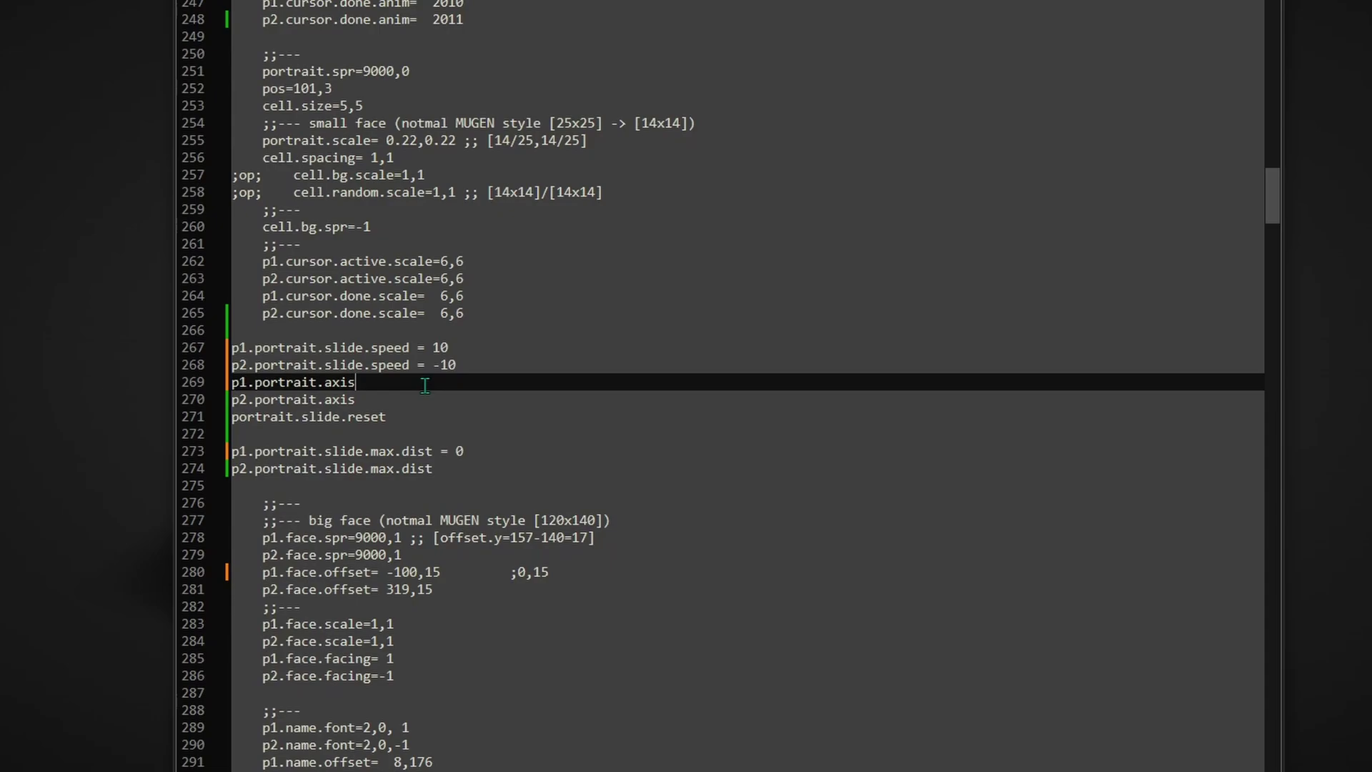
text(0)
key(Down)
text(= 0)
key(Down)
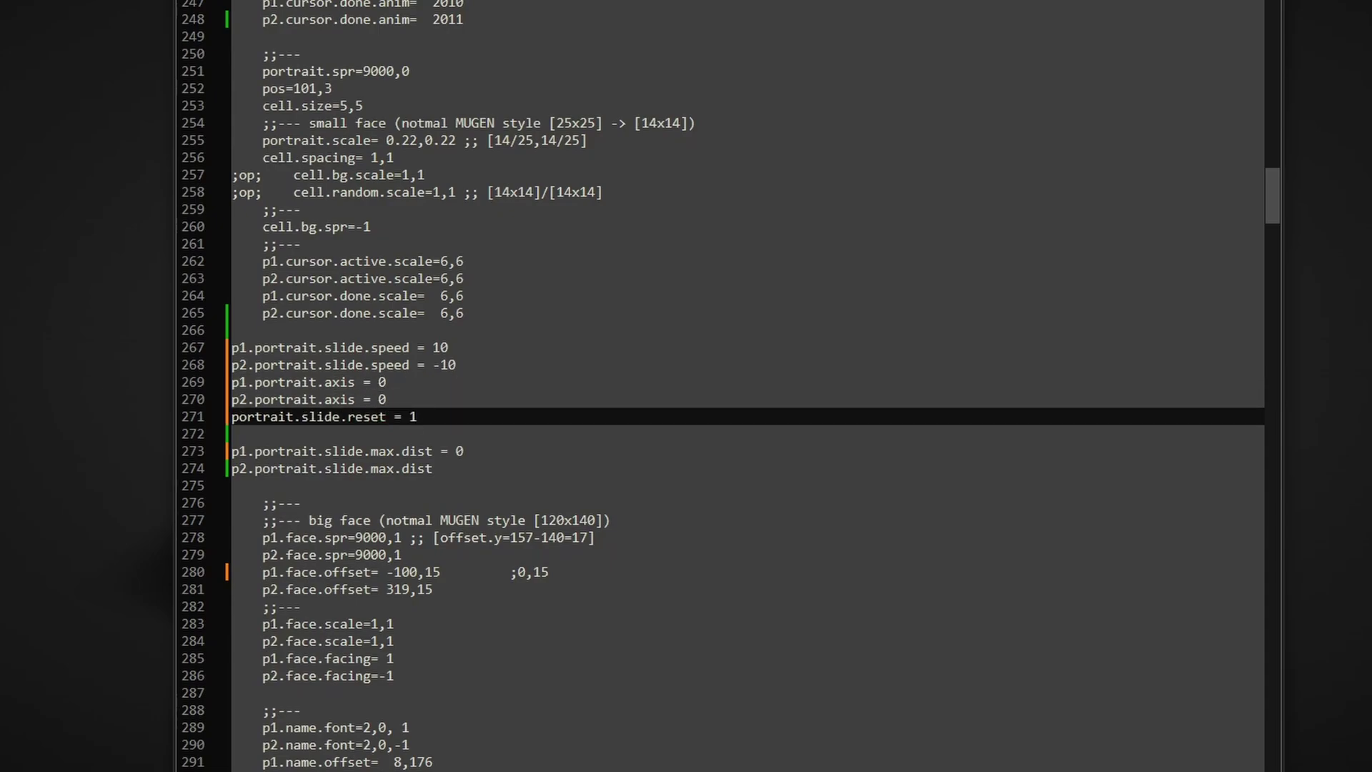
click(458, 472)
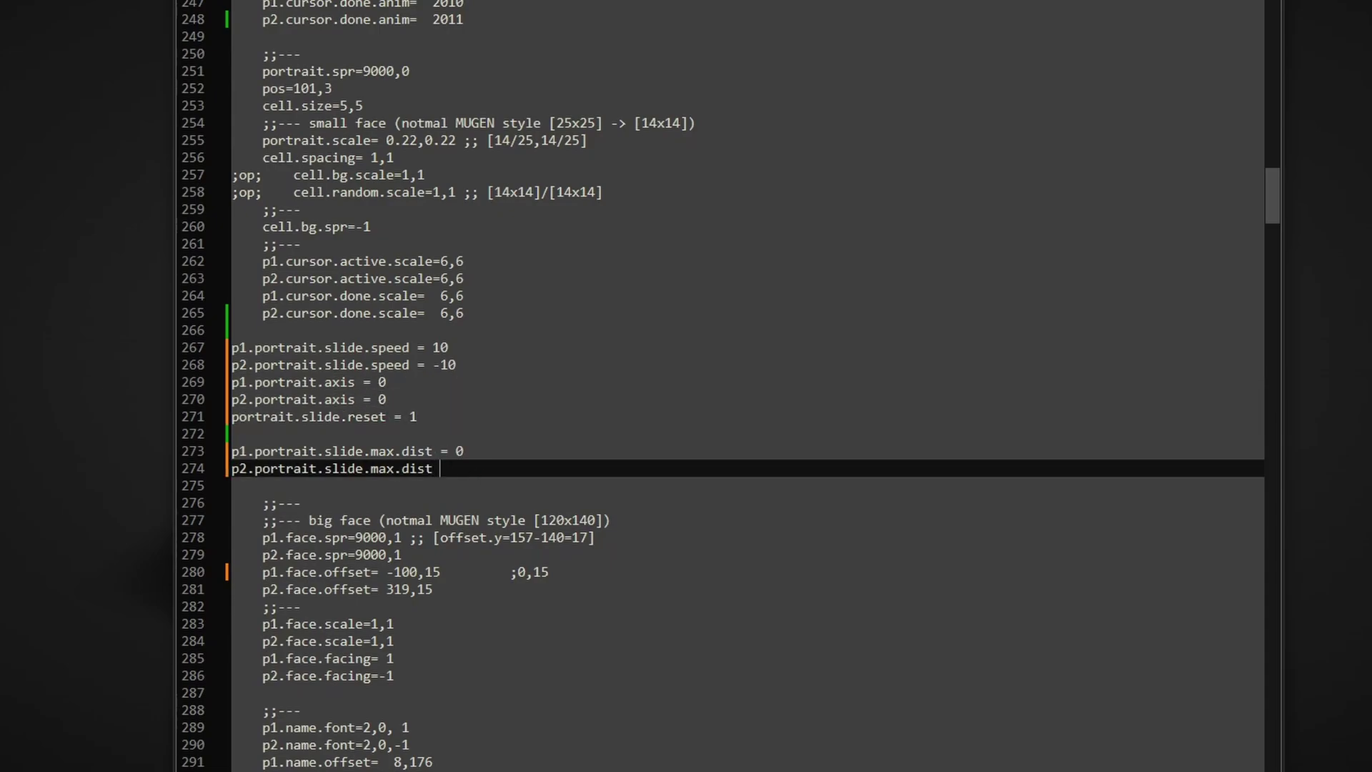
click(388, 590)
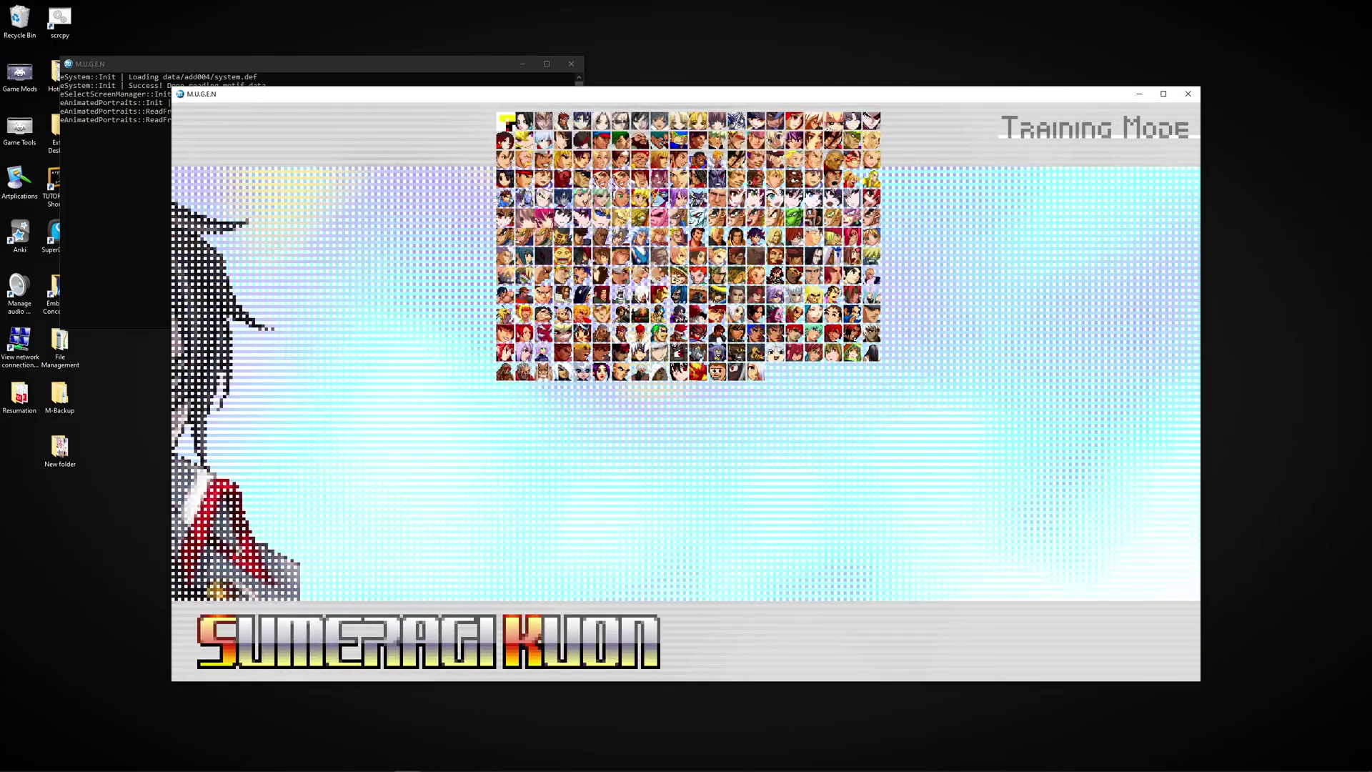
Step: Lock in the random pick Buu for player 1, then confirm opponent Isabeau to start training
key(Return)
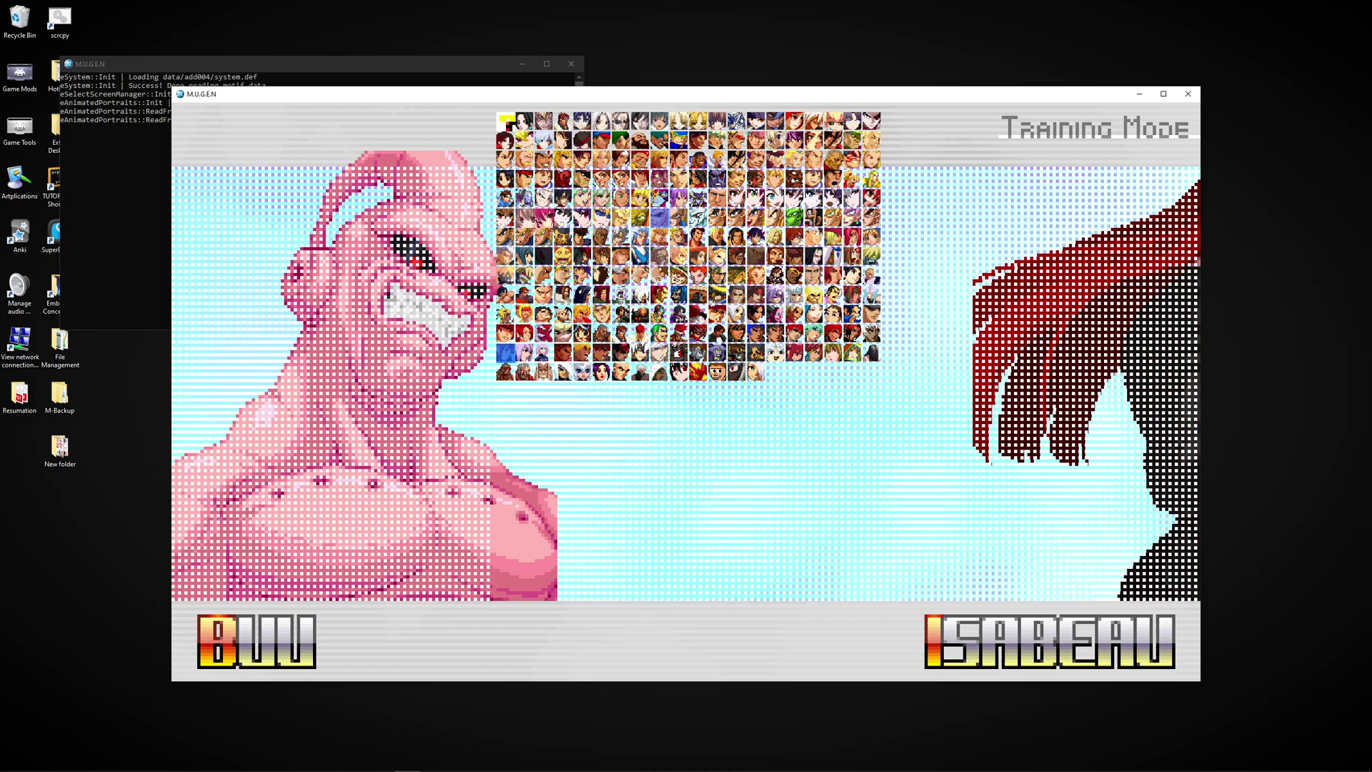
key(Return)
key(Return)
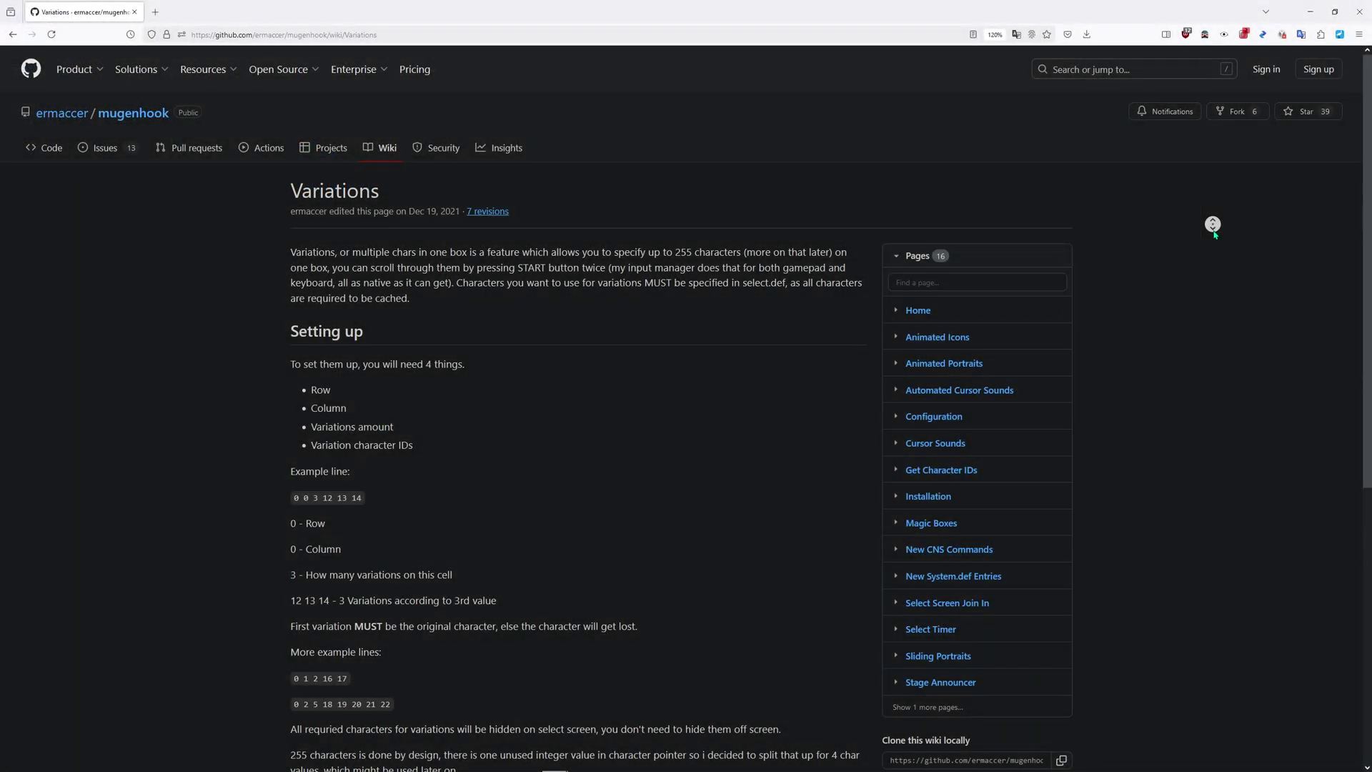
Step: Change bHookVariations and bDev_DisplayPos from false to true in mugenhook.ini
middle_click(1213, 223)
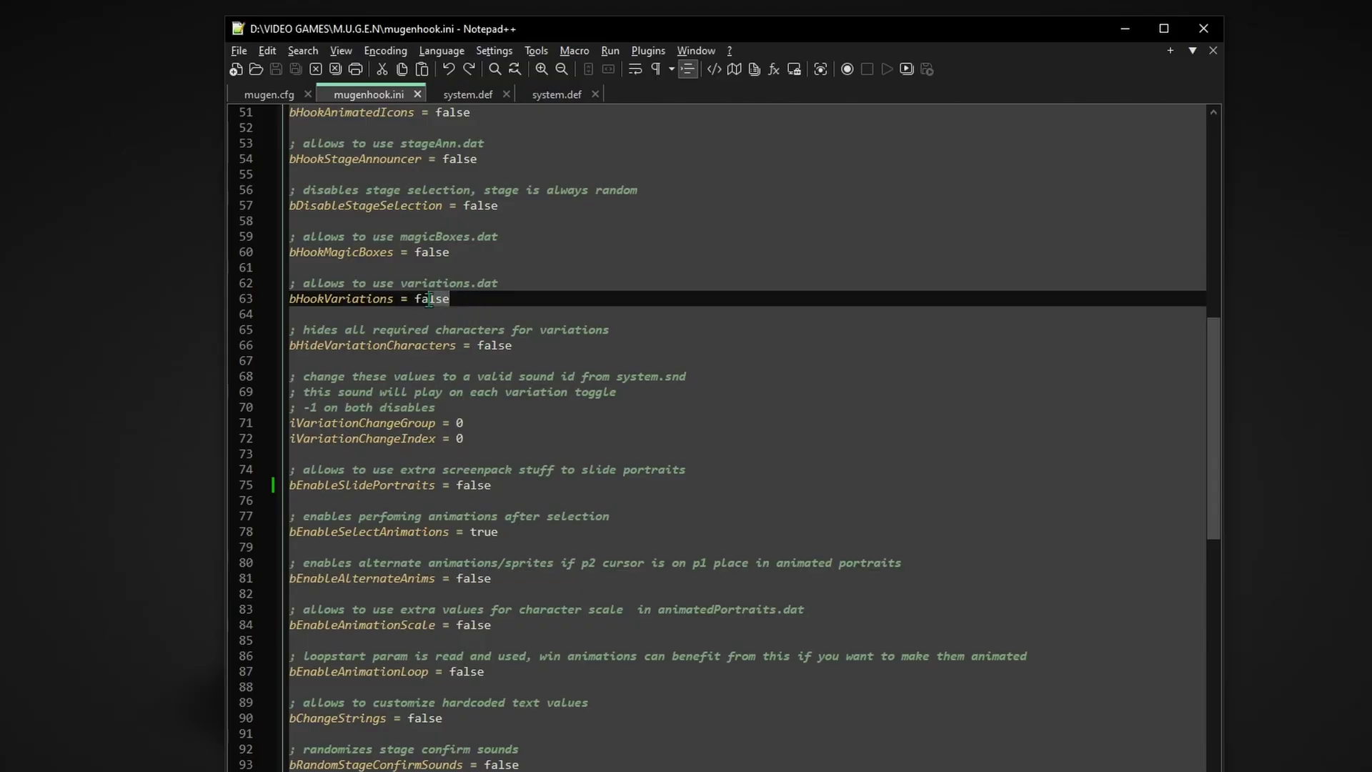
text(tru)
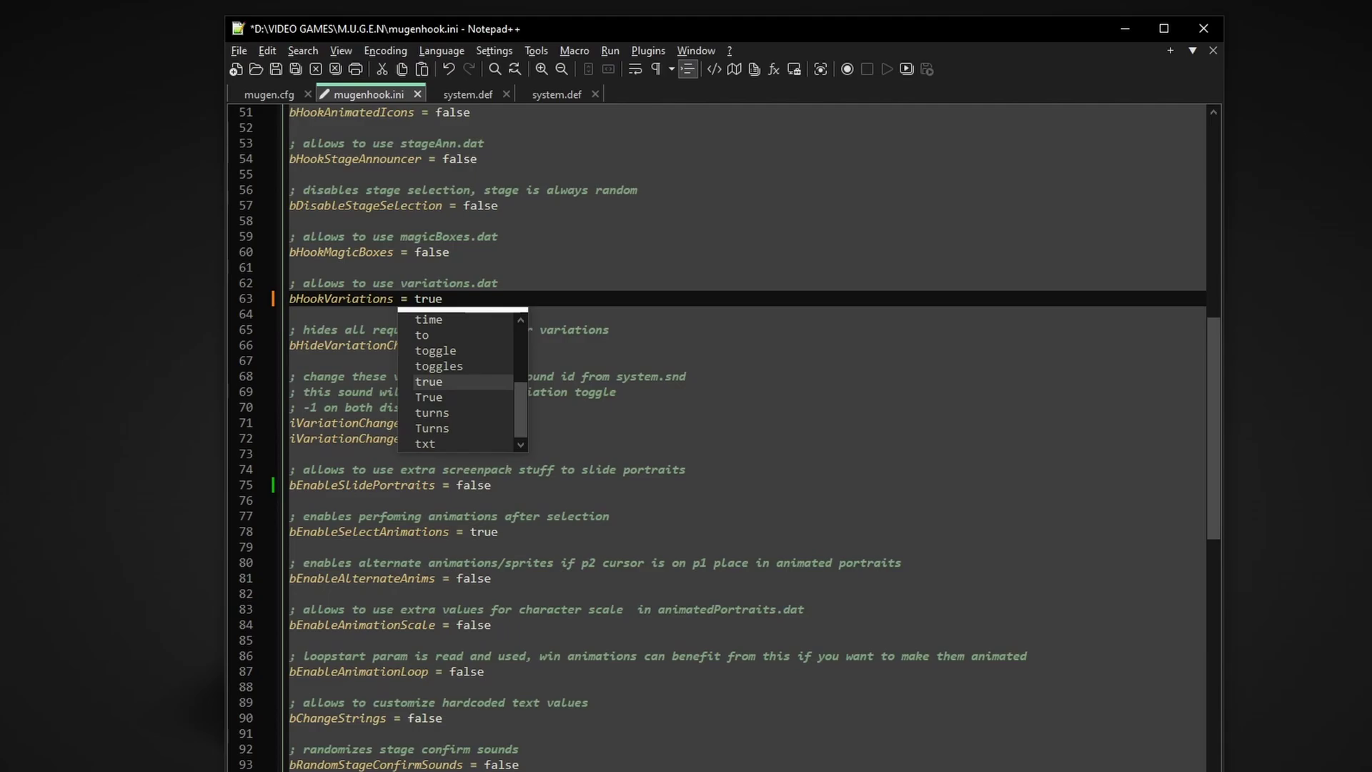
text(e)
key(Return)
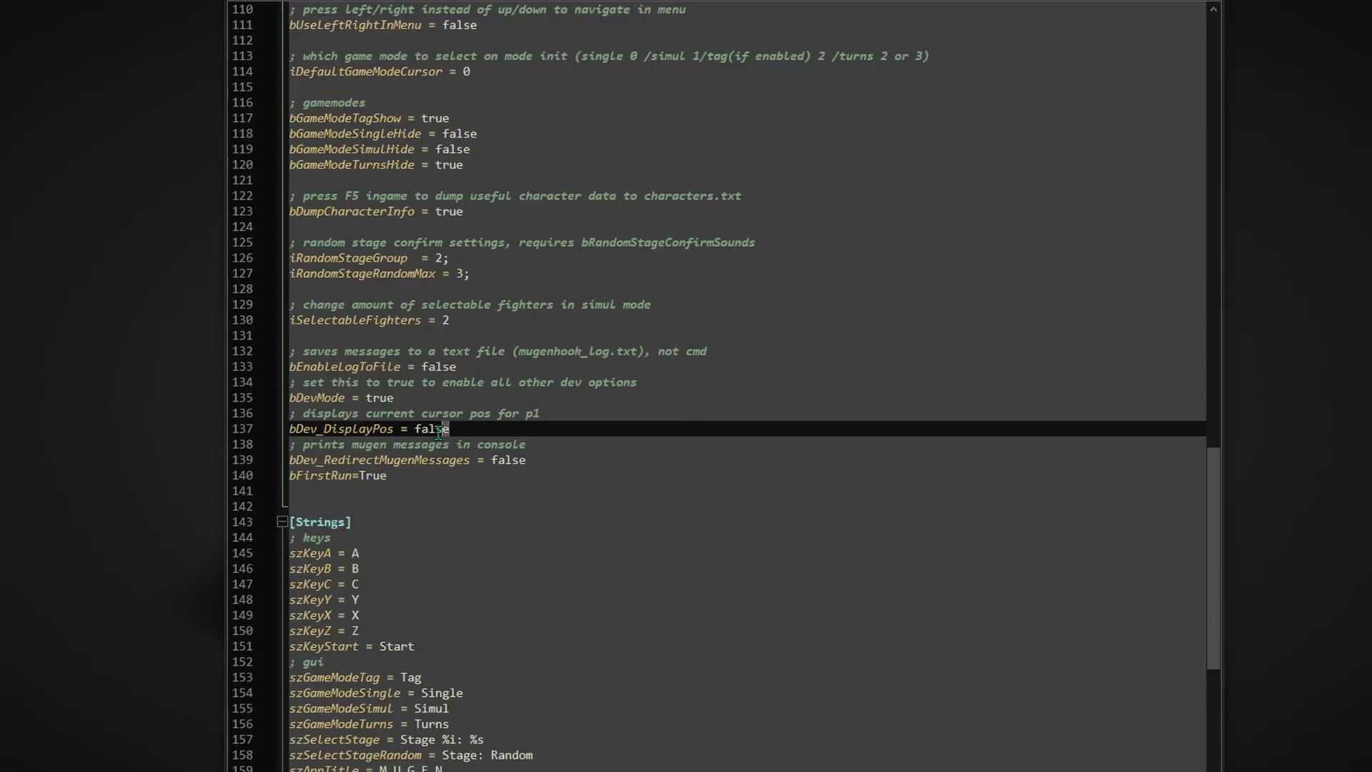
double_click(428, 429)
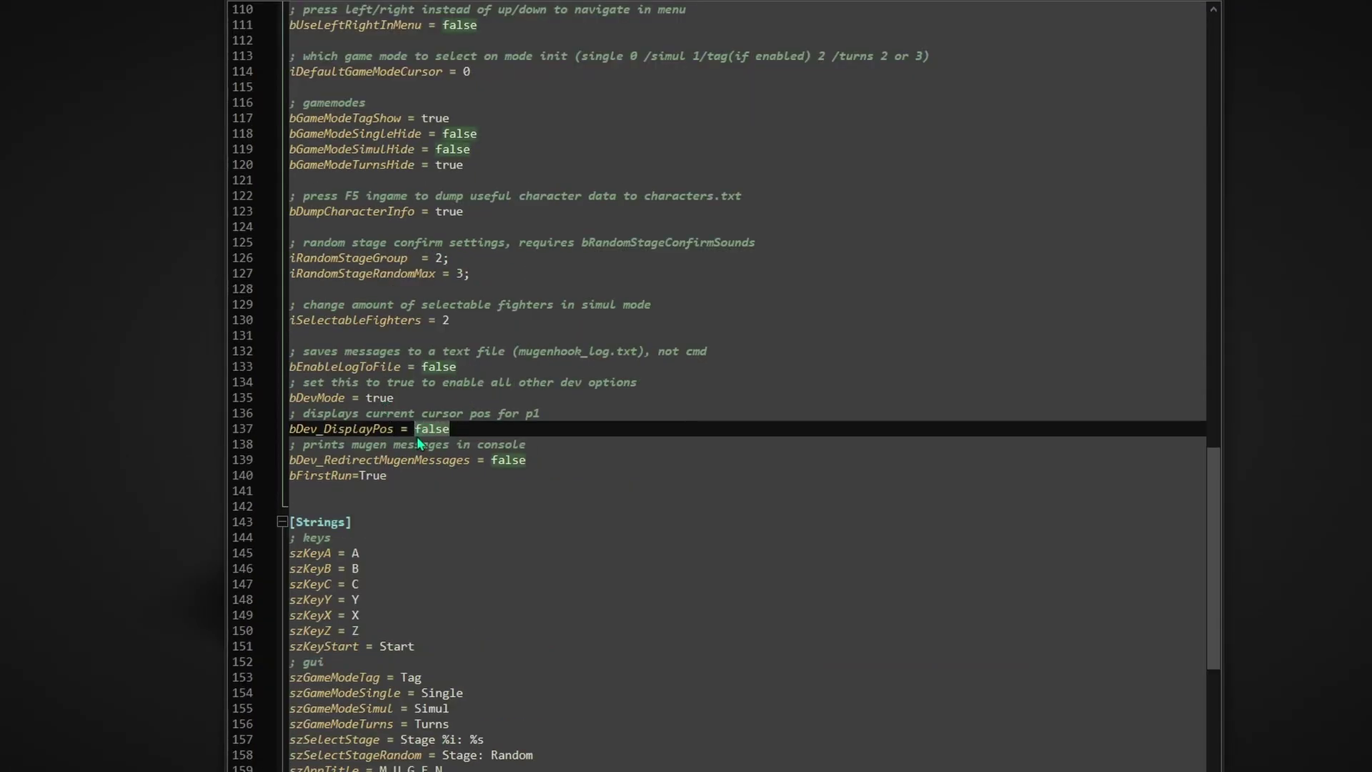
text(true)
key(Return)
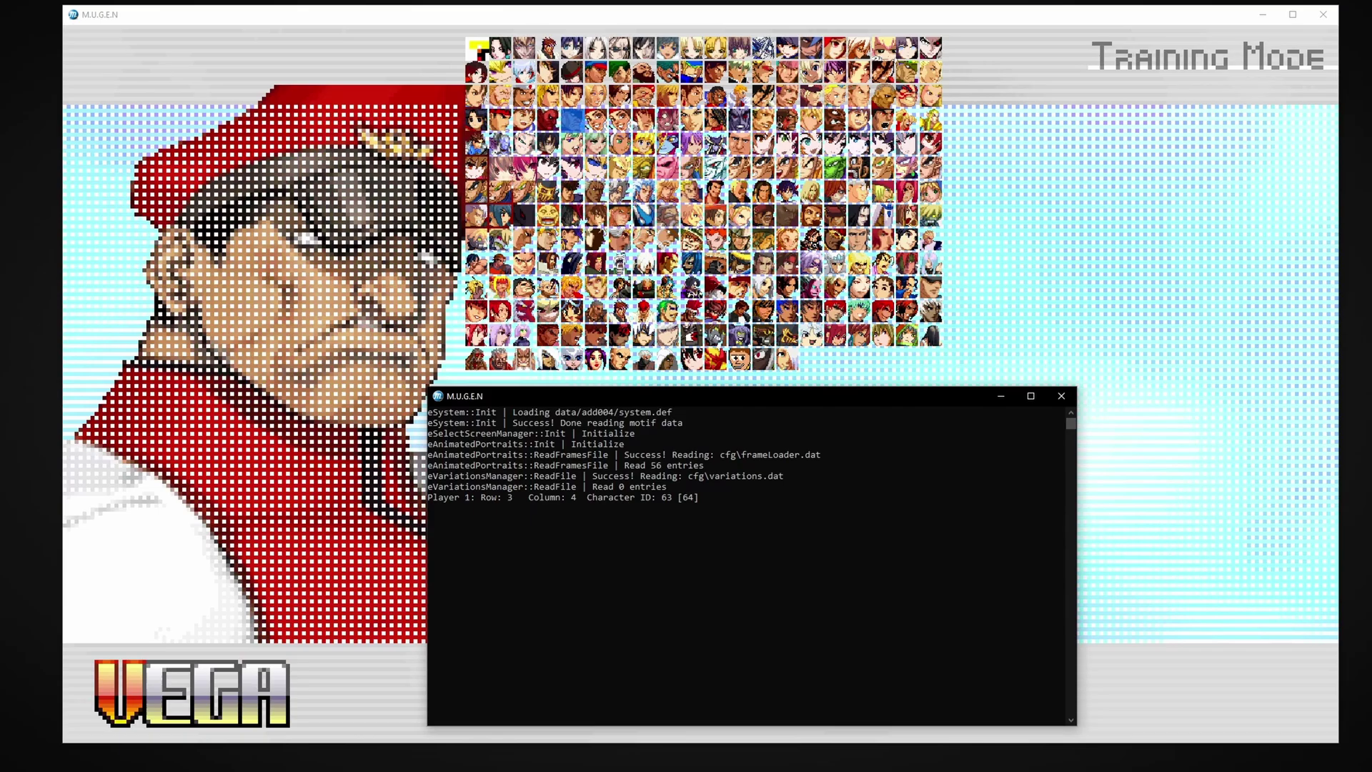
Step: Move between the Yuri portraits at row 3, columns 5 and 6, reading IDs 64 and 65
key(Right)
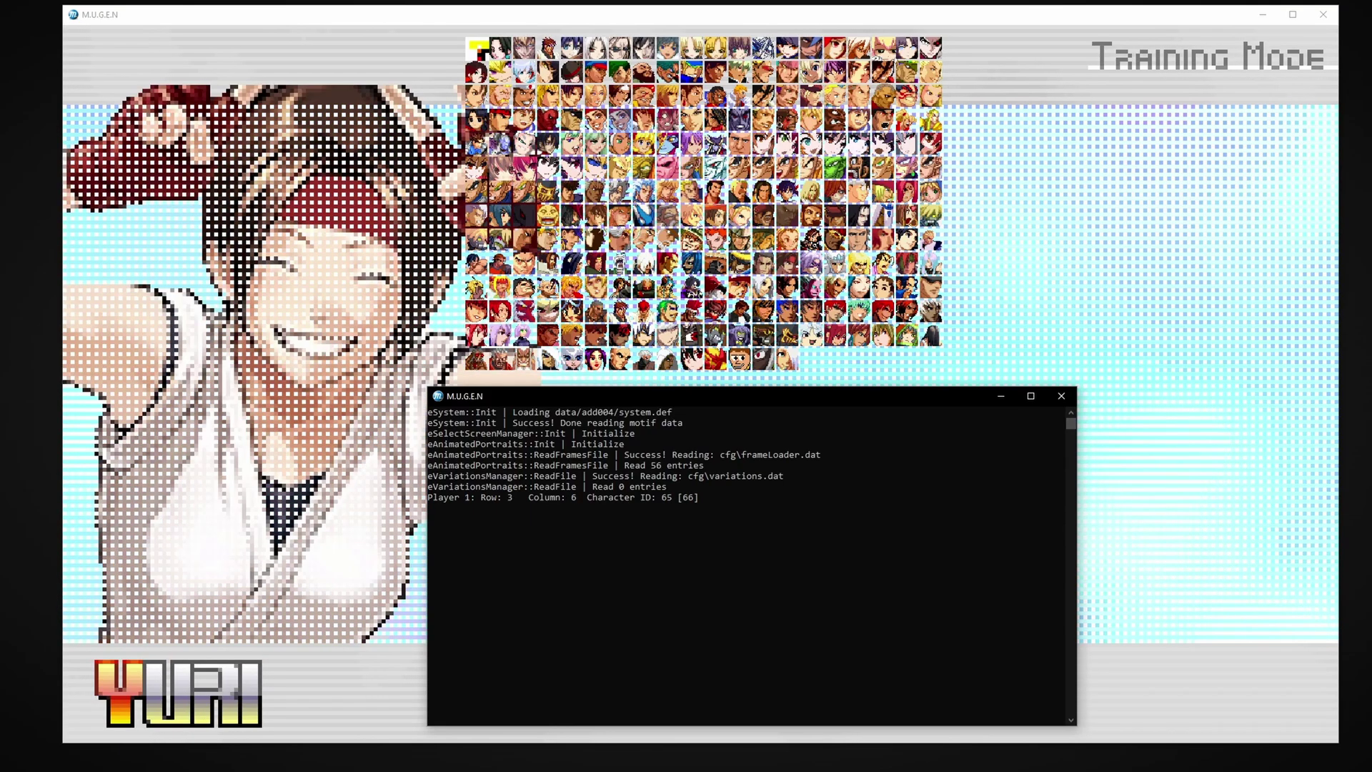
key(Left)
key(Right)
key(Left)
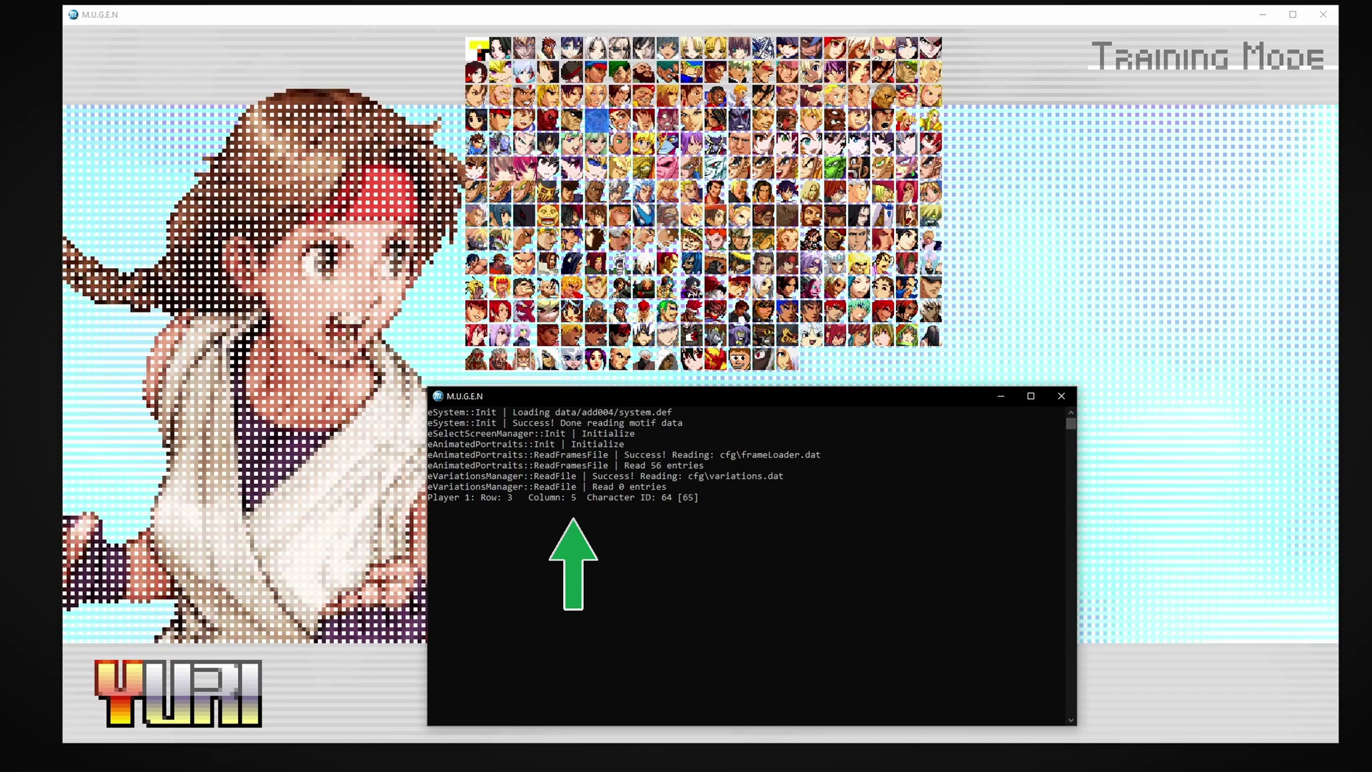
key(Right)
key(Left)
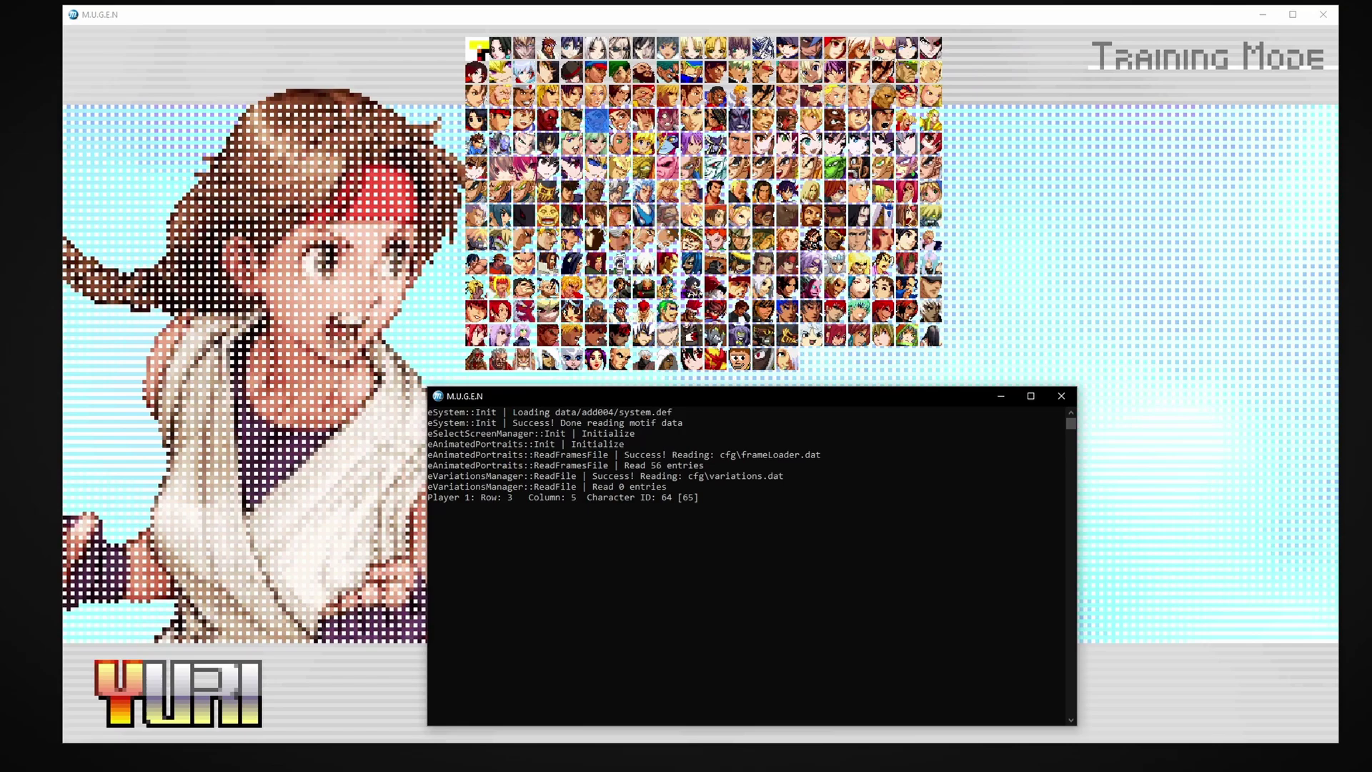
key(Right)
key(Left)
key(Right)
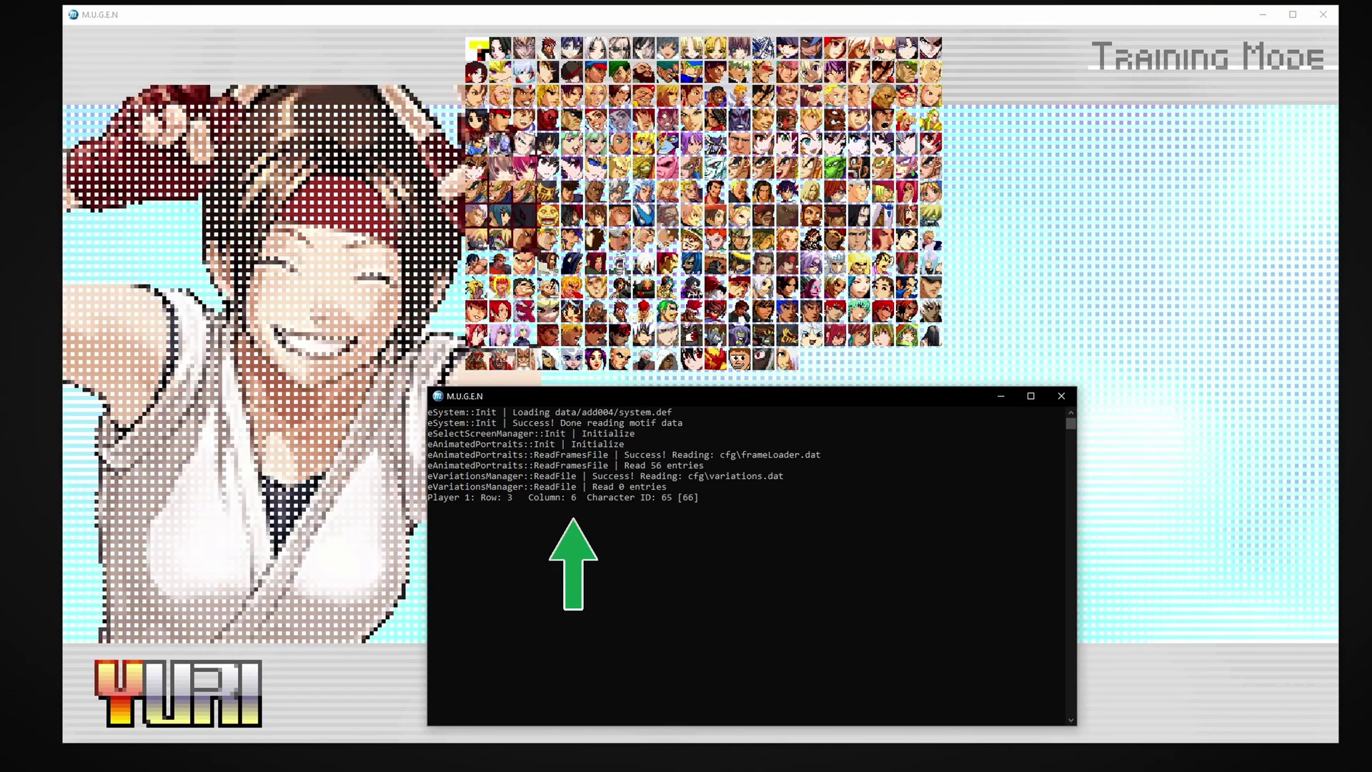
key(Left)
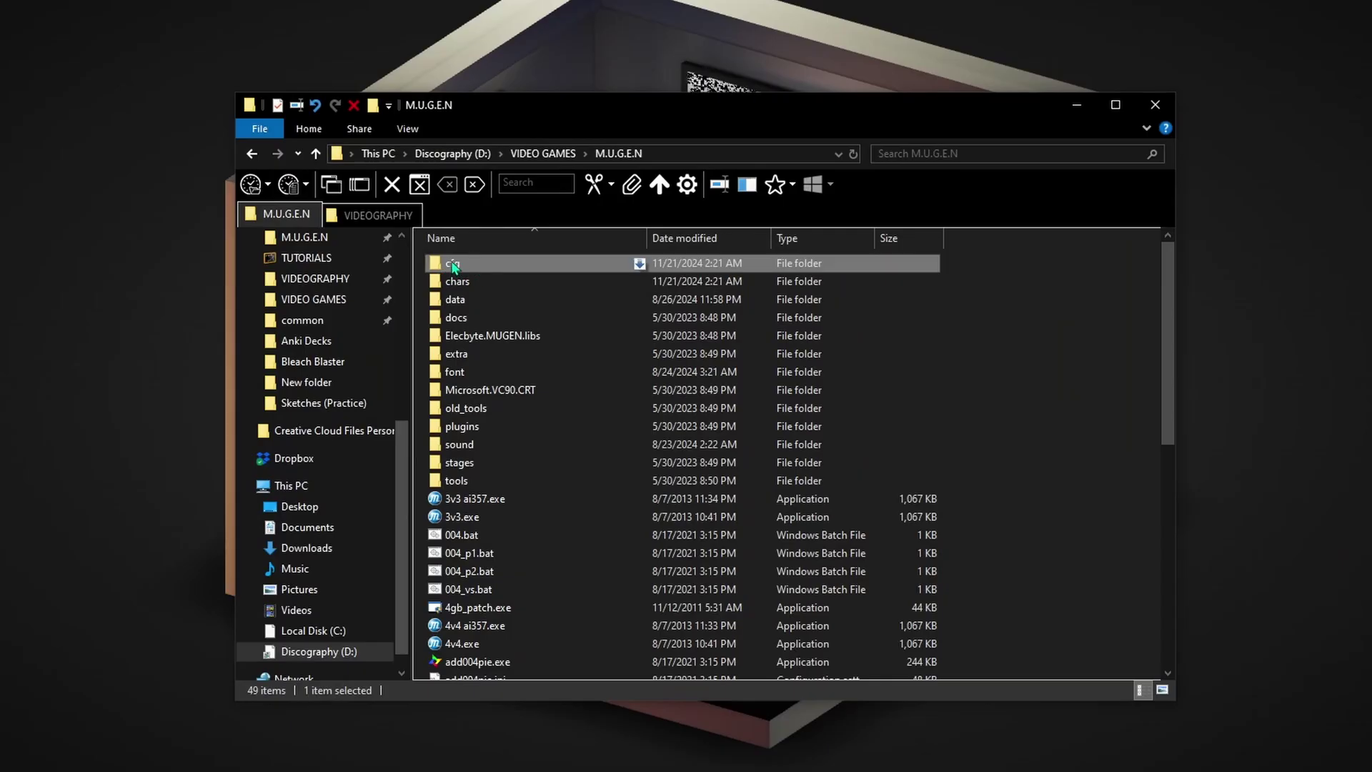
Step: Open cfg\variations.dat, add the entry 3 5 2 64 65 on line 9, and save it
double_click(455, 263)
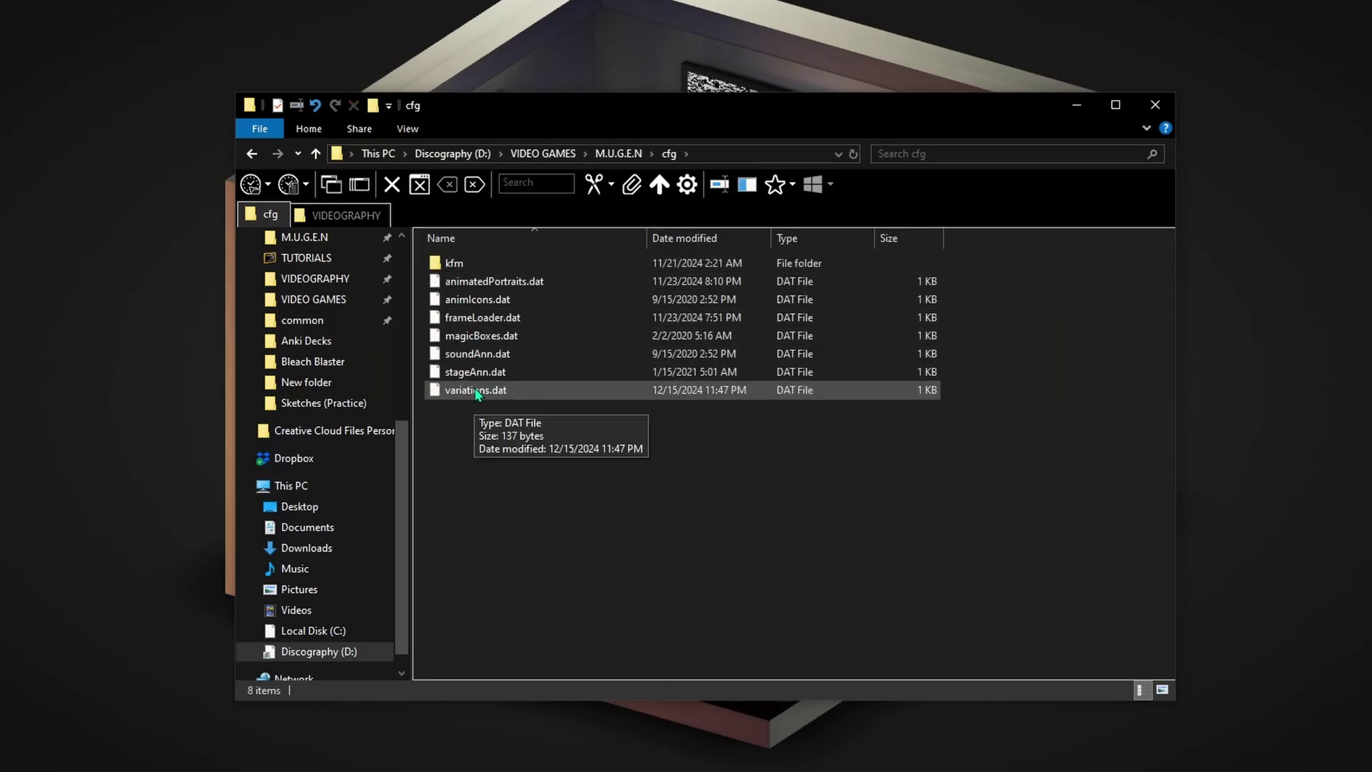
double_click(475, 390)
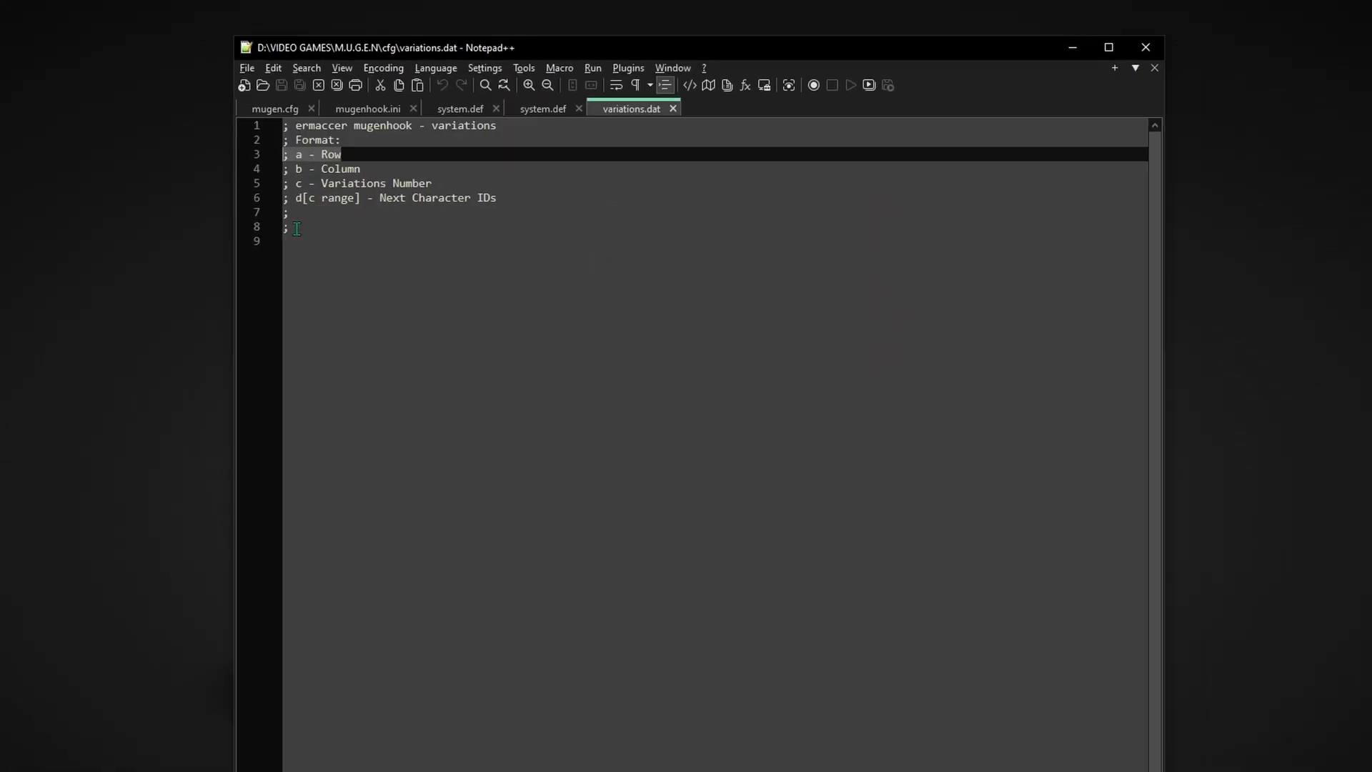
click(294, 241)
text(3)
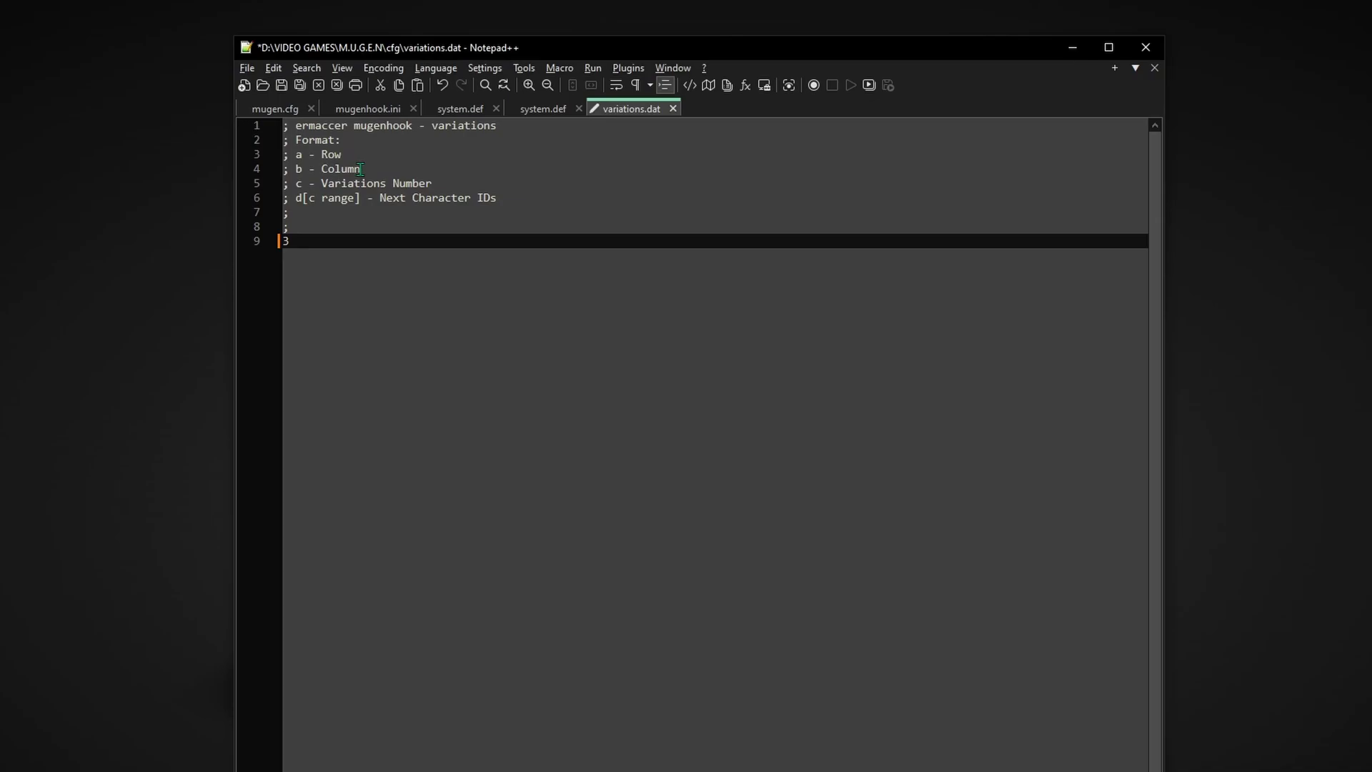
click(282, 169)
key(shift+End)
click(296, 241)
drag(432, 183, 309, 183)
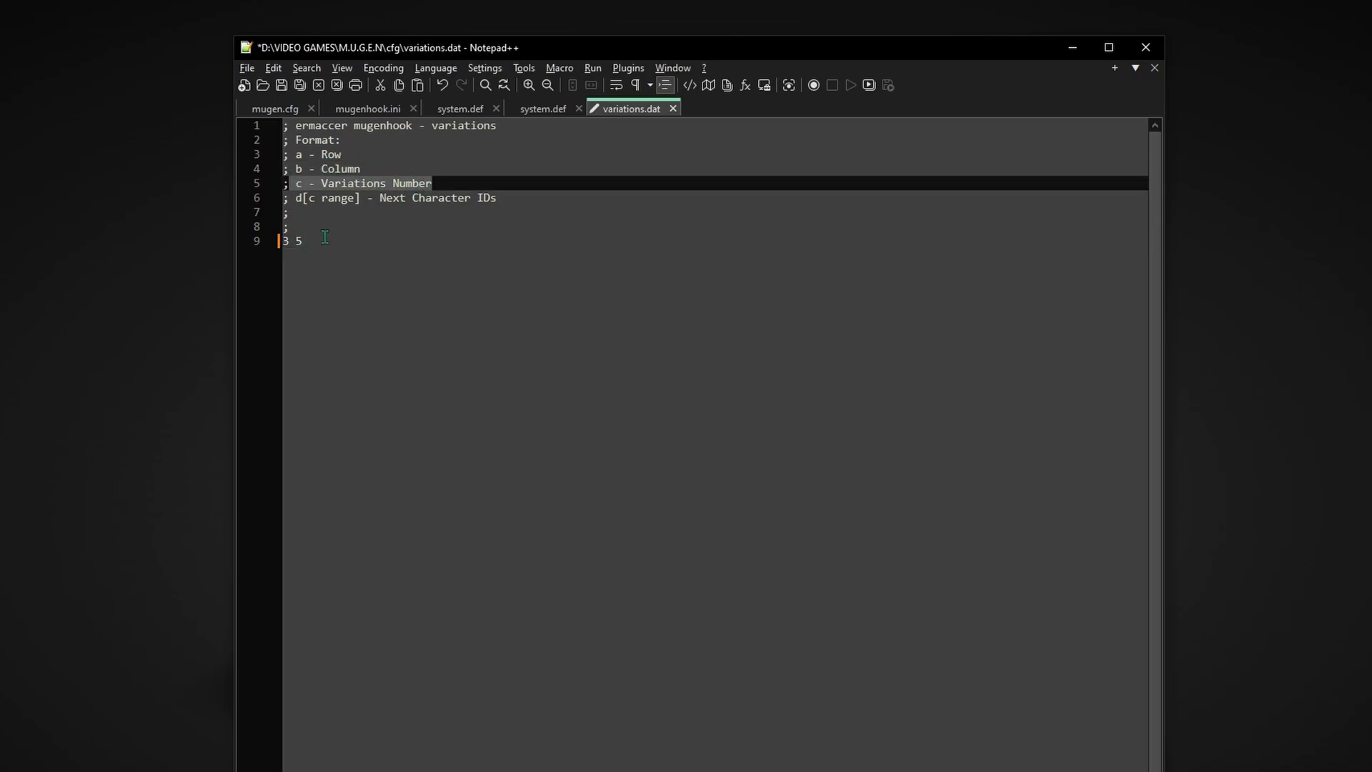
click(315, 242)
drag(497, 198, 310, 198)
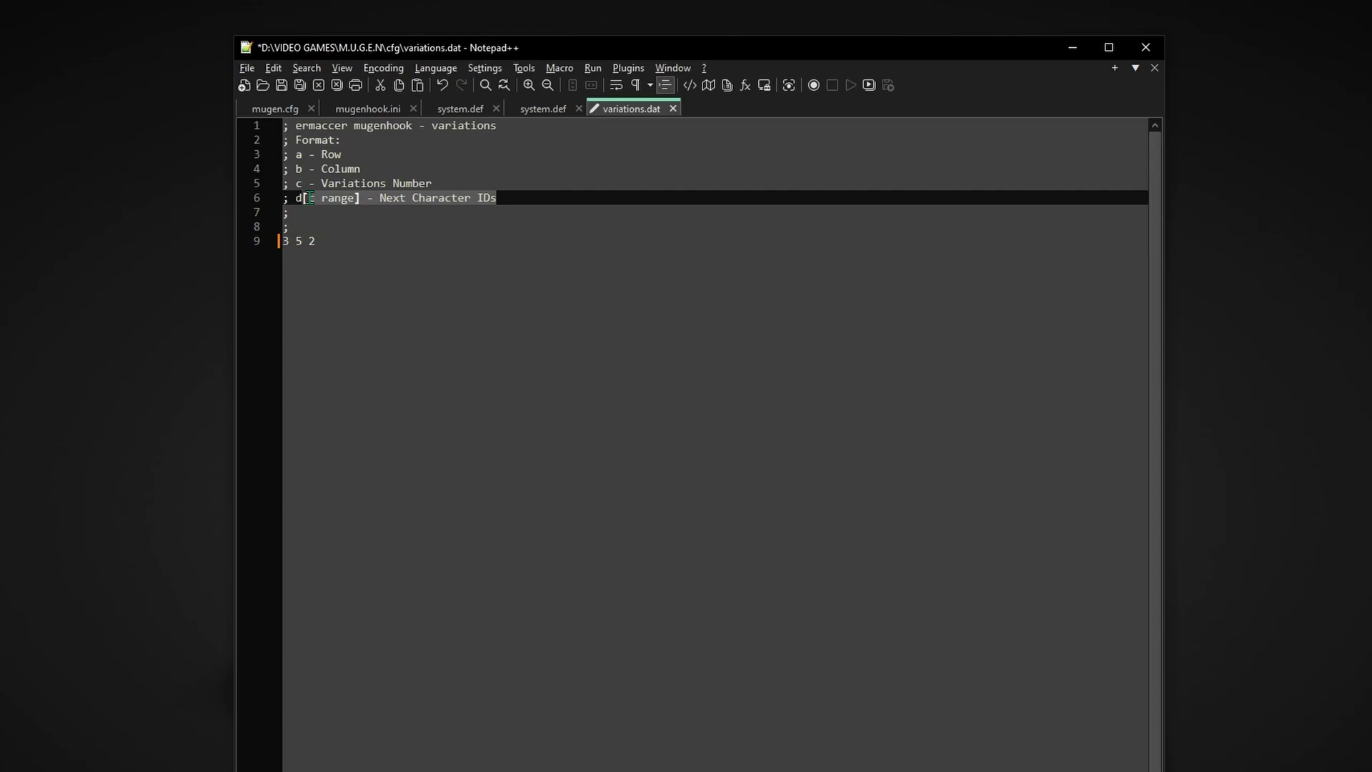
click(328, 240)
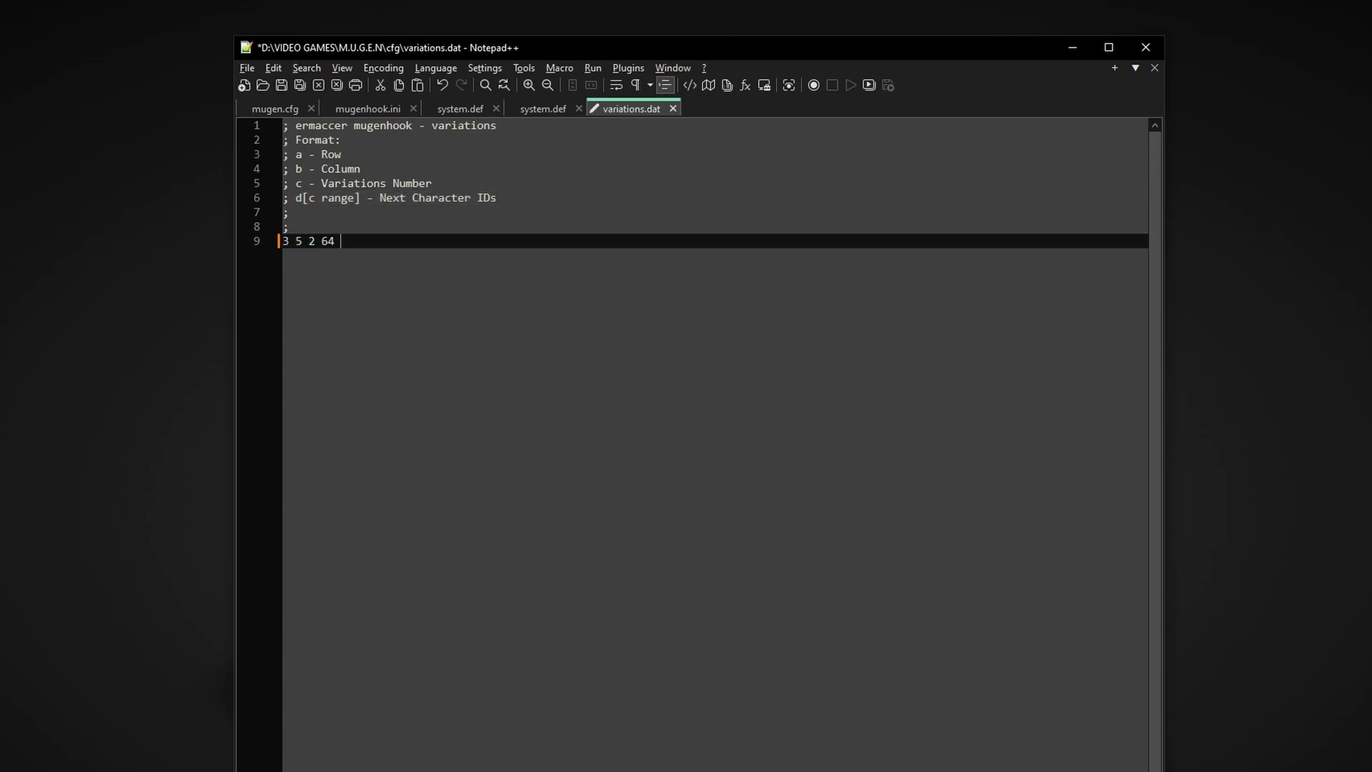
click(281, 86)
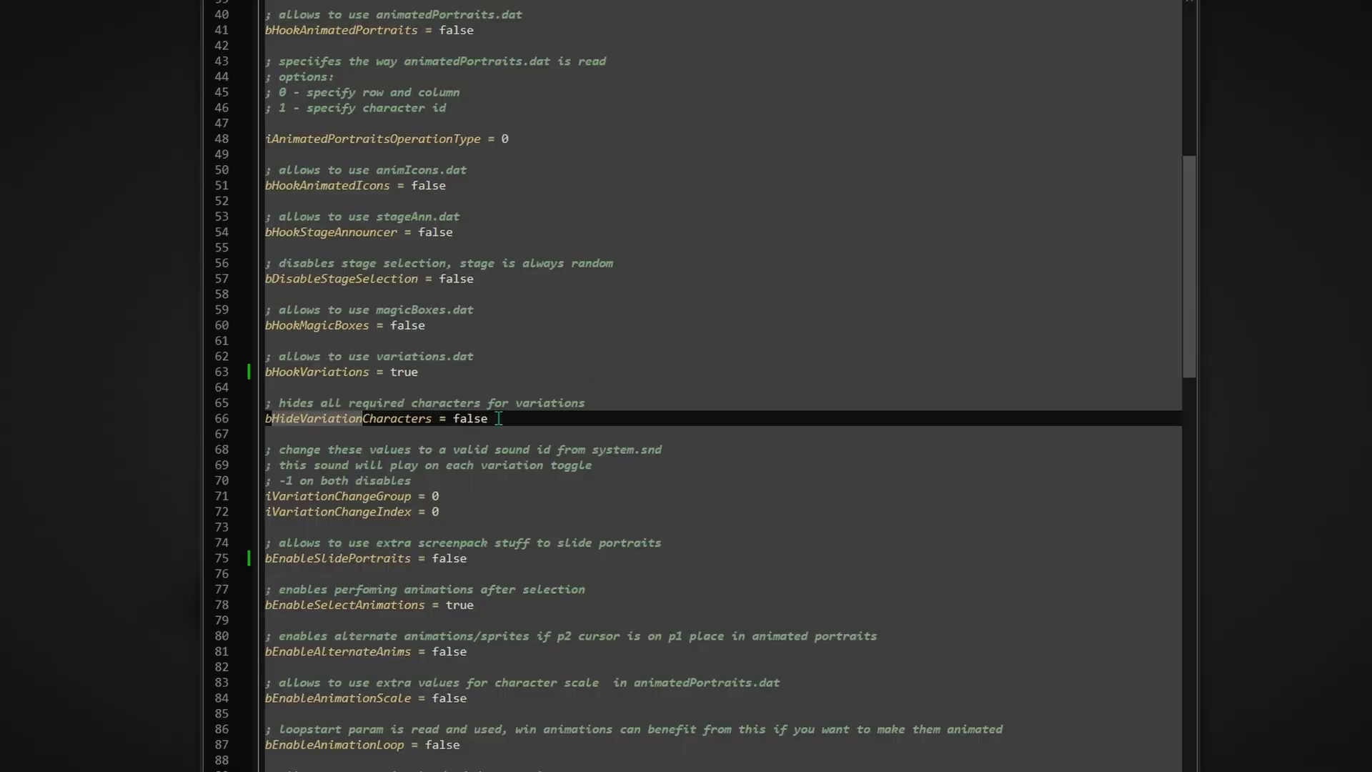
Step: Set bHideVariationCharacters on line 66 of mugenhook.ini to true
click(493, 420)
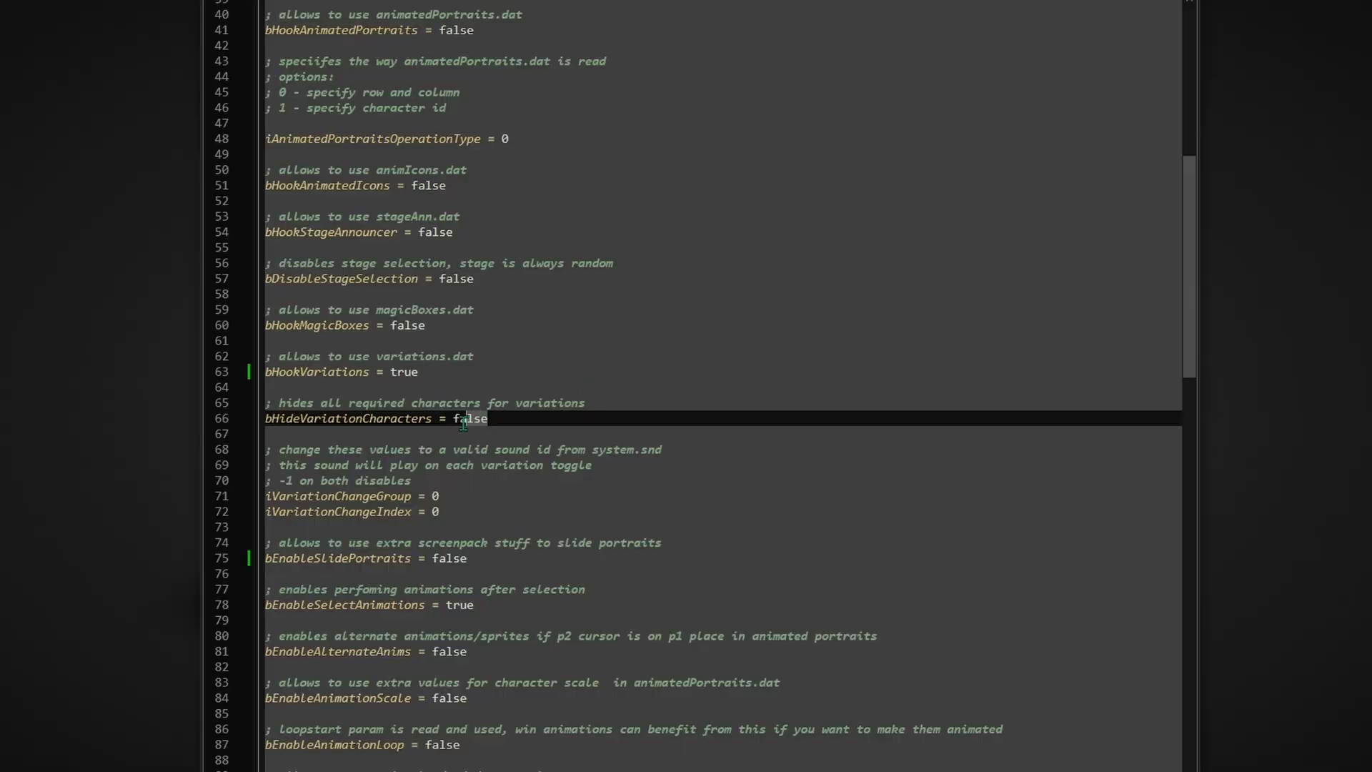
drag(464, 423, 455, 423)
text(true)
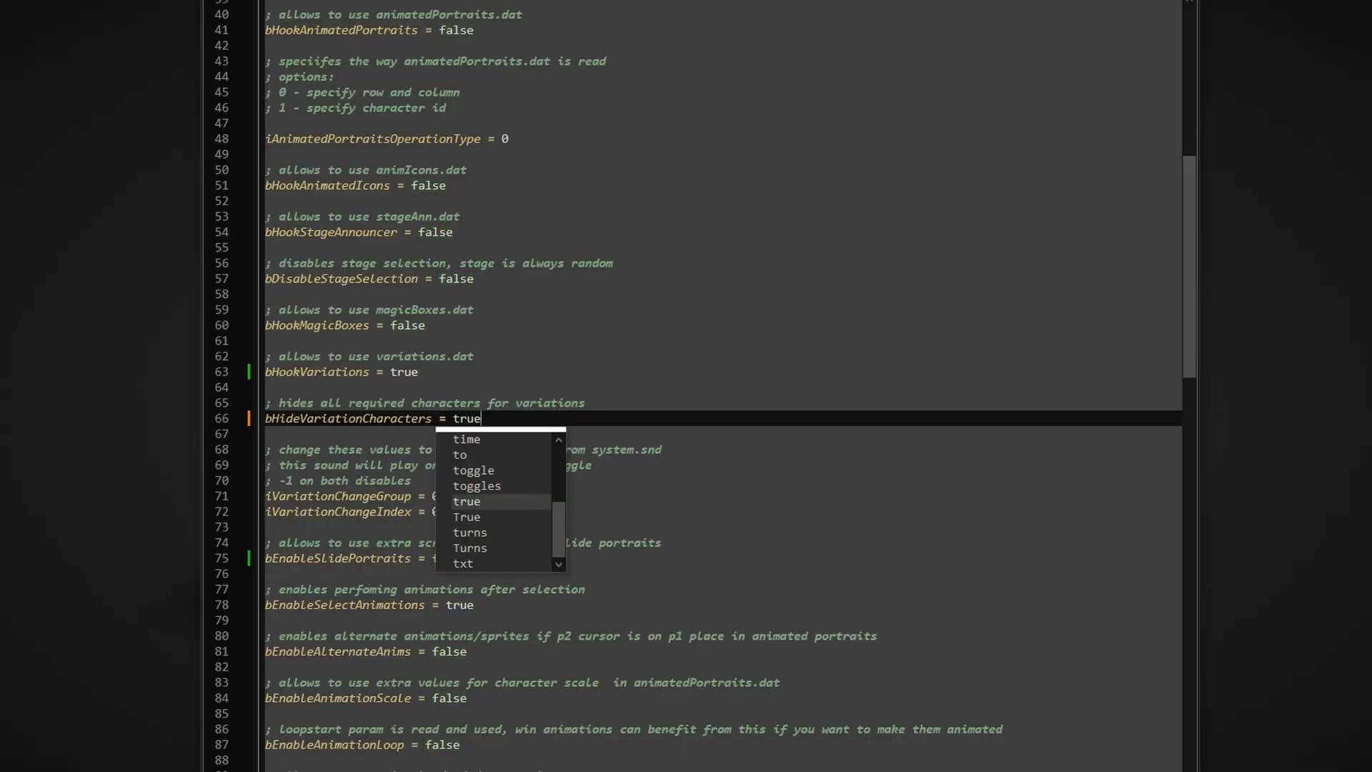
click(566, 416)
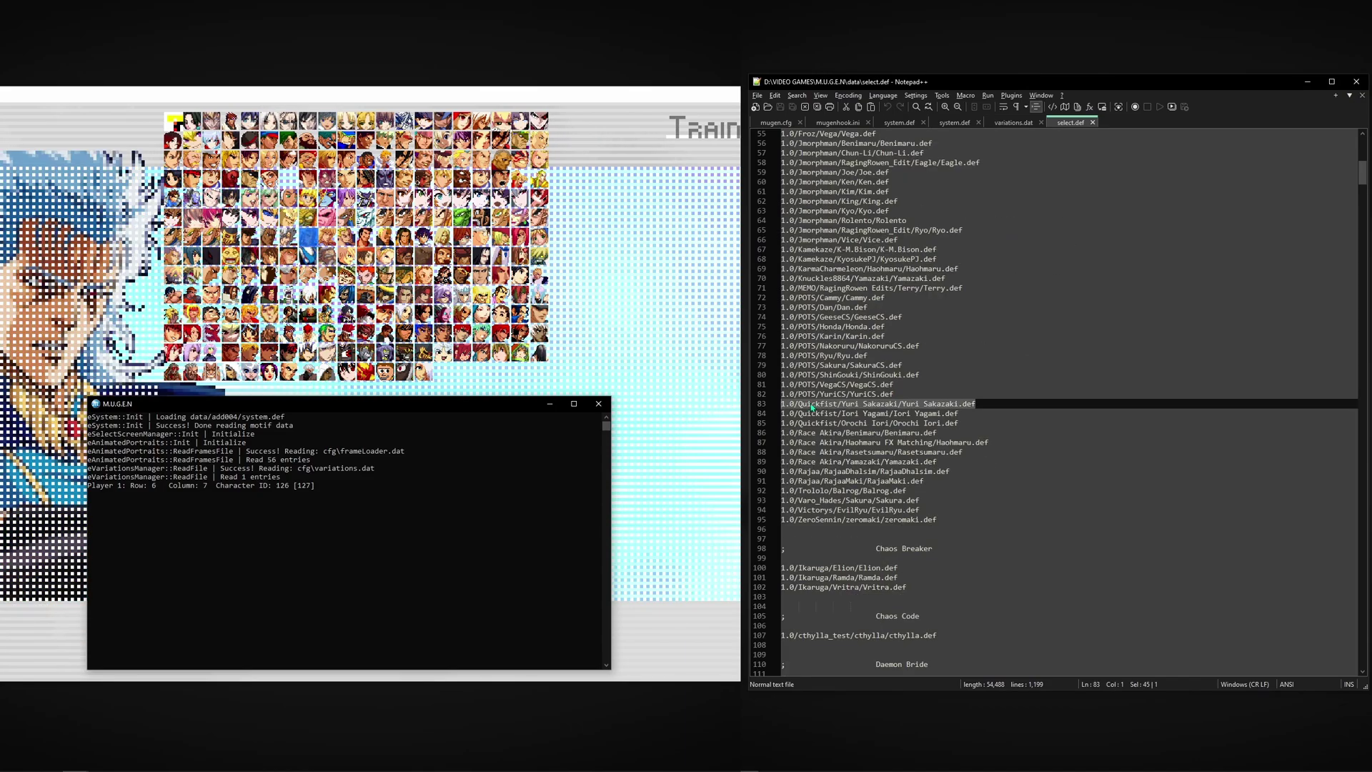
Step: Move a character line in select.def to line 701 after the roster and save
right_click(880, 399)
click(901, 455)
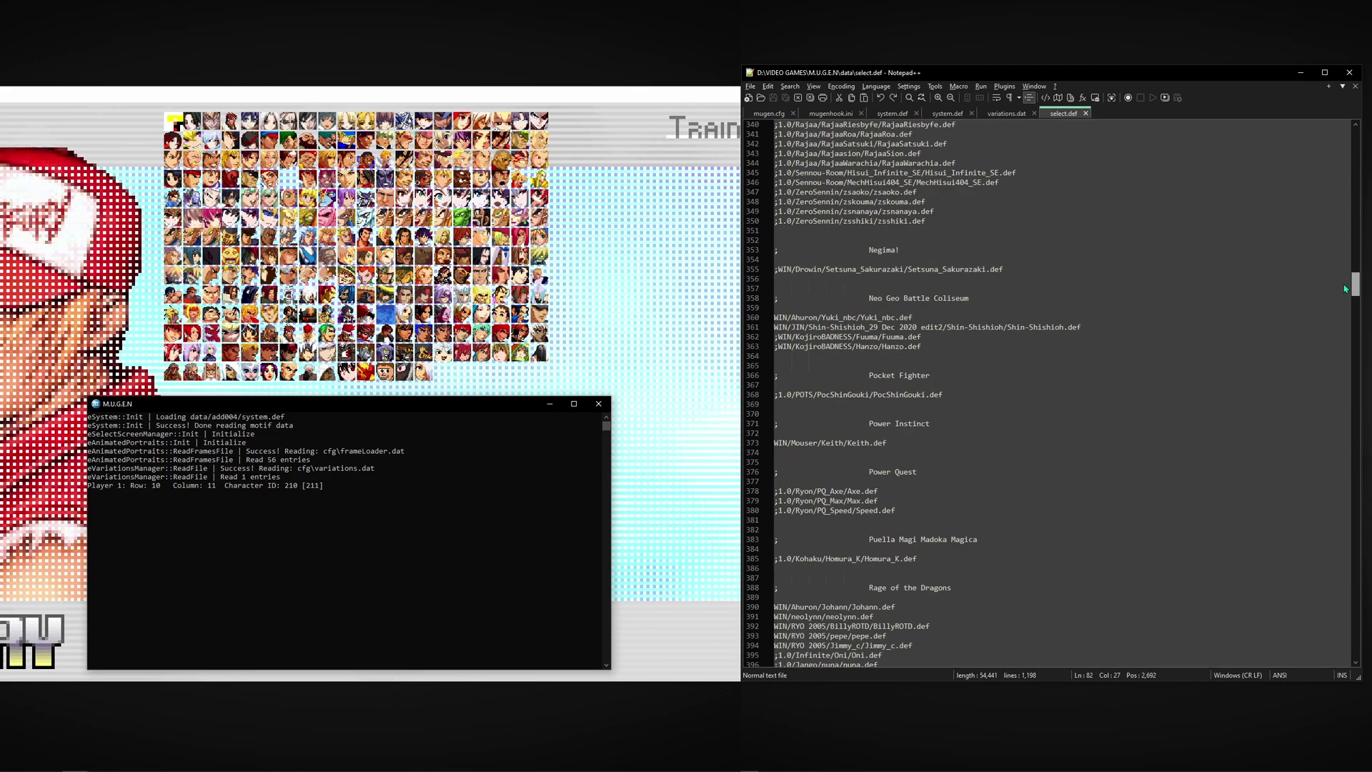
scroll(1058, 393, down, 20)
click(947, 337)
key(Return)
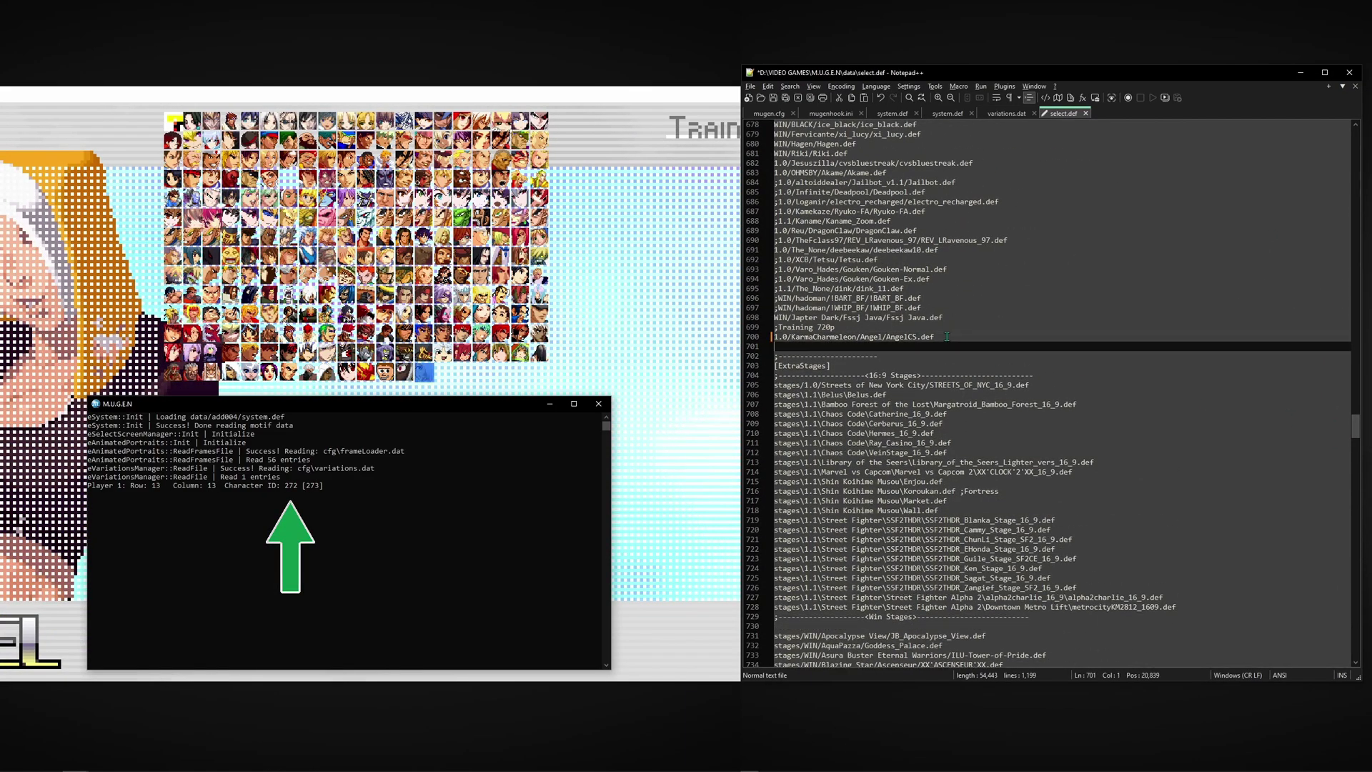
right_click(843, 348)
click(863, 379)
click(773, 98)
click(1017, 113)
click(819, 207)
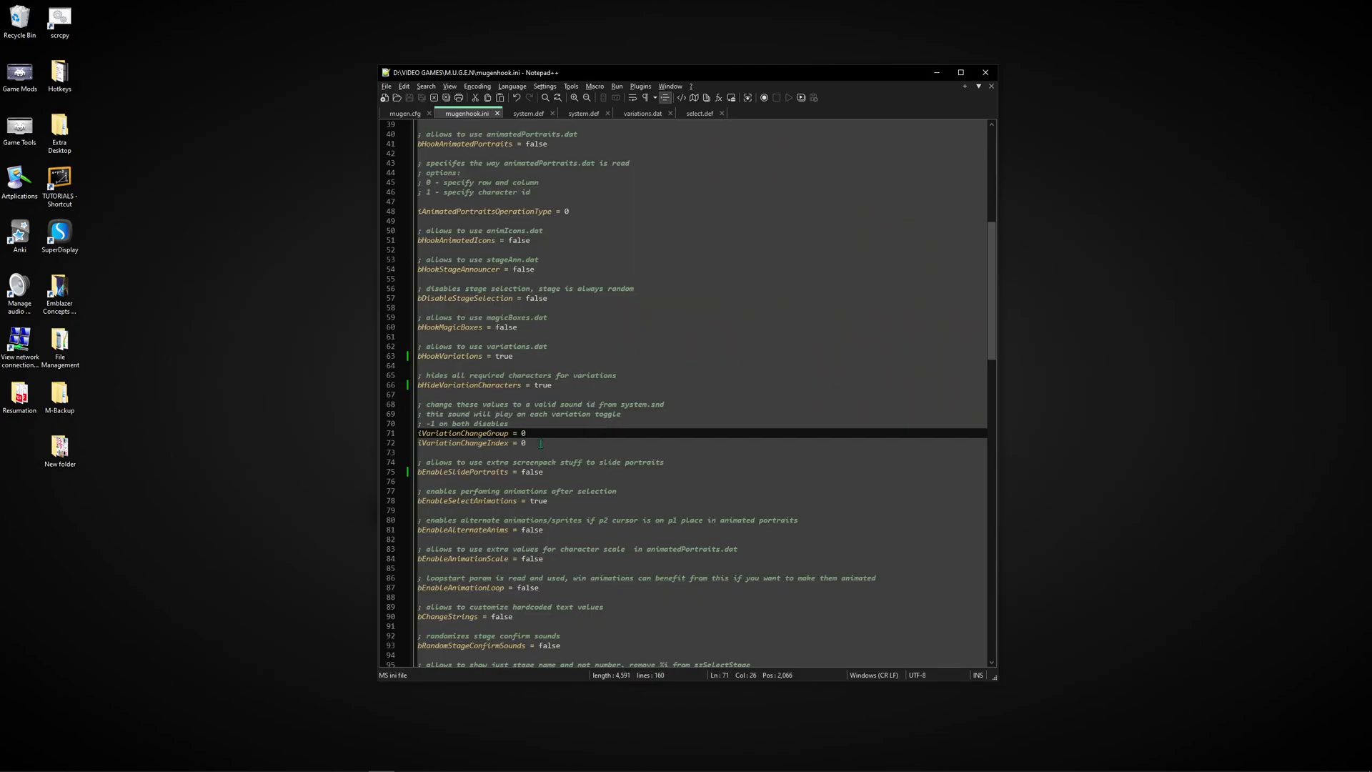
Step: Launch Fighter Factory 3 and load the sound file from M.U.G.E.N\data\mm2
drag(541, 444, 412, 431)
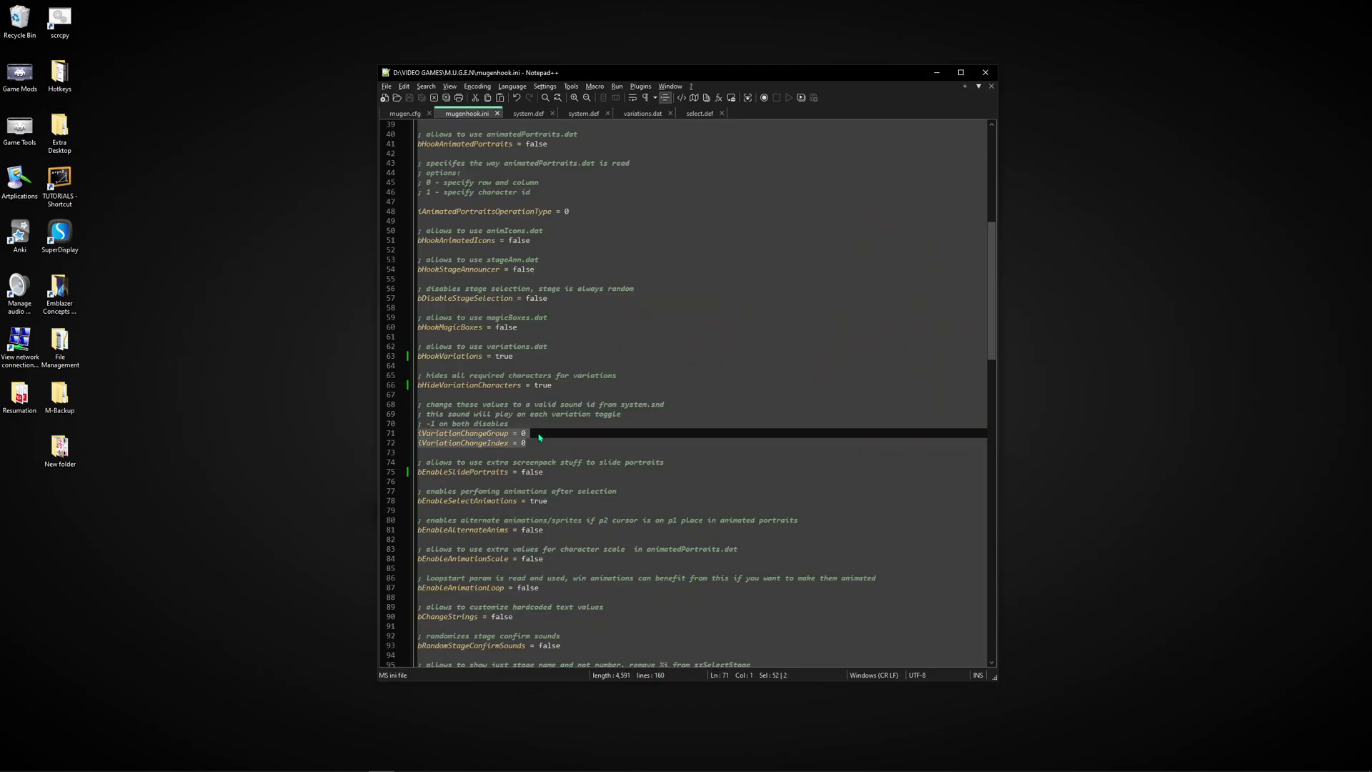
click(540, 442)
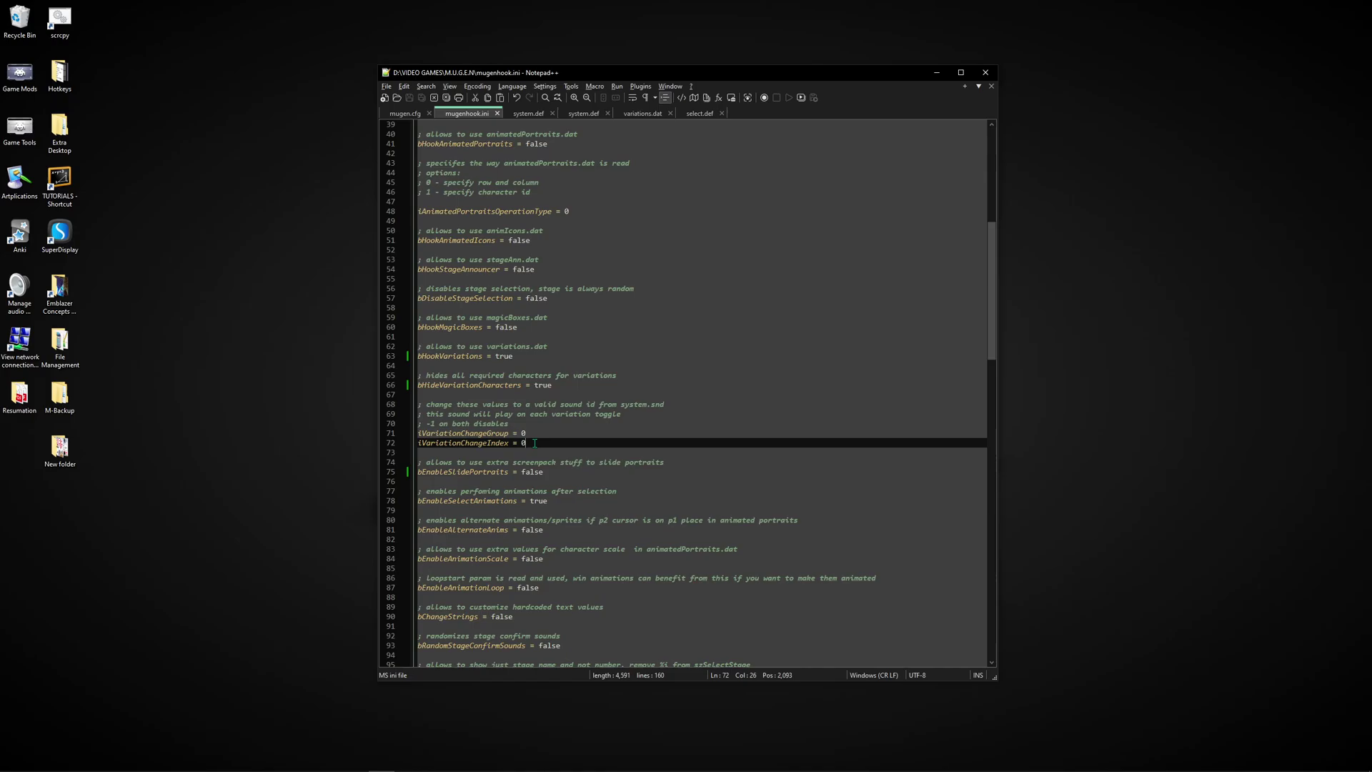
key(alt+space)
text(figh)
key(Return)
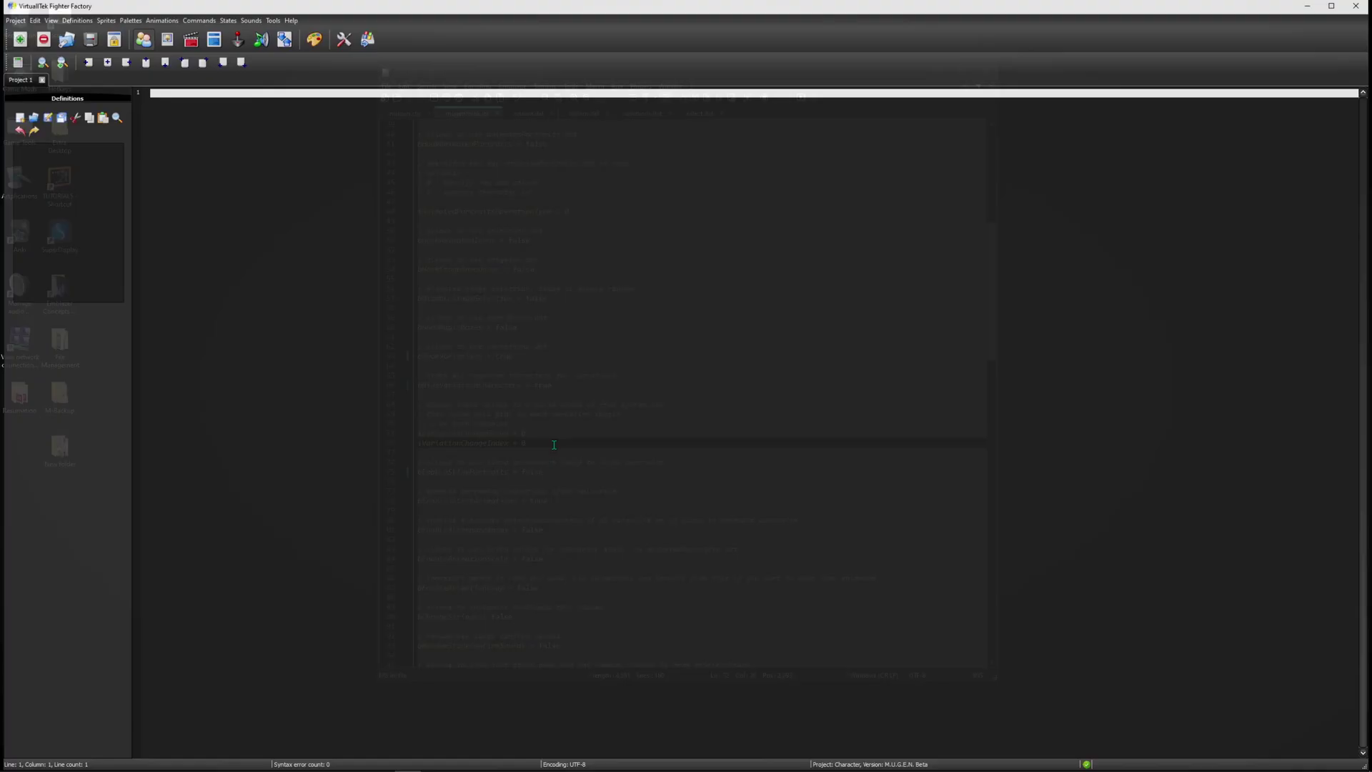
click(249, 19)
click(259, 41)
click(578, 150)
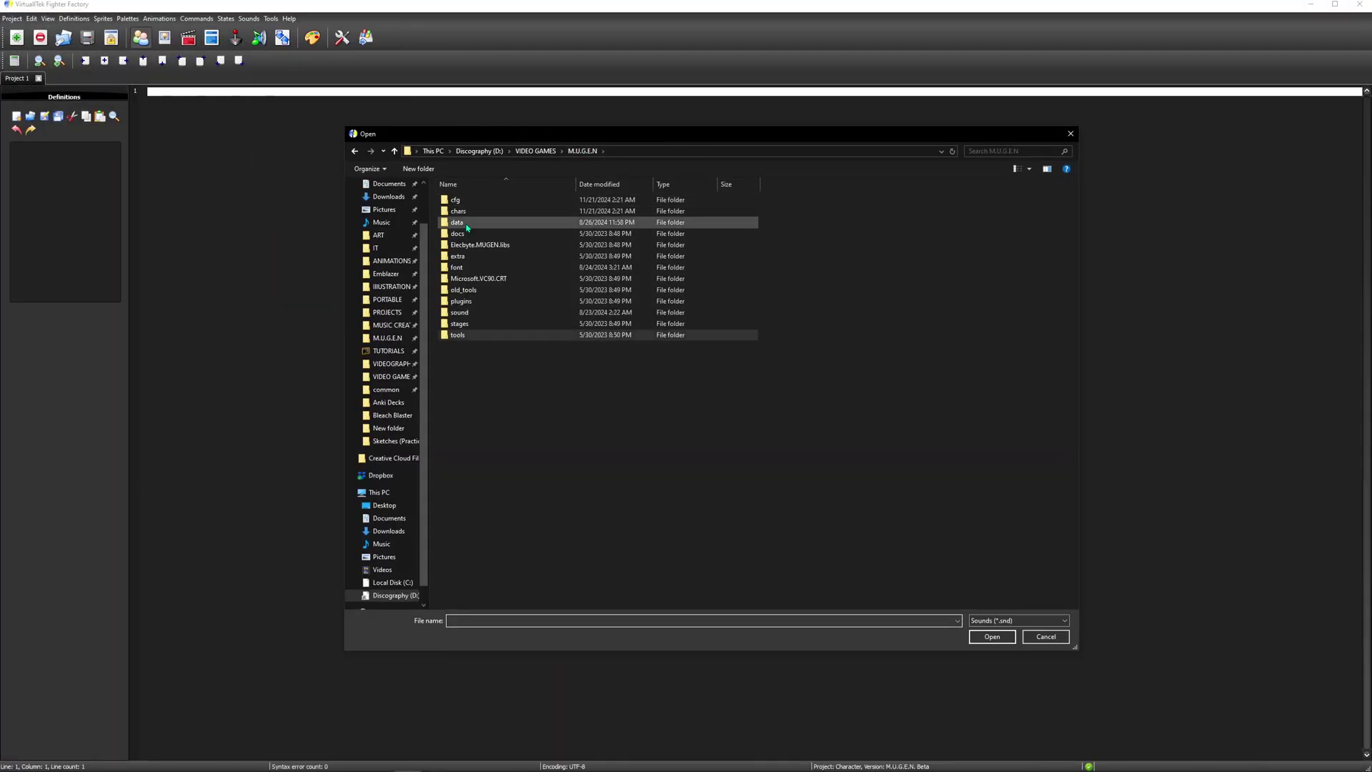
double_click(467, 224)
double_click(469, 236)
double_click(461, 200)
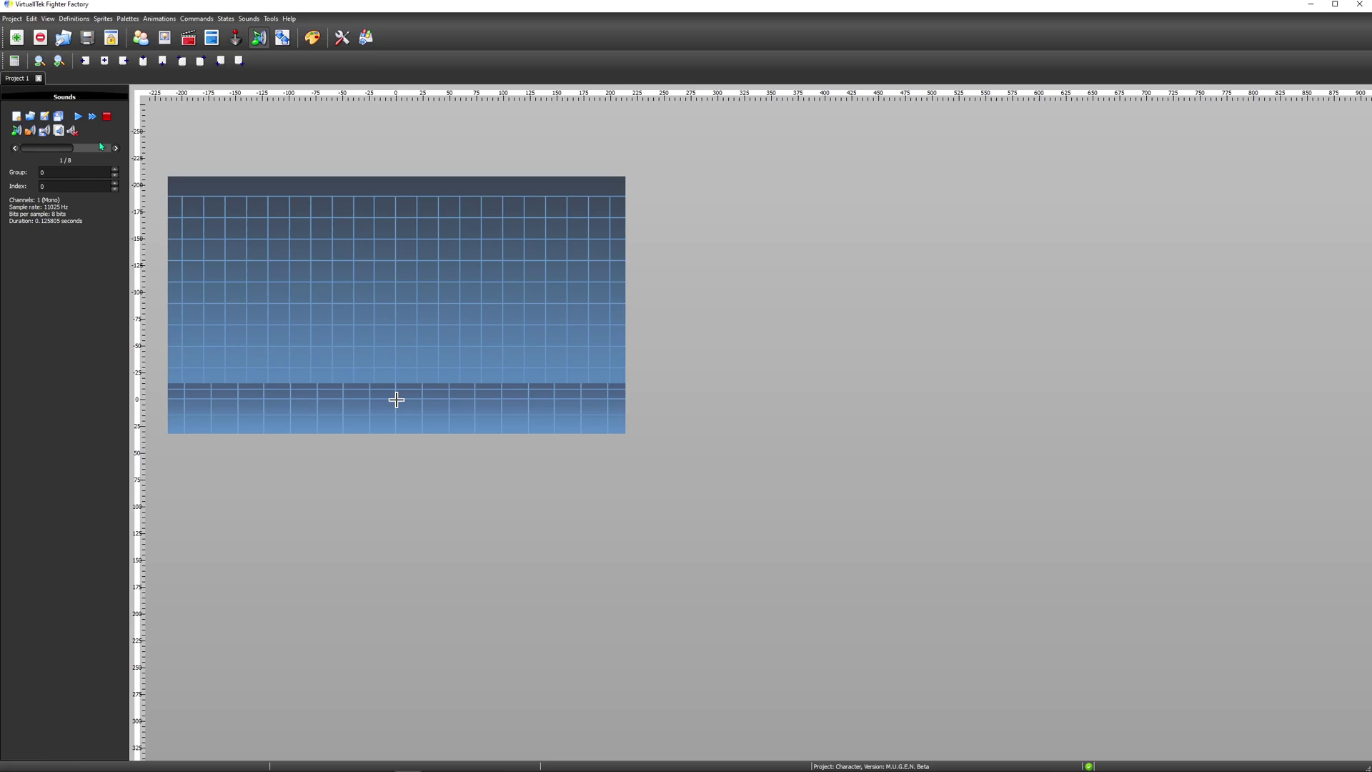
Step: Preview the mm2 sounds and set the variation change sound on line 71 to 0
click(78, 117)
click(116, 148)
key(alt+Tab)
double_click(522, 433)
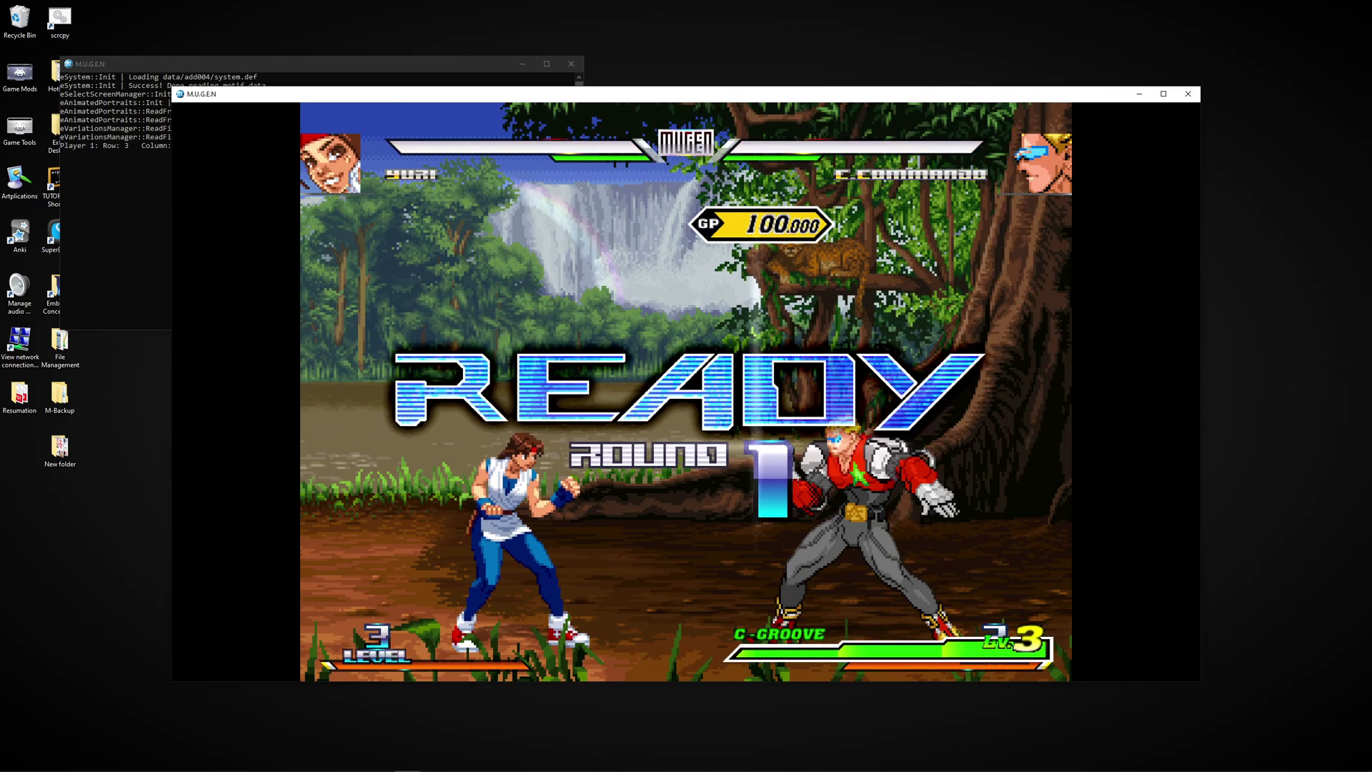
Step: Fight Captain Commando as Yuri with an air fireball, a grab, a knockdown and dashes
key(Left)
key(Left)
key(Down)
key(Right)
key(z)
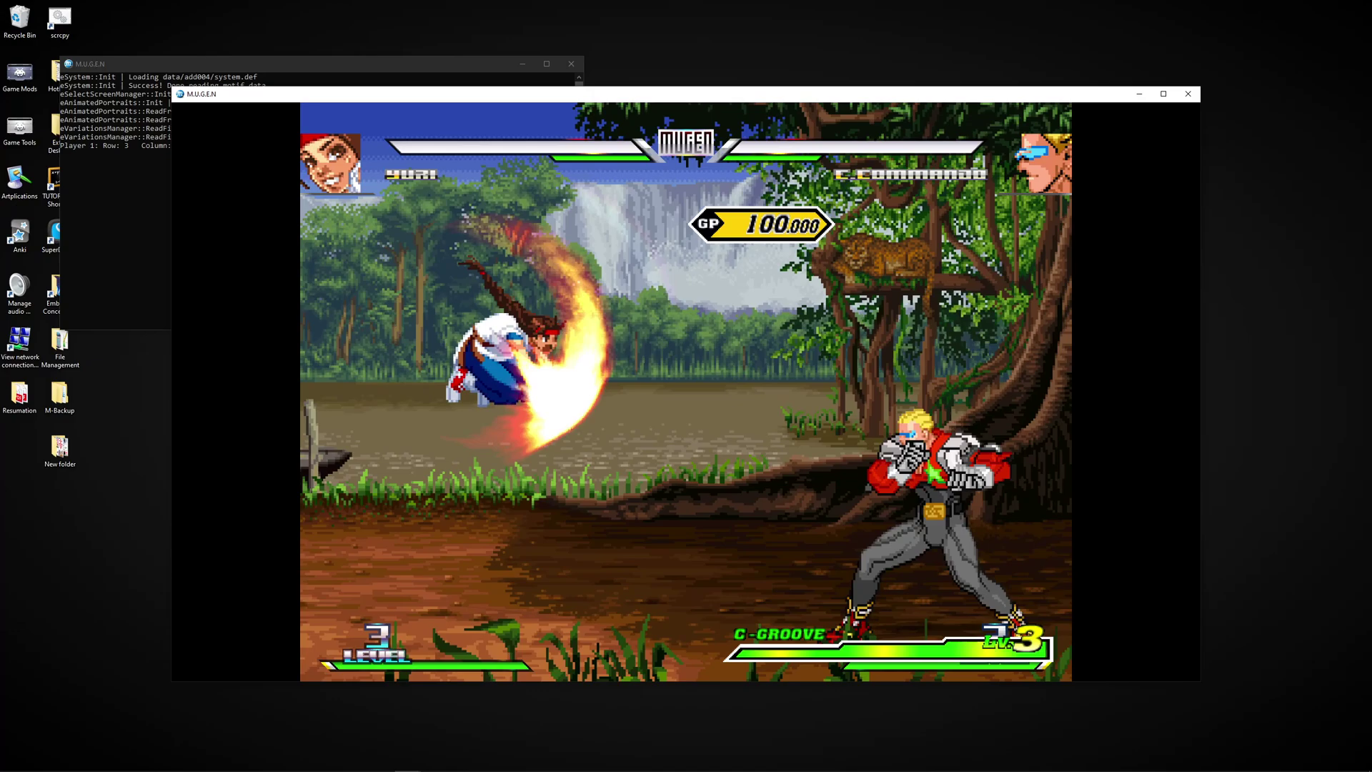
key(Right)
key(Down)
key(Left)
key(z)
key(z)
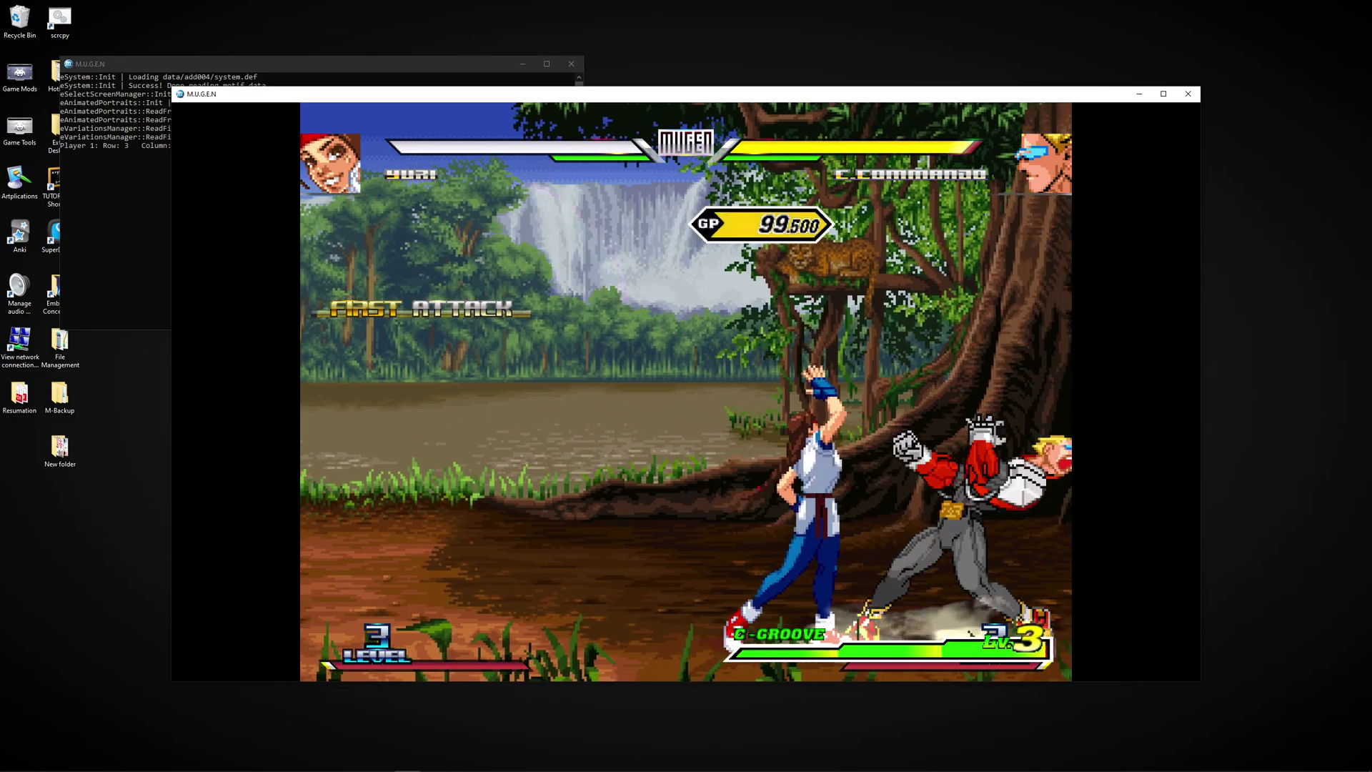
key(Down)
key(Right)
key(z)
key(Left)
key(Left)
key(Right)
key(Right)
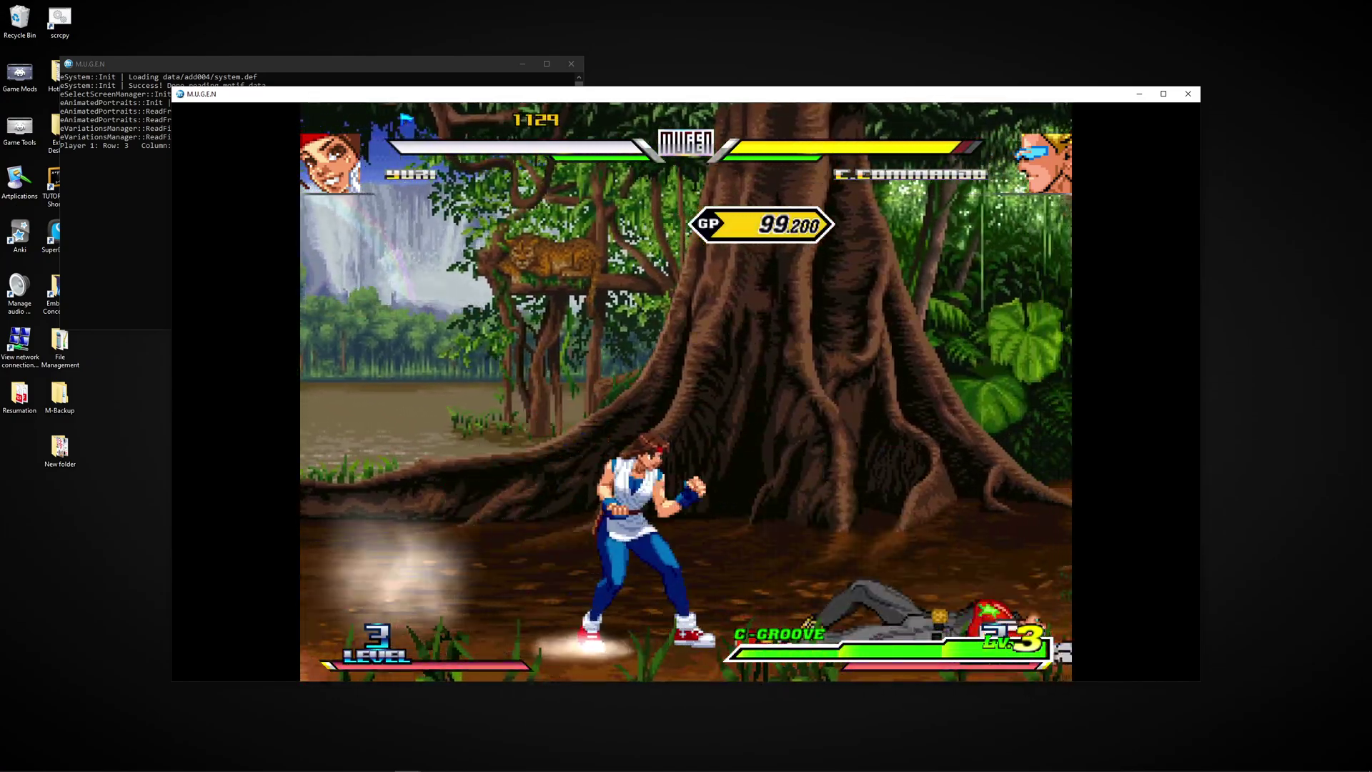
key(Left)
key(Left)
key(Right)
key(Right)
key(Right)
key(Right)
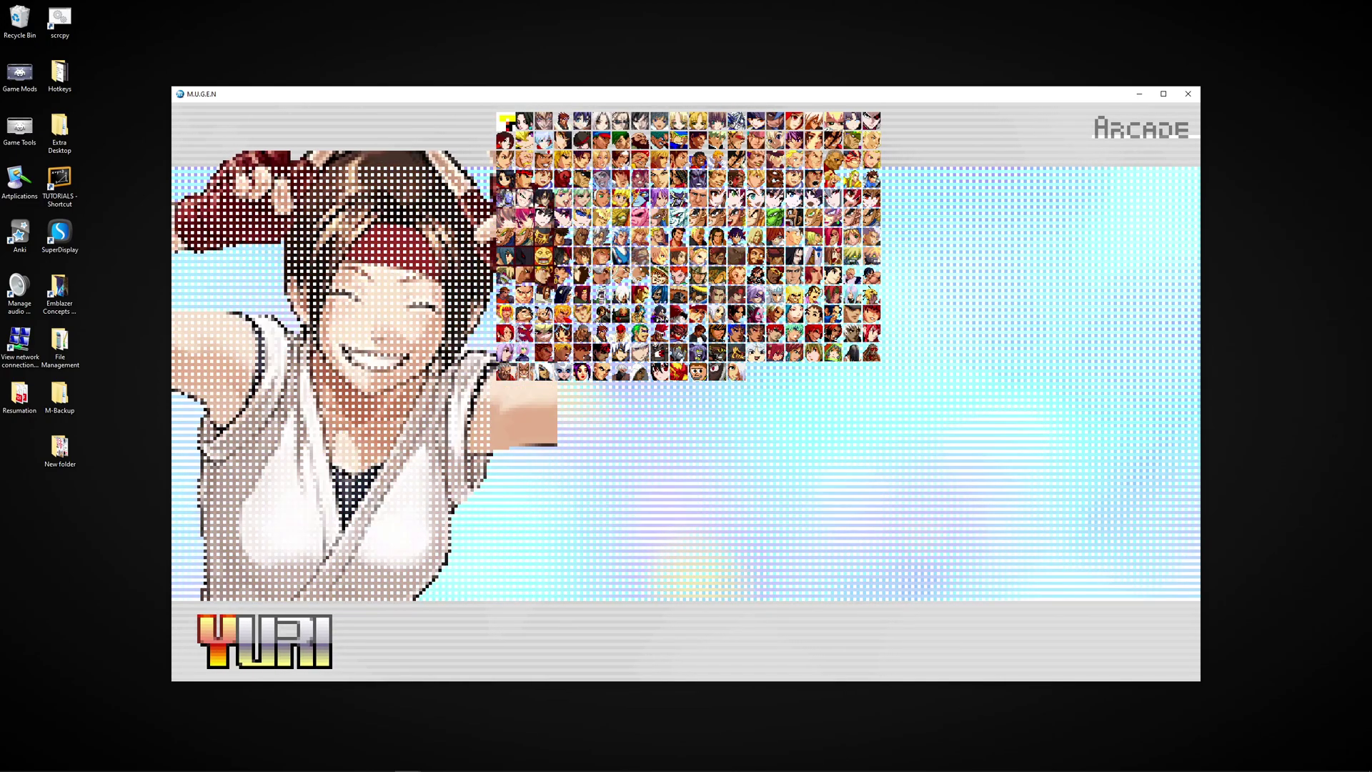
Step: Browse the select roster across both Yuris, Vega, Felicia, Morrigan, Iori, Orochi Iori and Benimaru
key(Right)
key(Left)
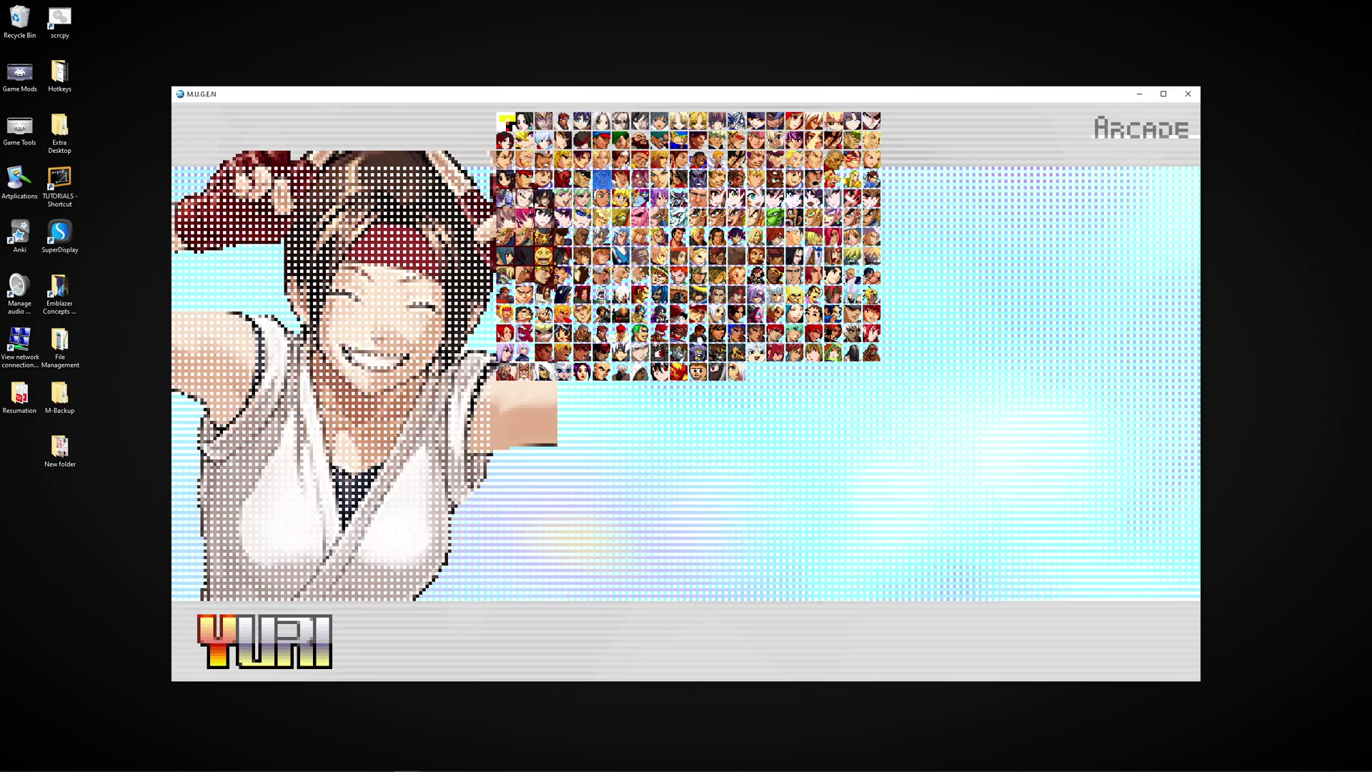
key(Left)
key(Right)
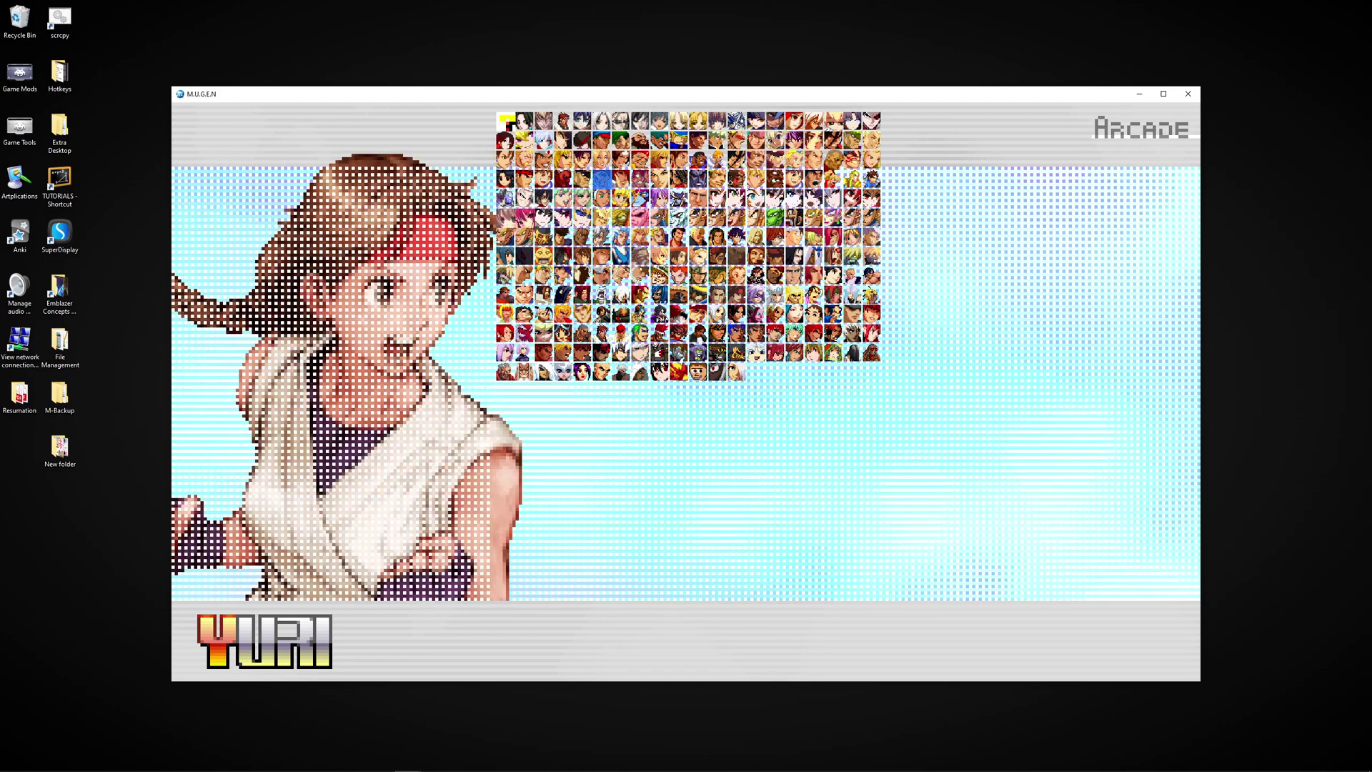
key(Right)
key(Down)
key(Left)
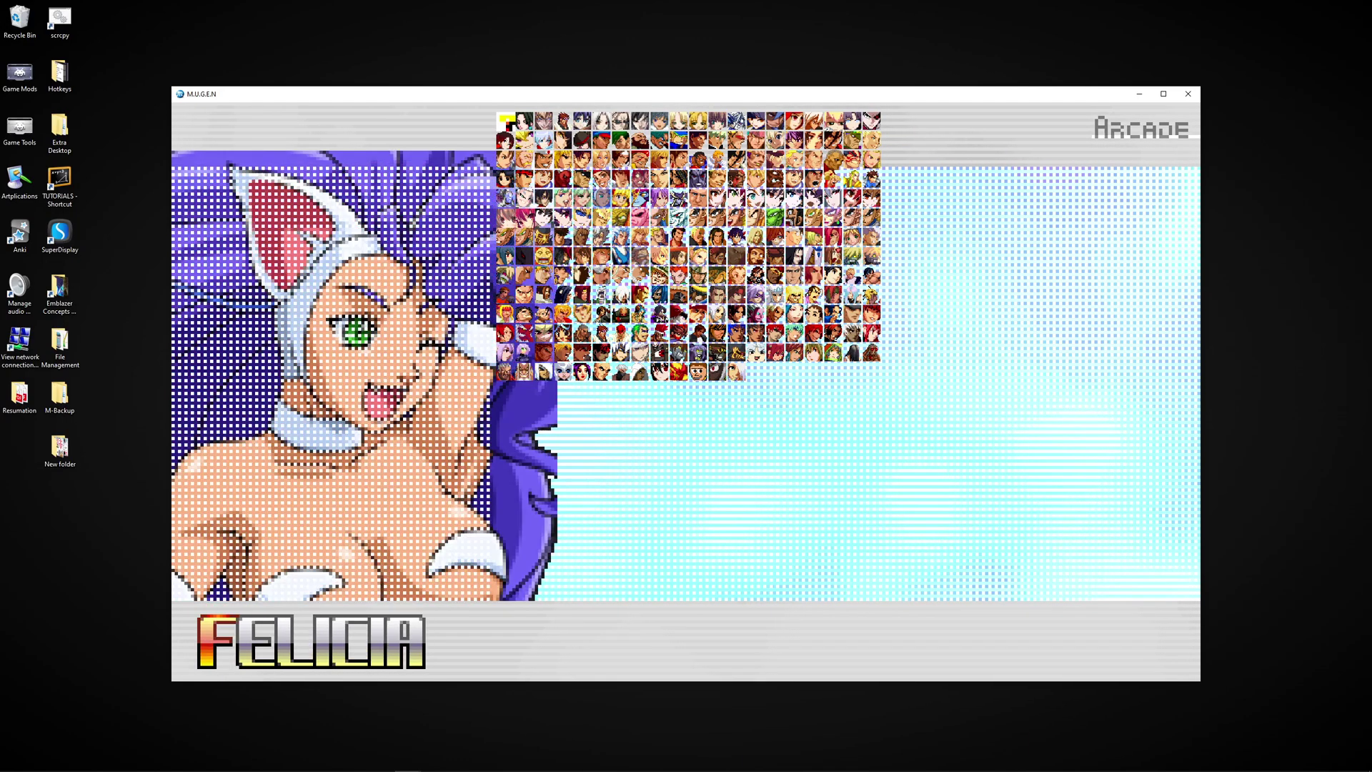
key(Left)
key(Up)
key(Right)
key(Right)
key(Right)
key(Right)
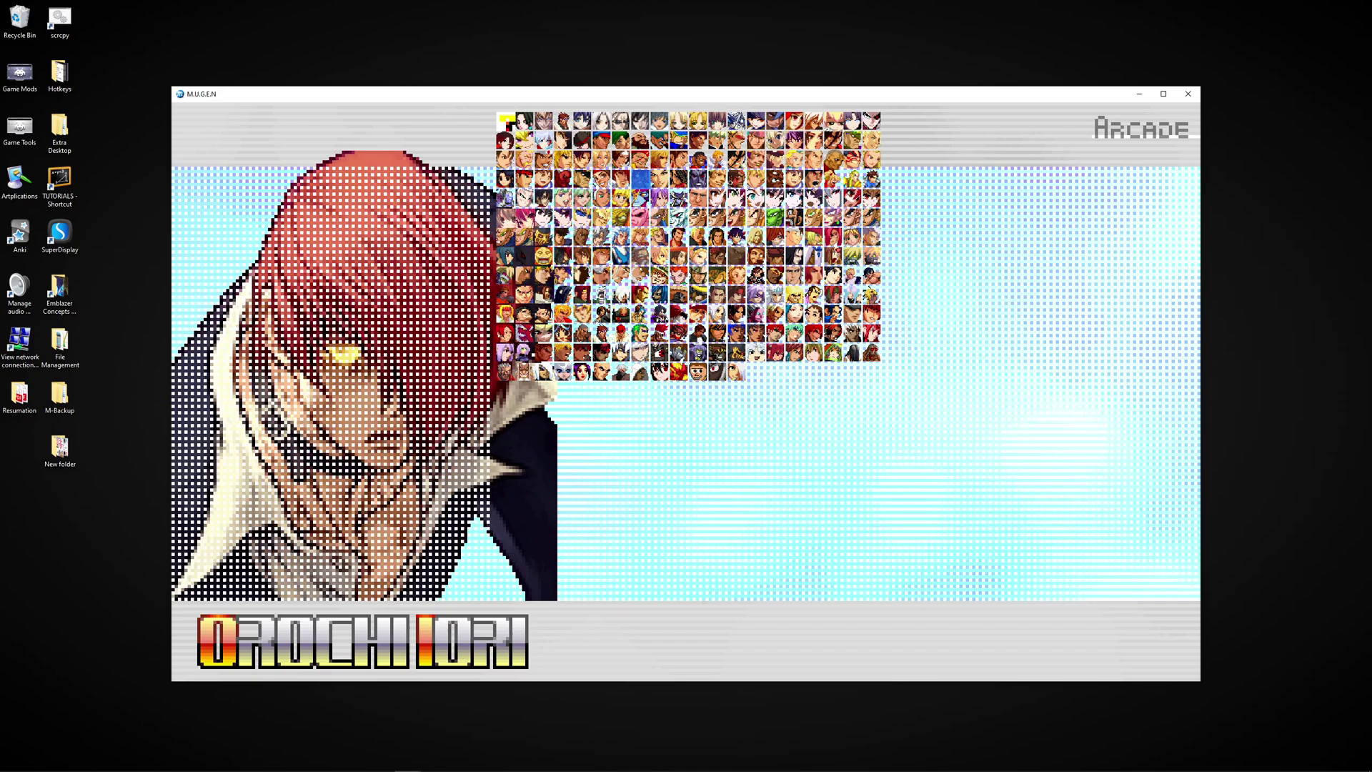
key(Left)
key(Left)
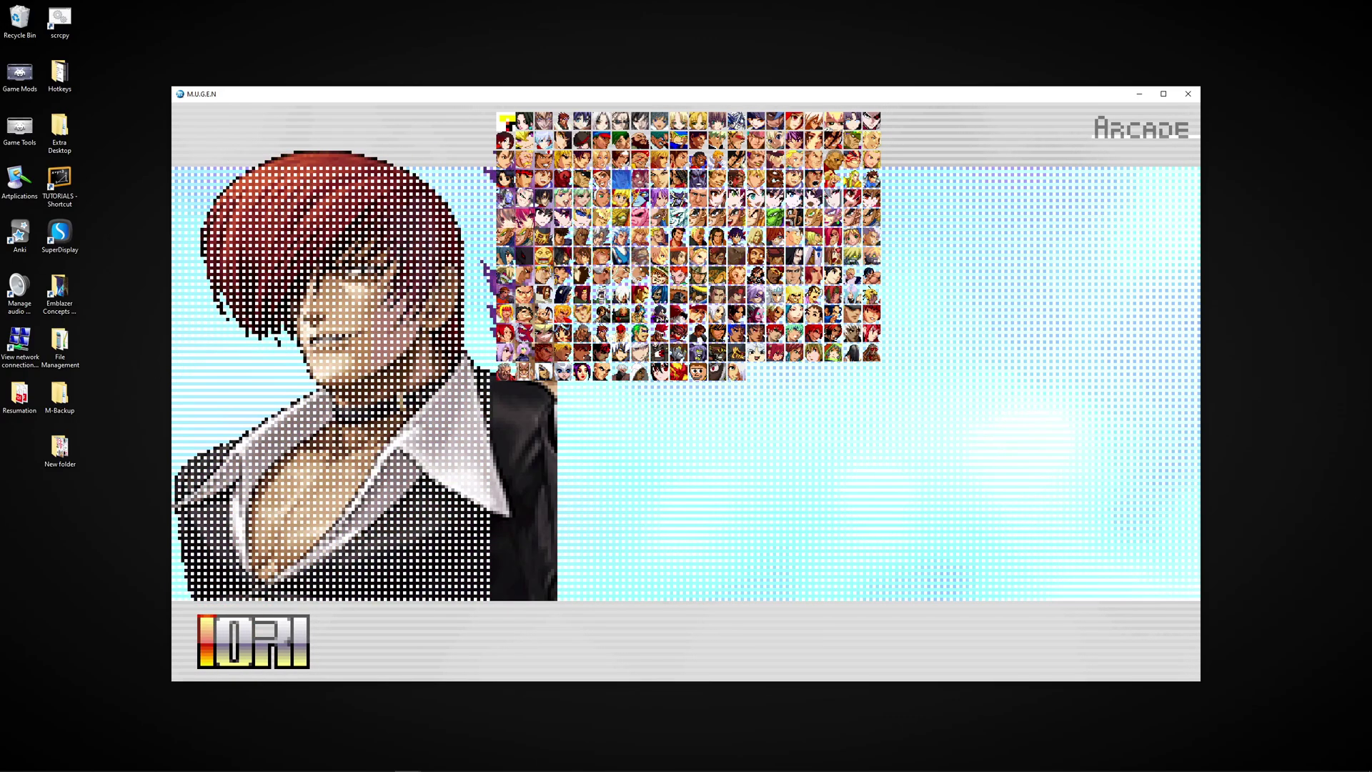
key(Right)
key(Right)
key(Left)
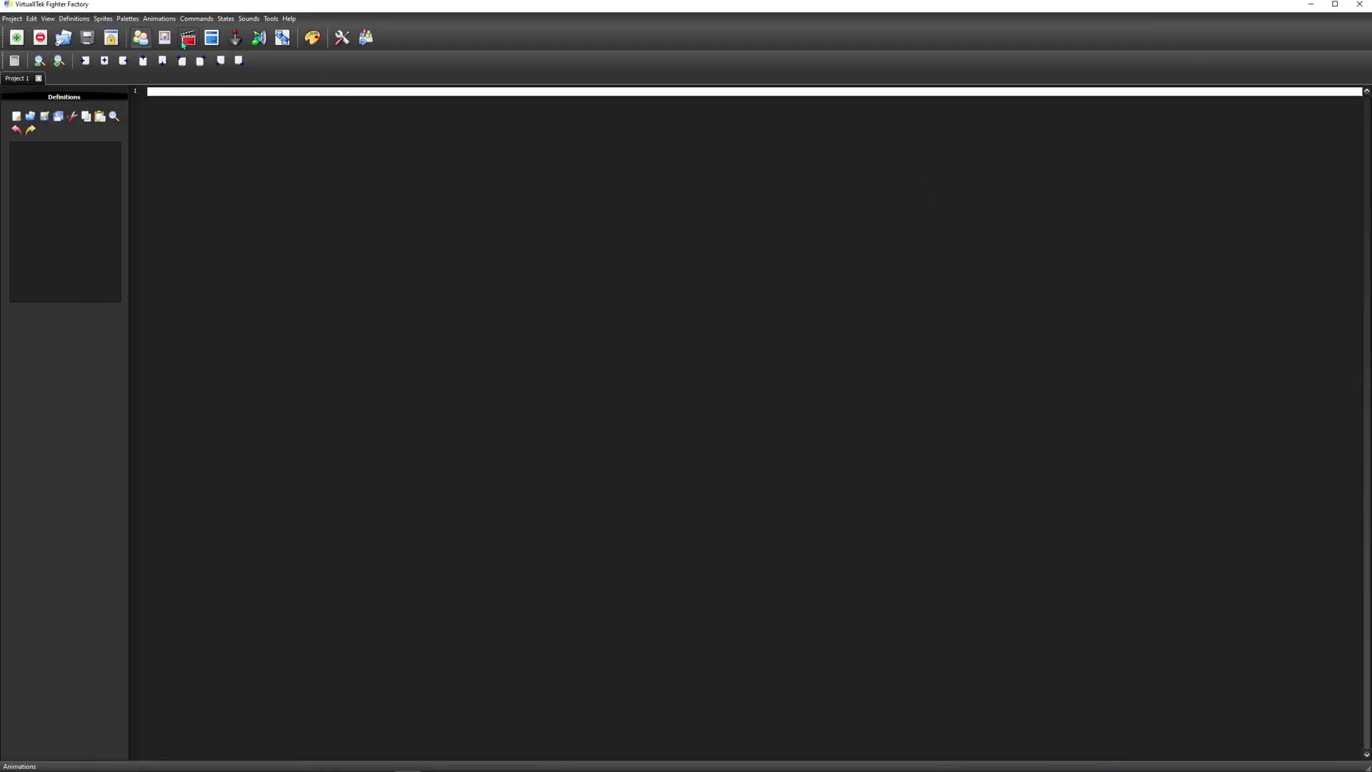
Step: Load data\mm2\system.snd into Fighter Factory's sound editor
click(249, 18)
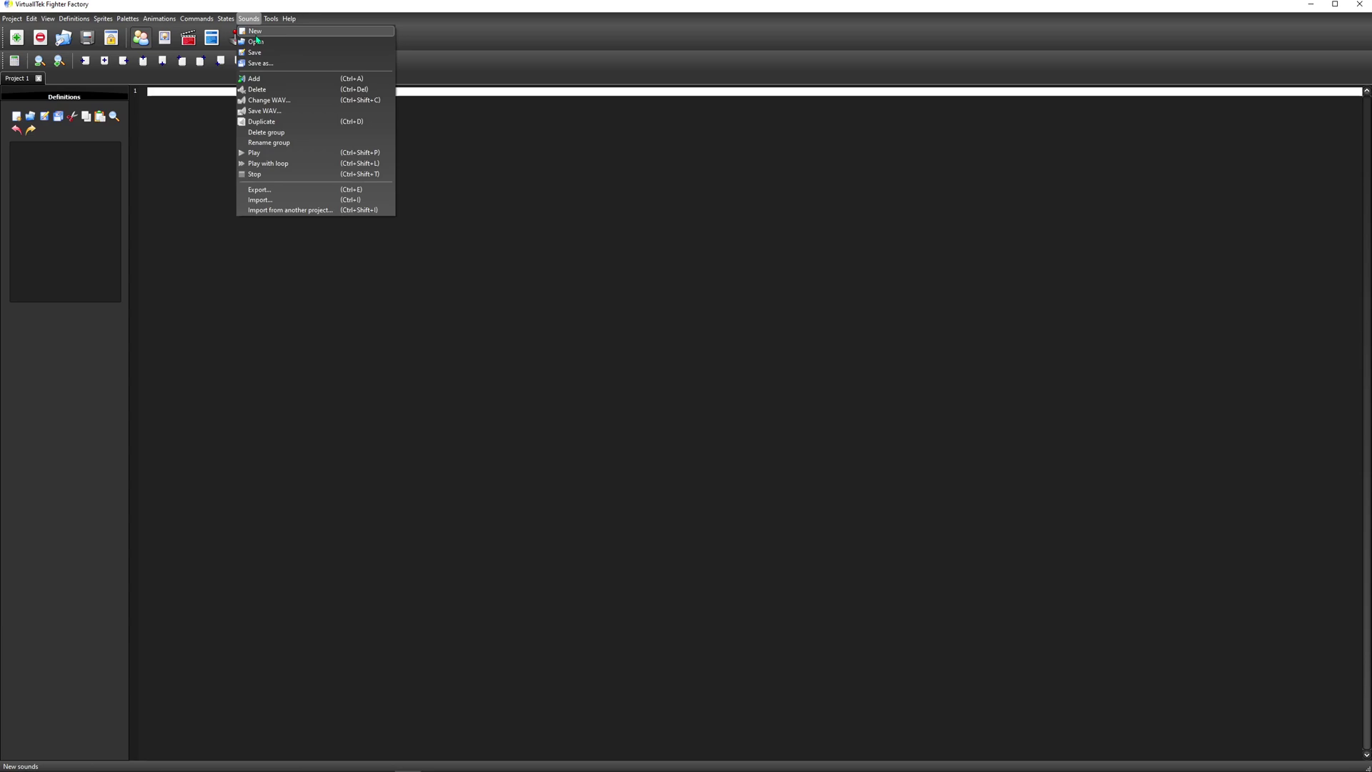
click(261, 39)
click(573, 154)
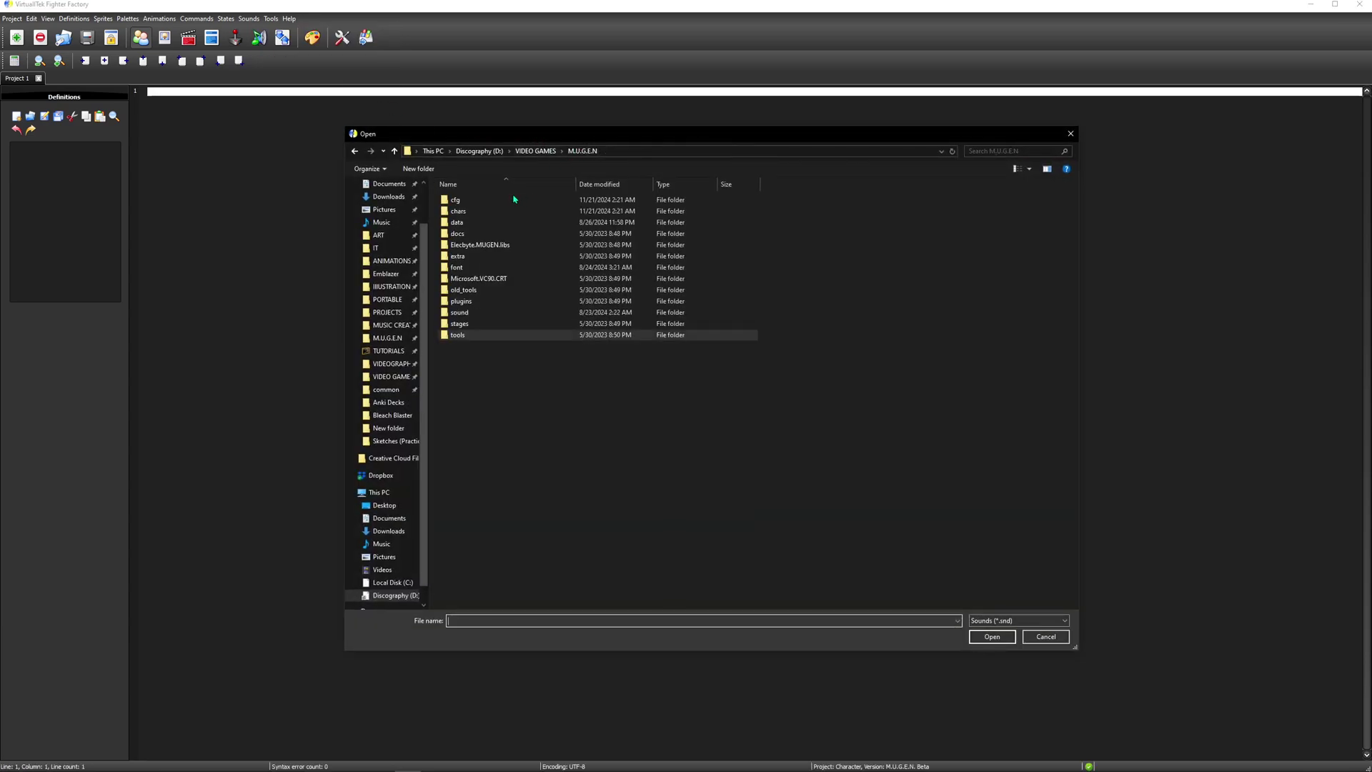
double_click(462, 222)
double_click(461, 234)
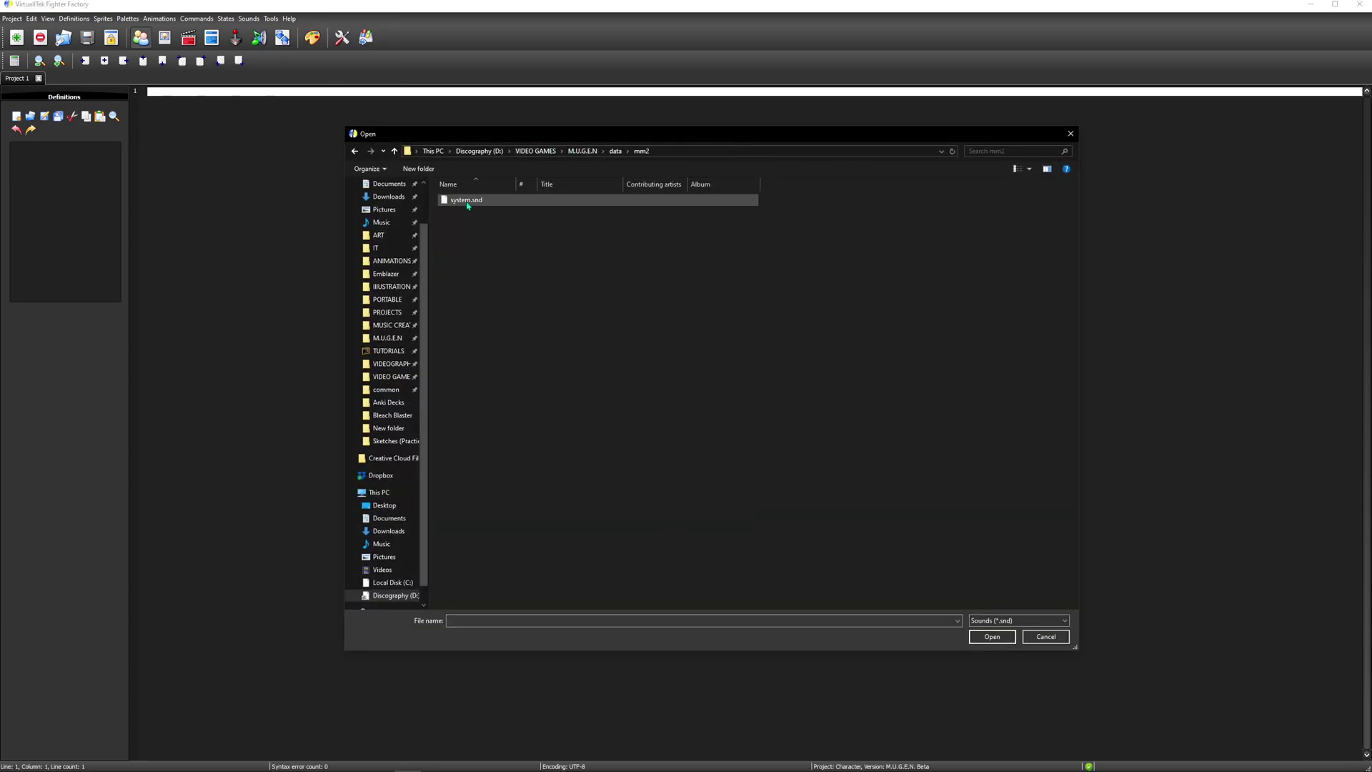
double_click(465, 200)
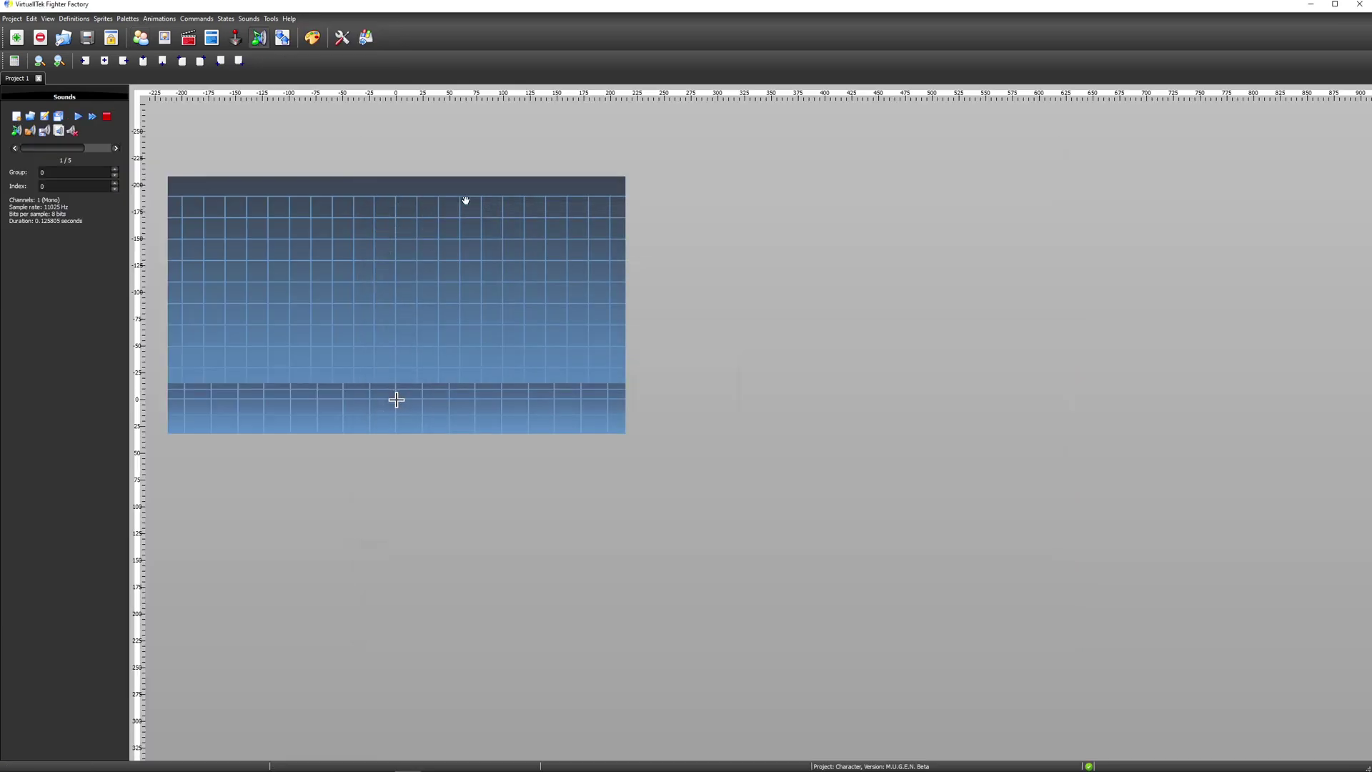
Step: Step to the fourth sound in the set and duplicate it
click(116, 148)
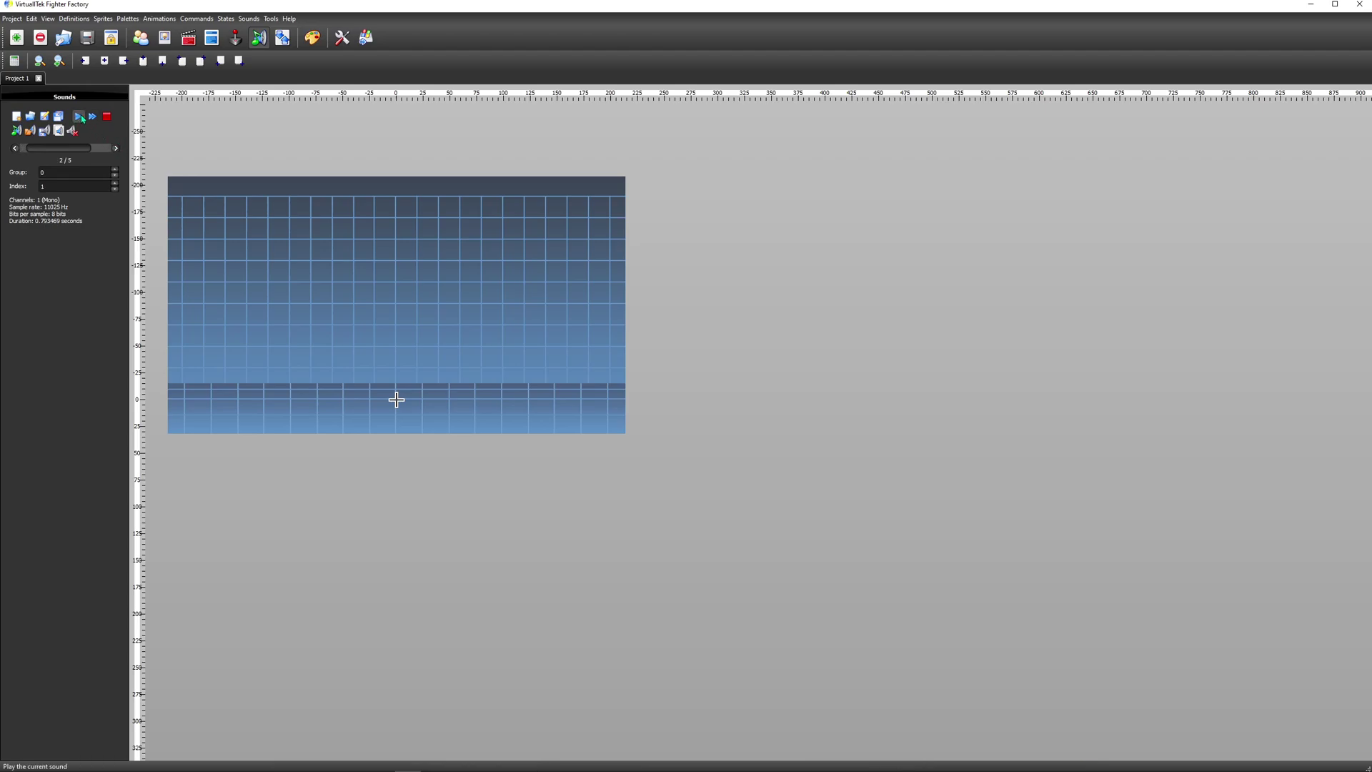
click(116, 147)
click(116, 148)
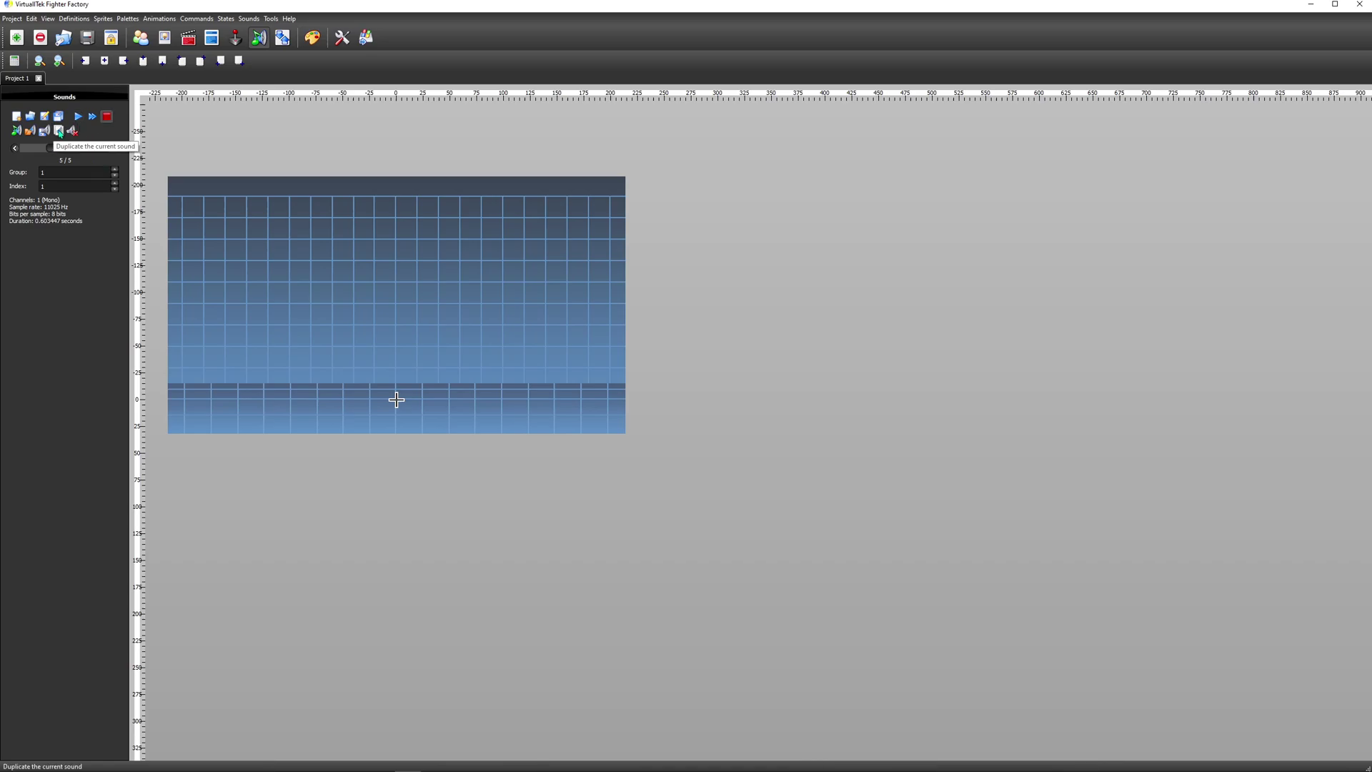
click(59, 131)
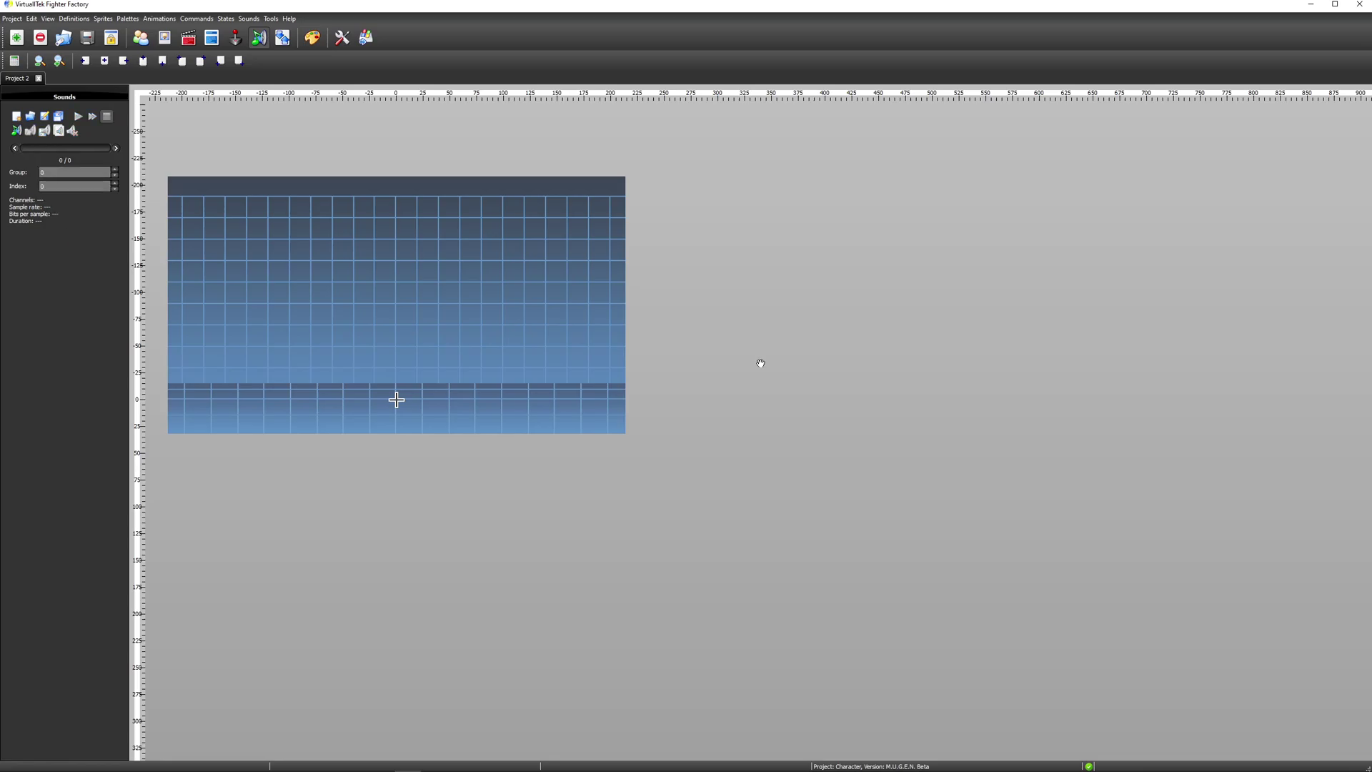
Step: Start a new empty project and copy the coruscation_675 folder path from Explorer
key(alt+Tab)
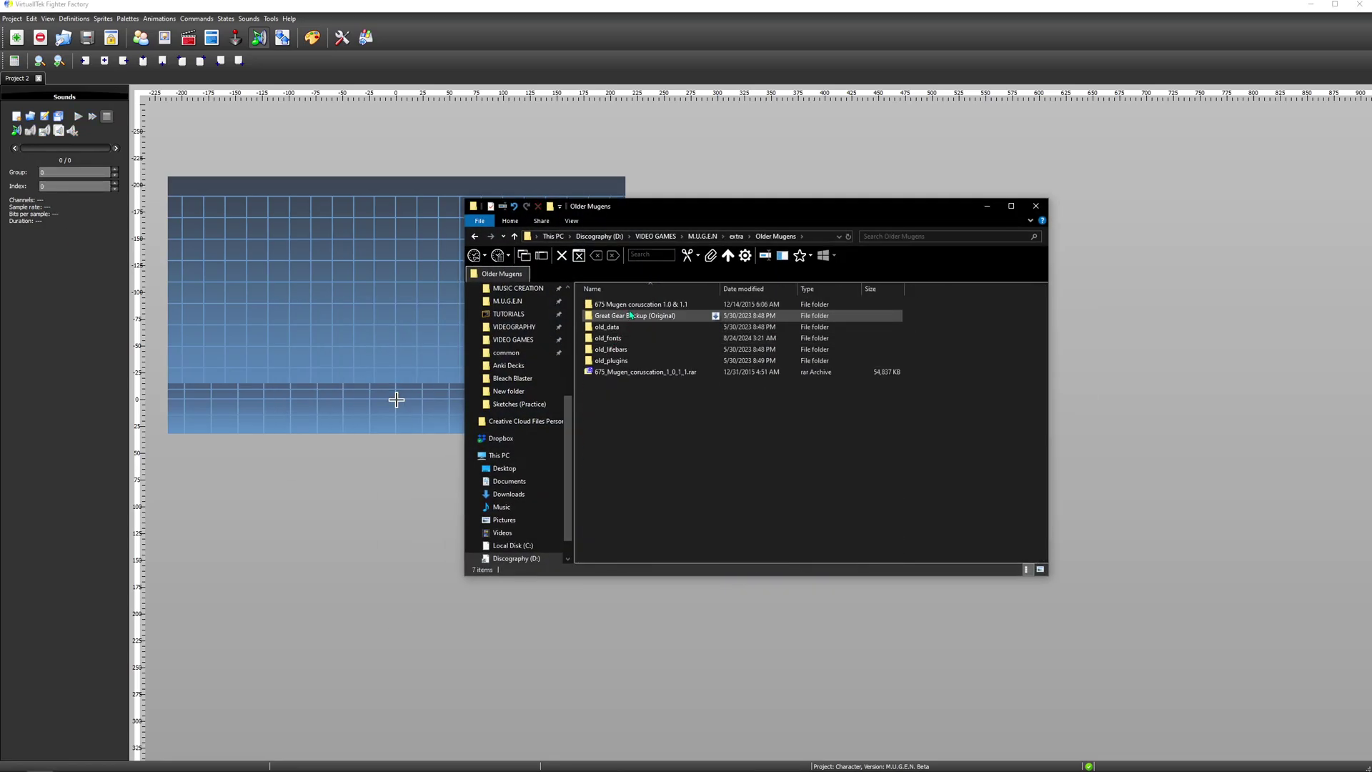
double_click(629, 304)
double_click(629, 316)
double_click(628, 315)
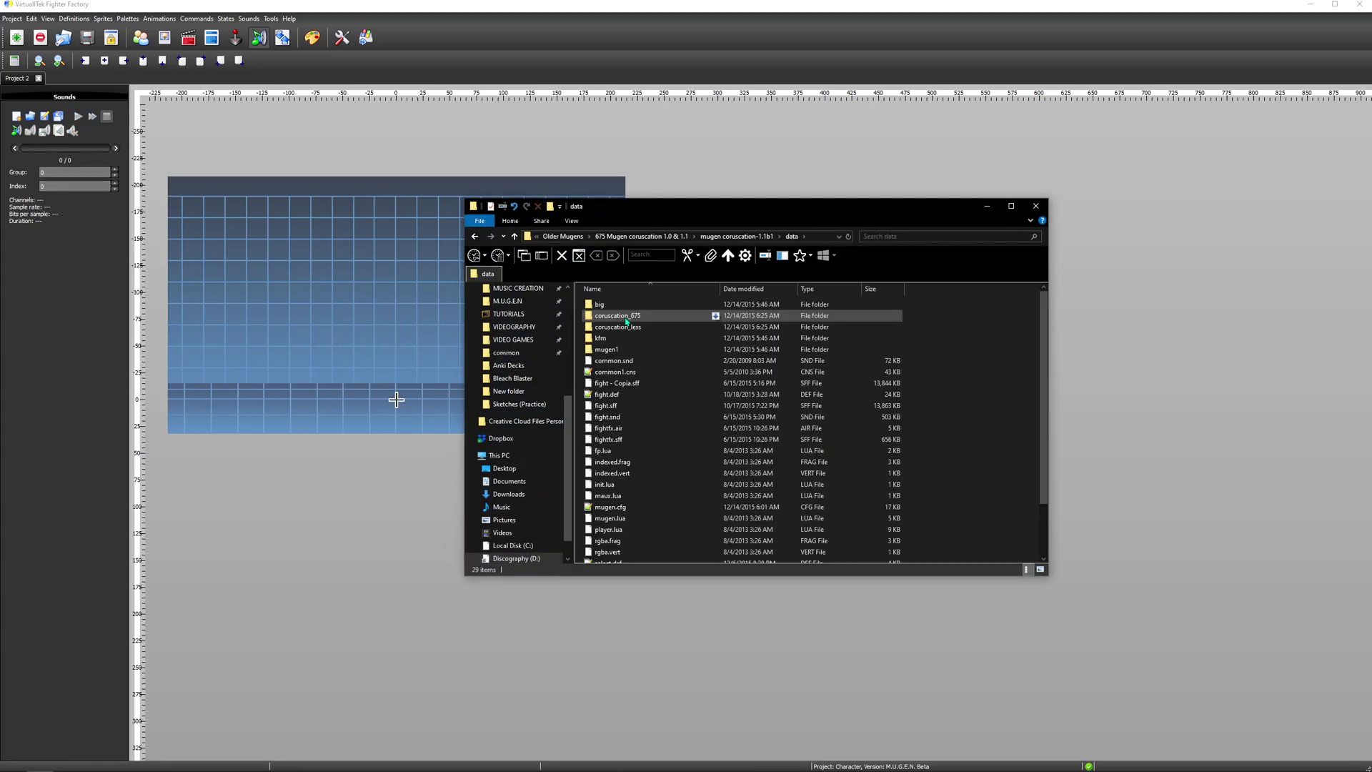
double_click(618, 316)
click(672, 237)
right_click(672, 237)
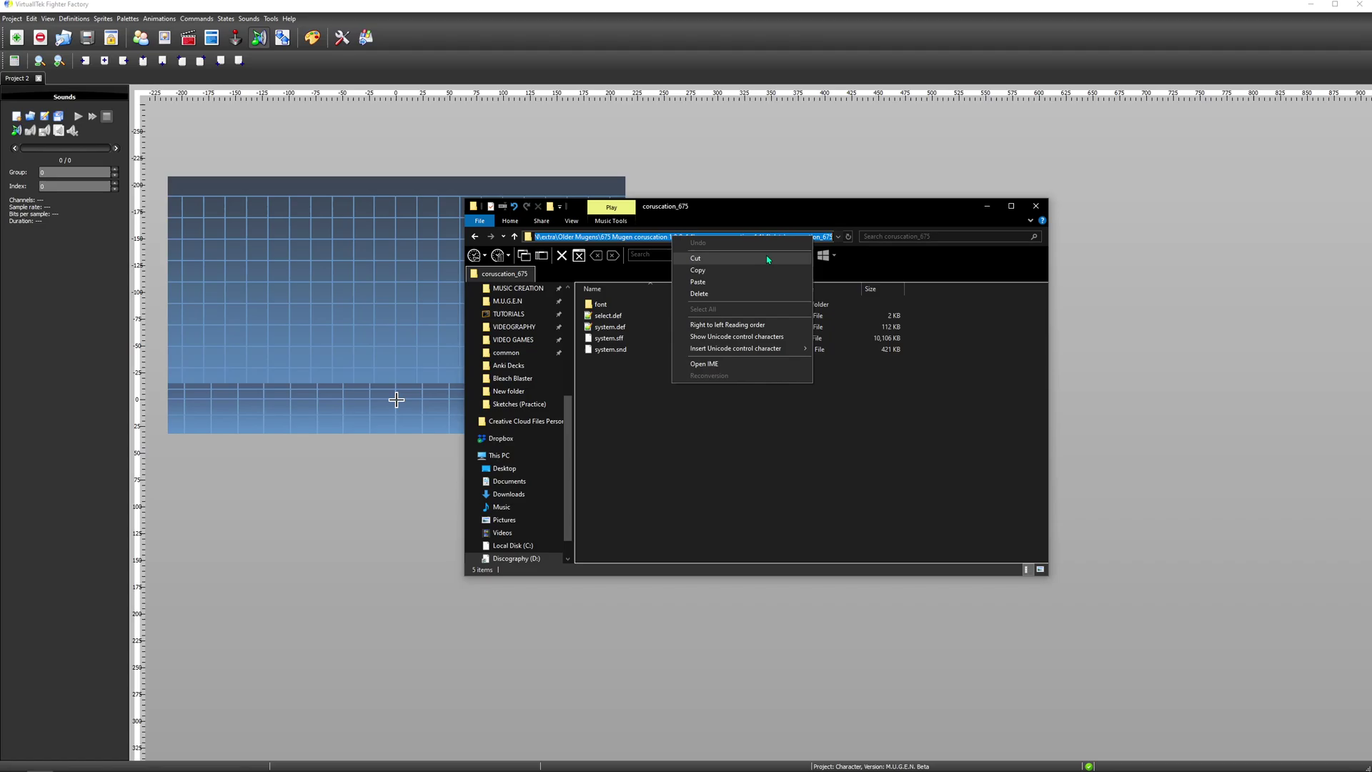
click(756, 270)
click(249, 19)
Step: Load the system sound file from the pasted coruscation_675 folder
click(262, 42)
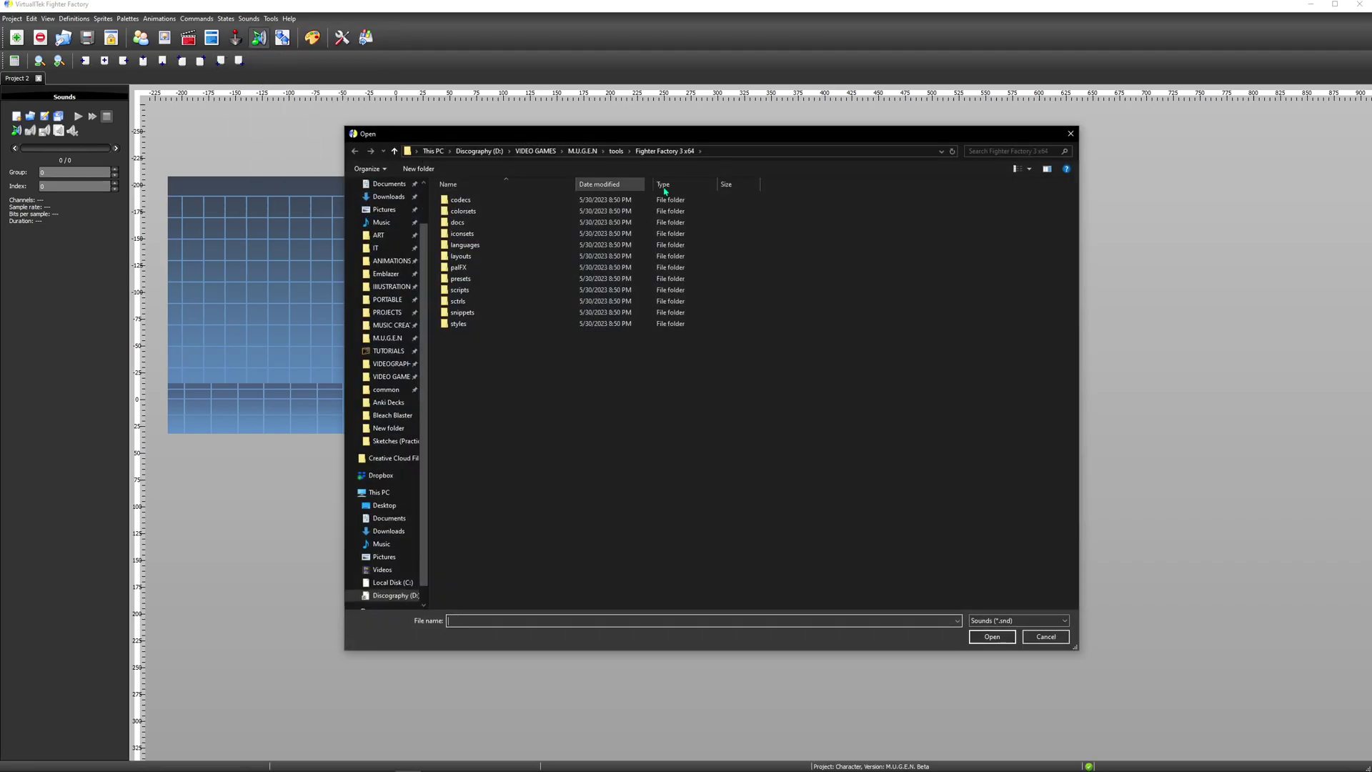
click(727, 152)
key(ctrl+v)
key(Return)
double_click(459, 212)
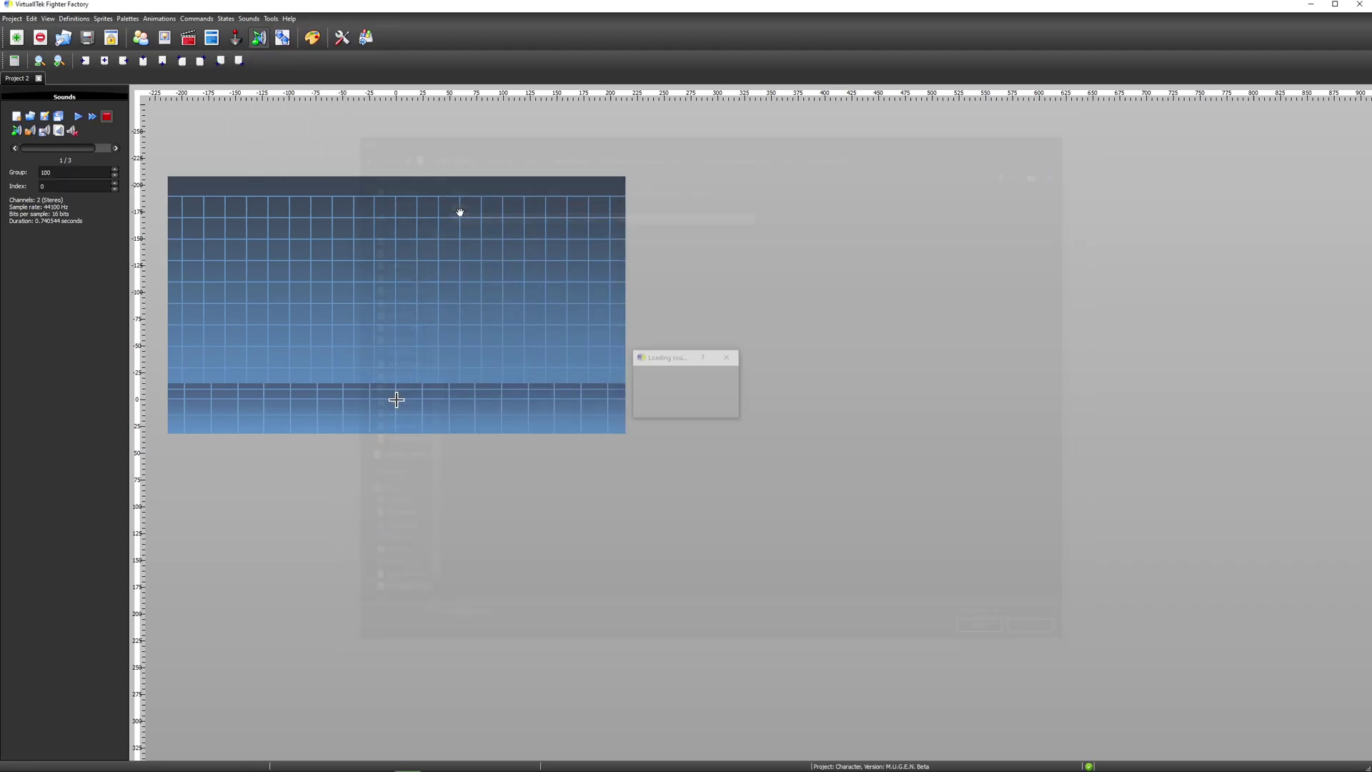
Step: Preview the sounds, then export group 100 as 'coruscation sounds' WAV files to the Desktop
click(78, 117)
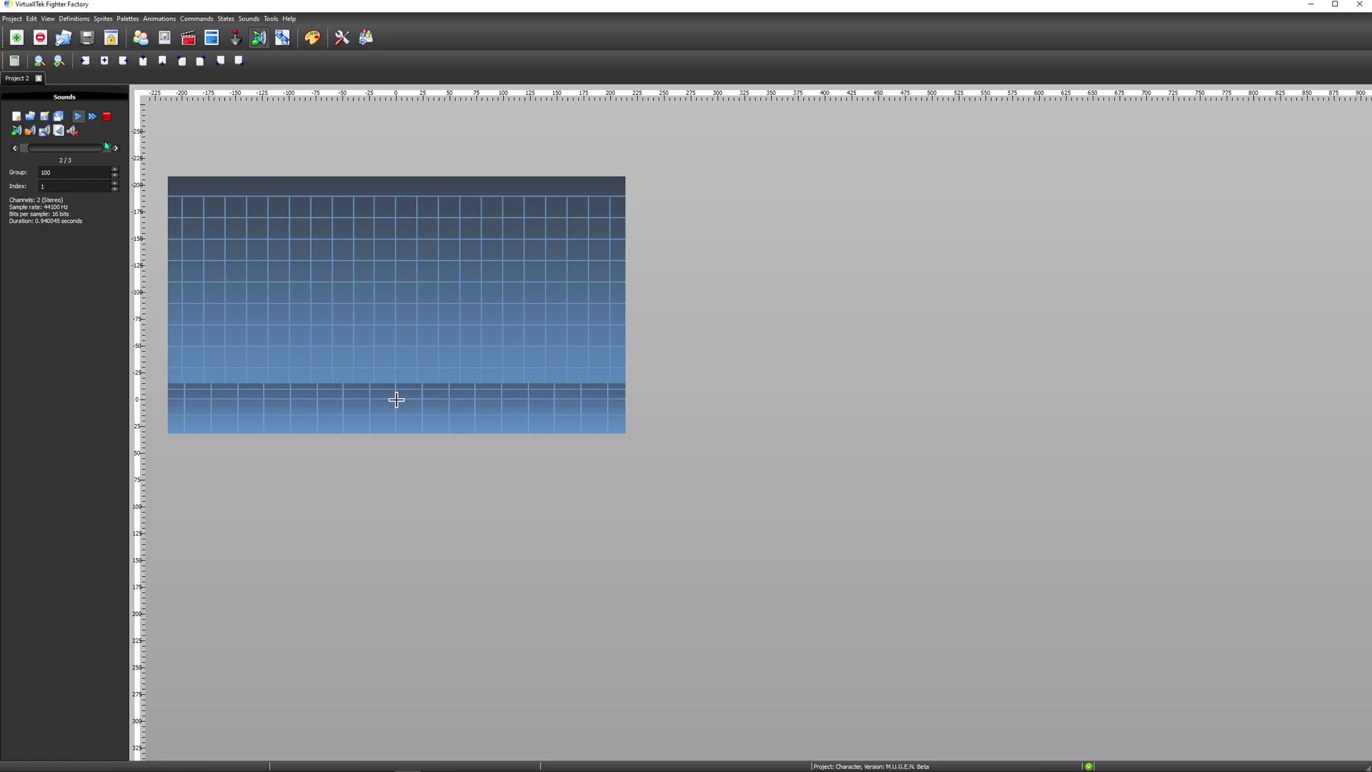
click(115, 148)
click(78, 117)
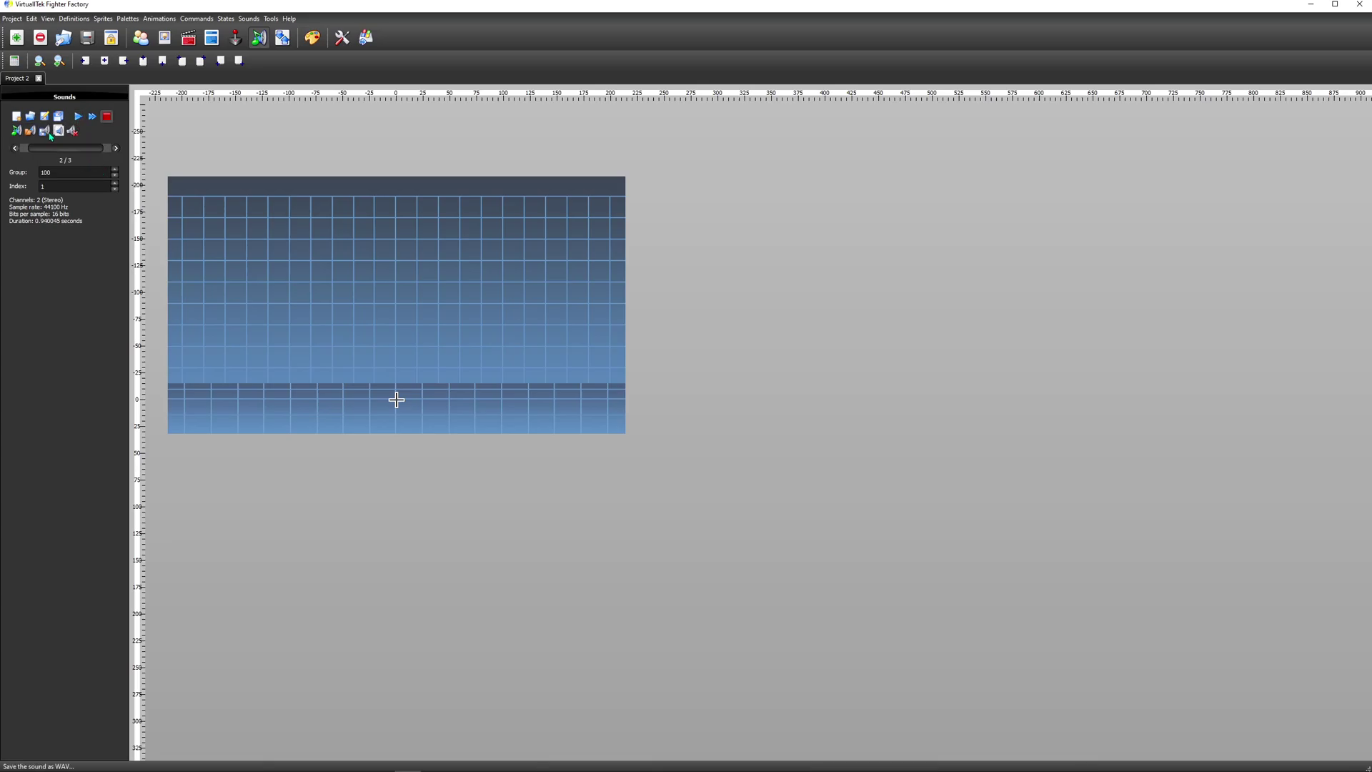
click(56, 134)
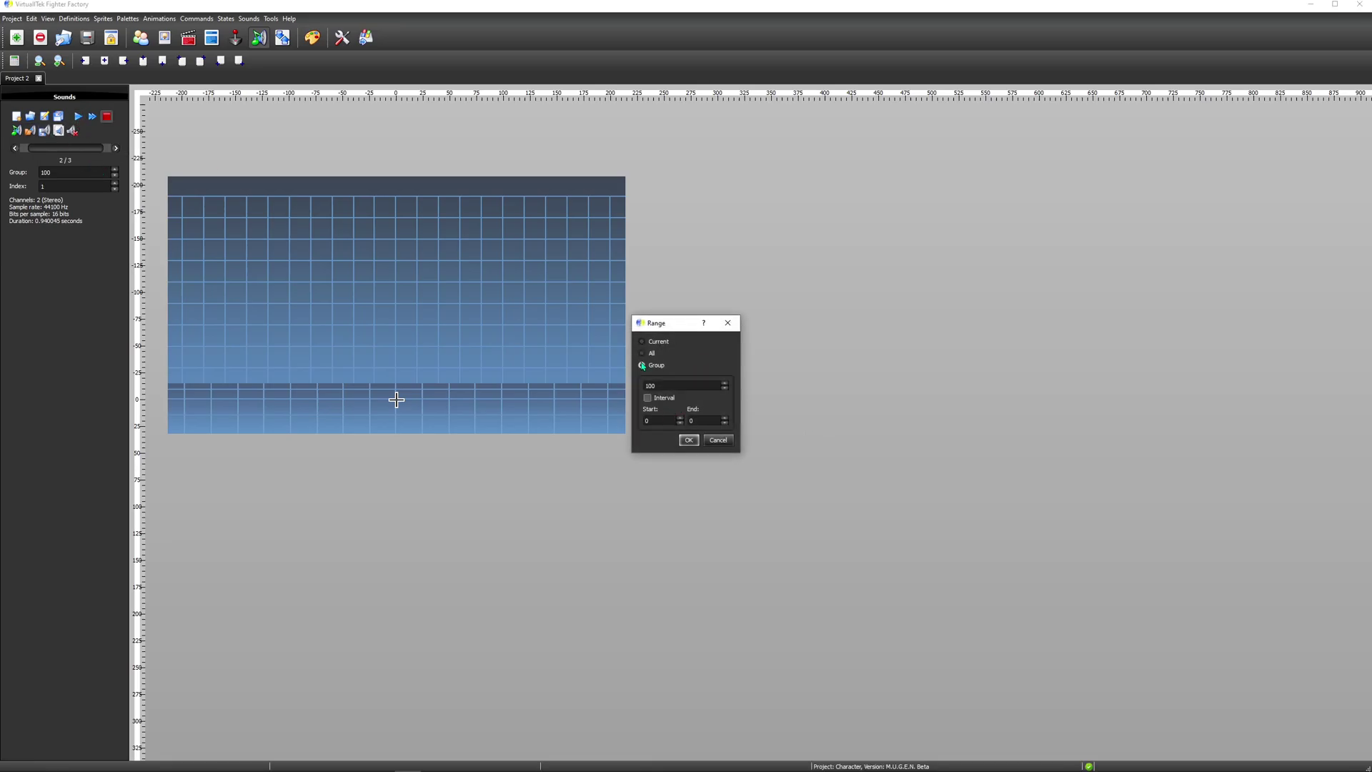
click(689, 441)
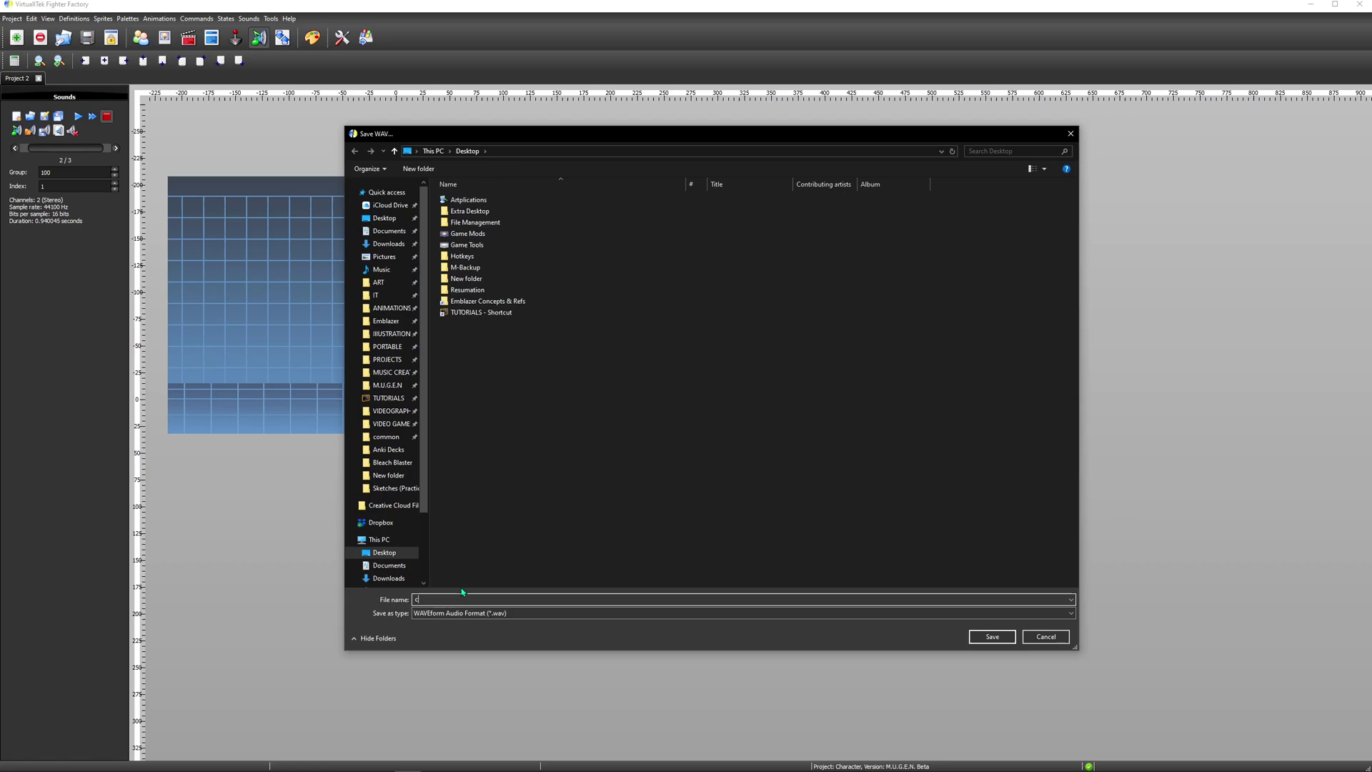
click(992, 636)
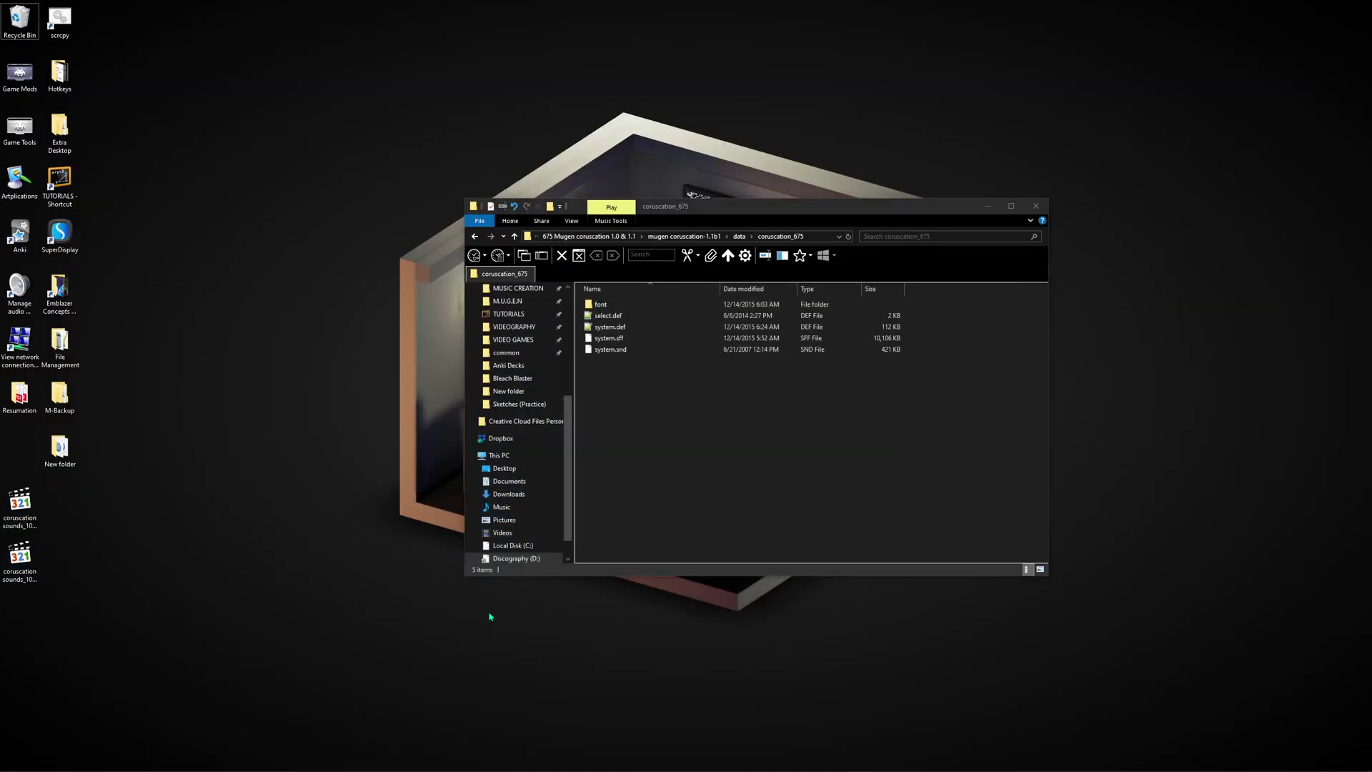
key(alt+Tab)
key(alt+Tab)
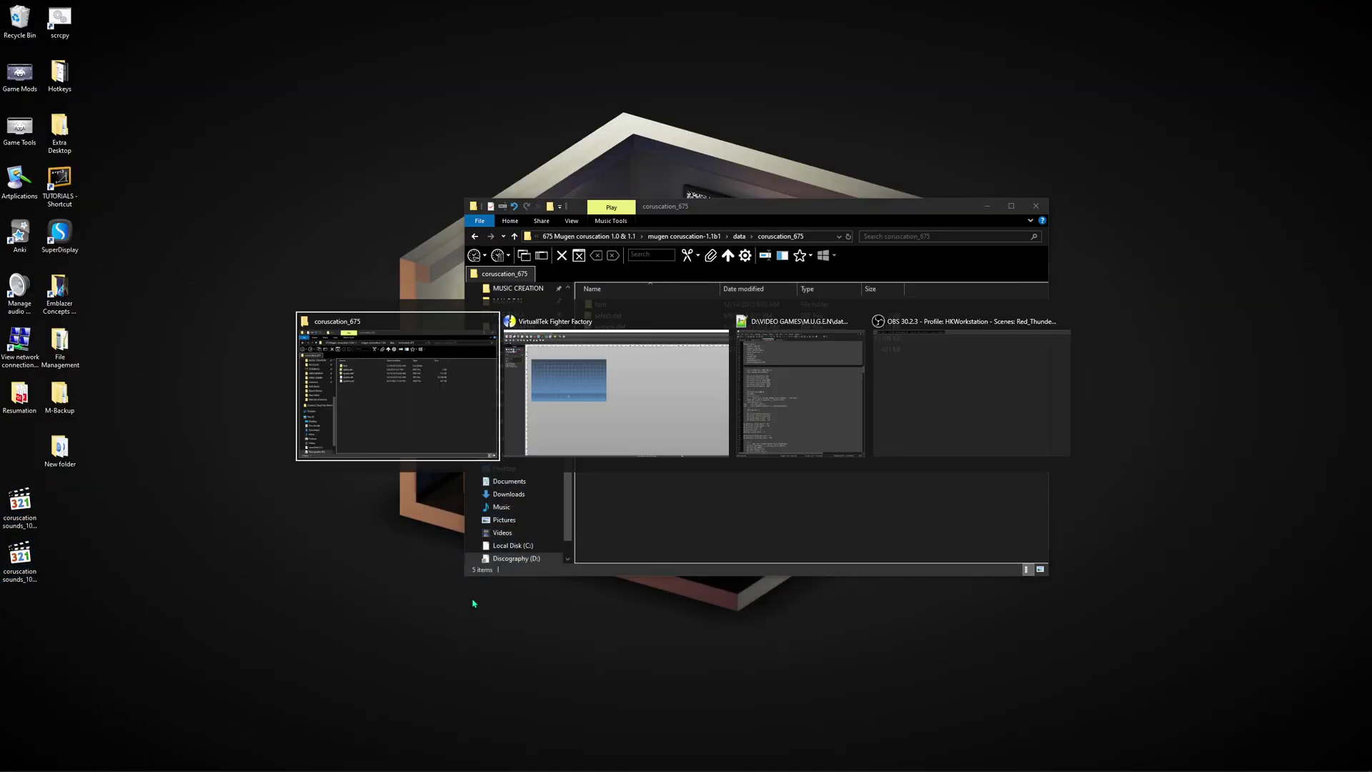
Step: Load the game's data\mm2\system.snd sound file
click(249, 20)
click(258, 44)
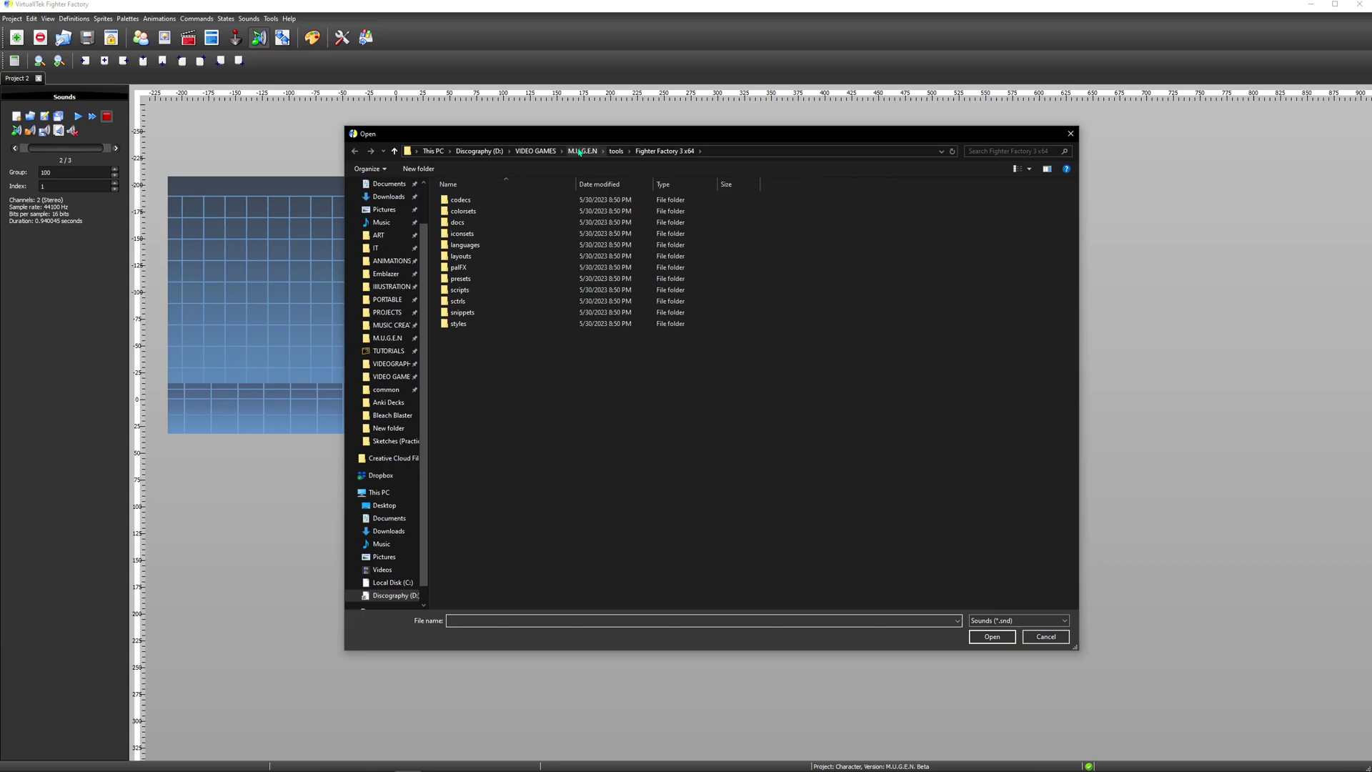
click(583, 150)
double_click(460, 223)
double_click(464, 234)
double_click(468, 202)
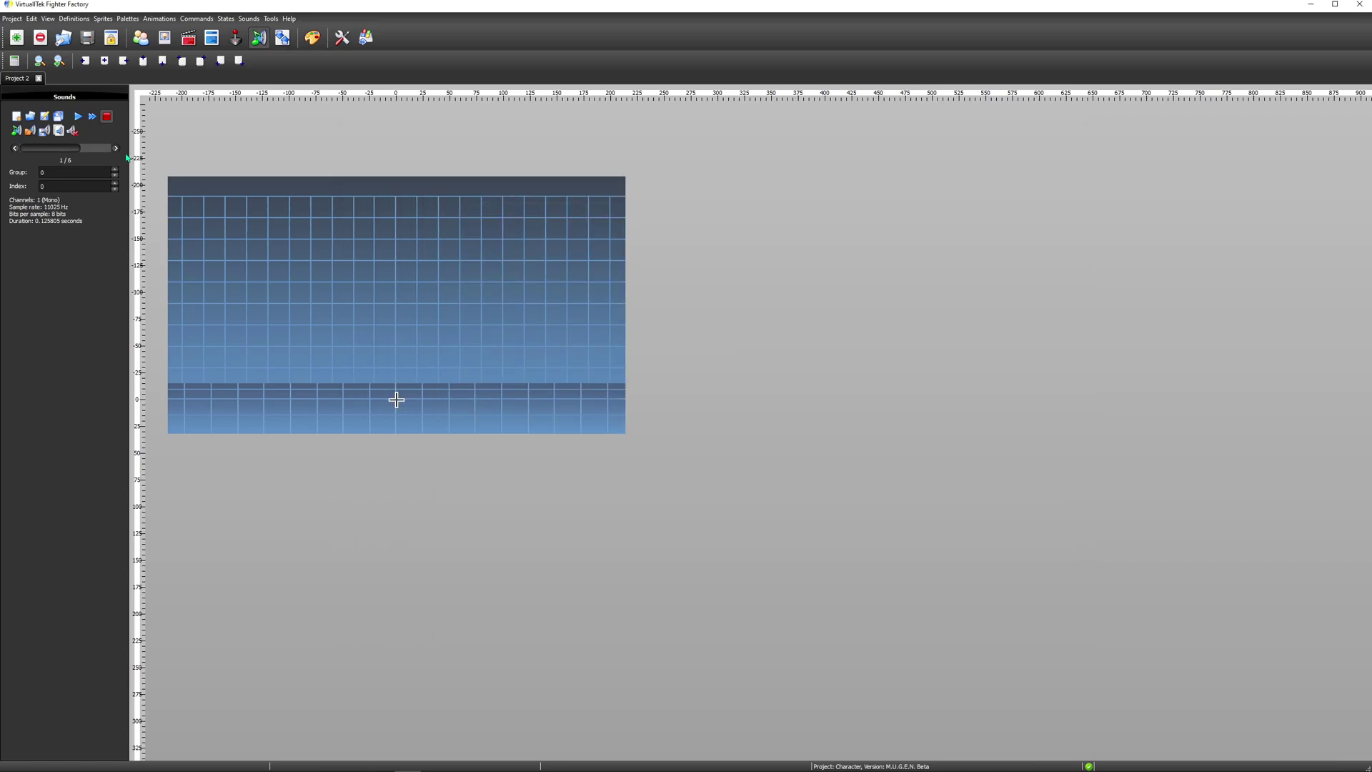
Step: Add both coruscation WAV clips to the sound set as group 2
click(117, 150)
click(16, 131)
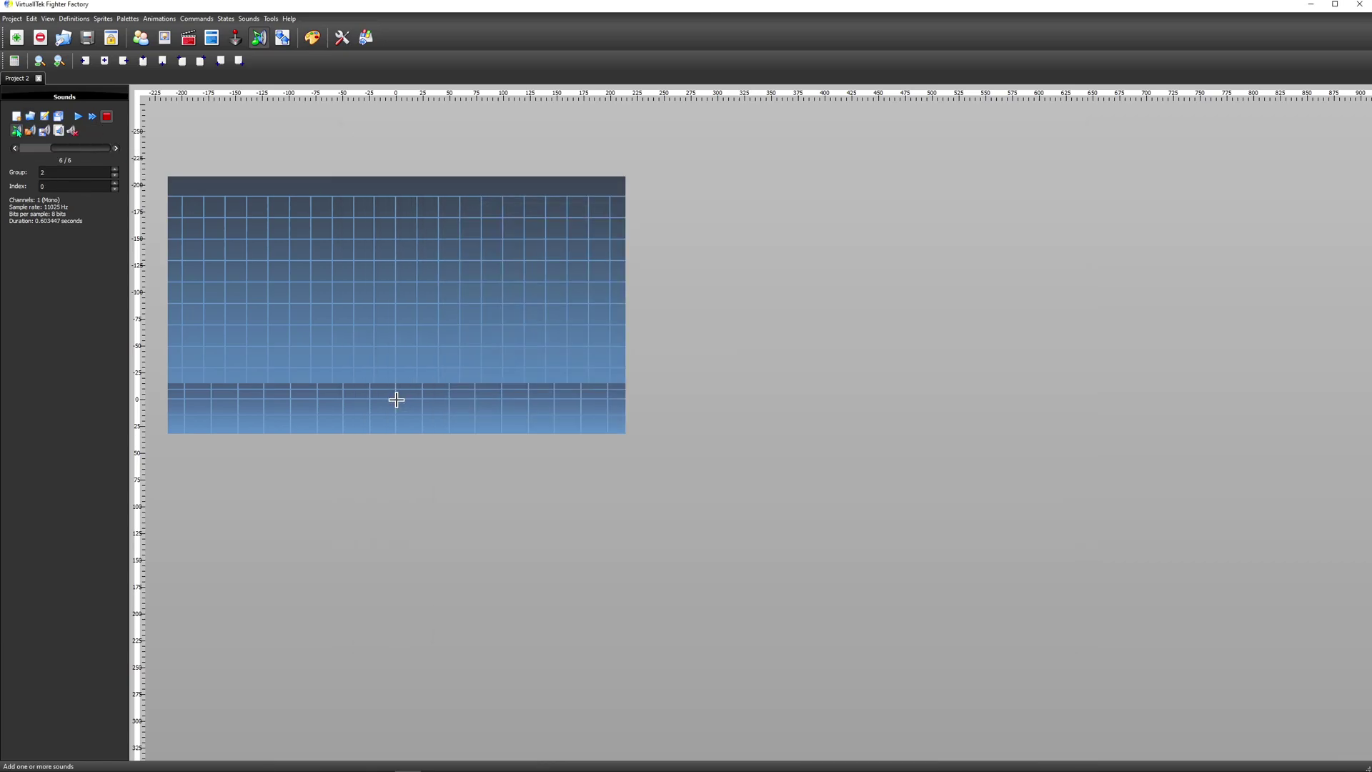
click(530, 302)
shift+click(530, 312)
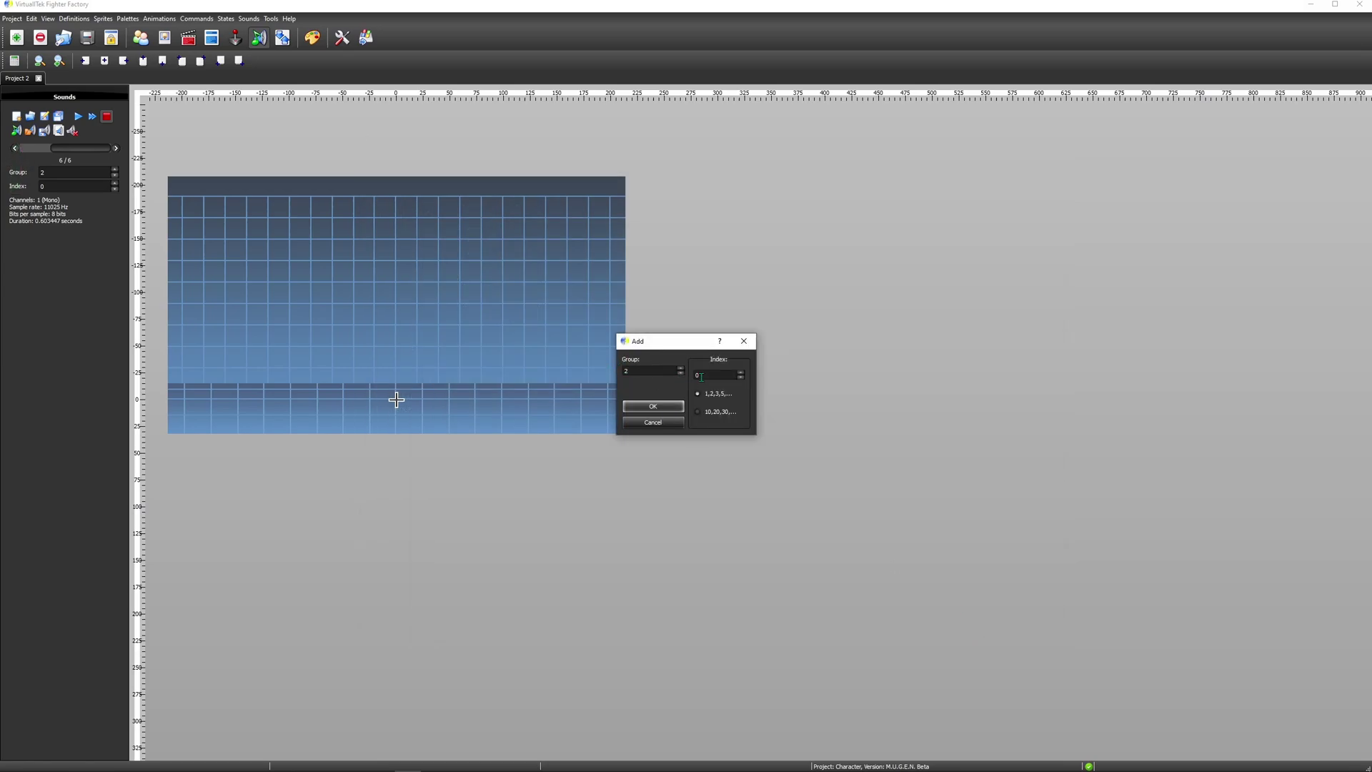
click(668, 405)
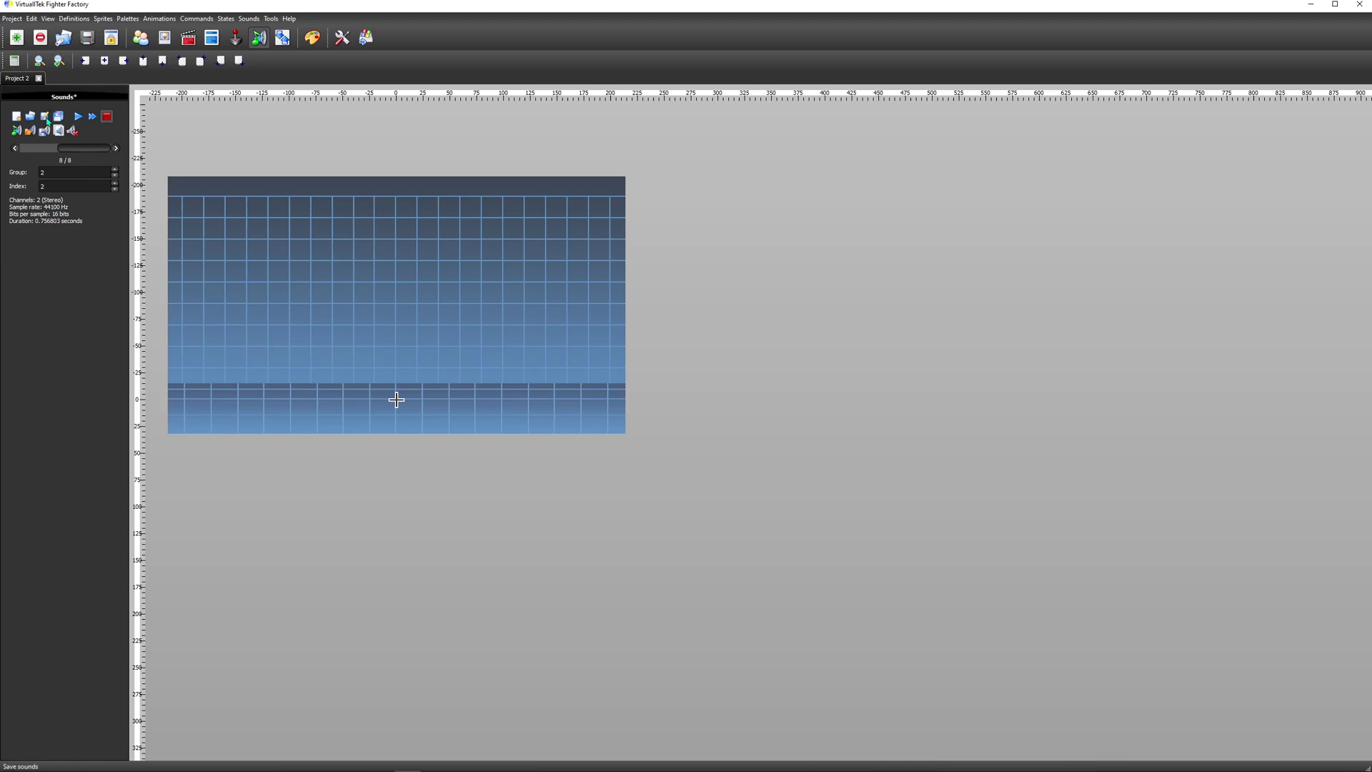
Step: Find bRandomStageConfirmSounds in mugenhook.ini and change it from false to true
key(alt+Tab)
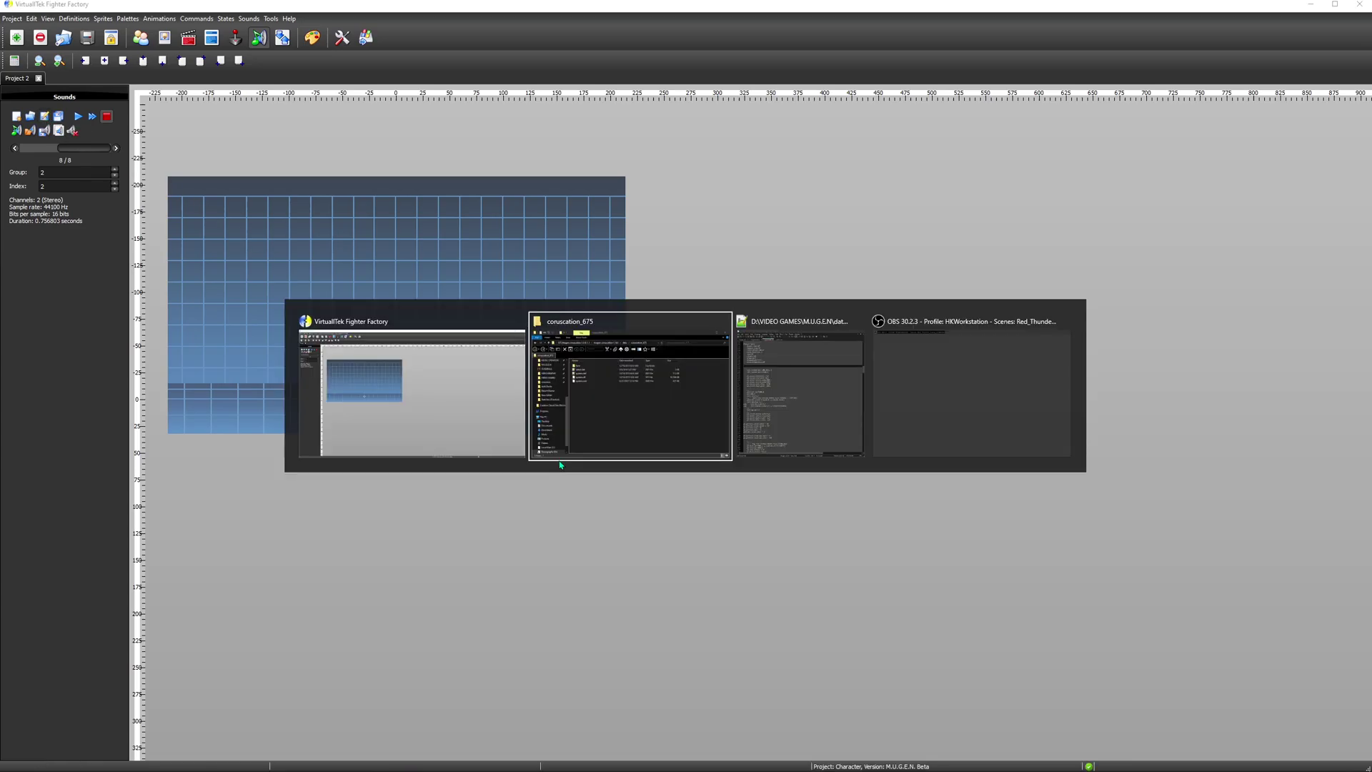
key(ctrl+f)
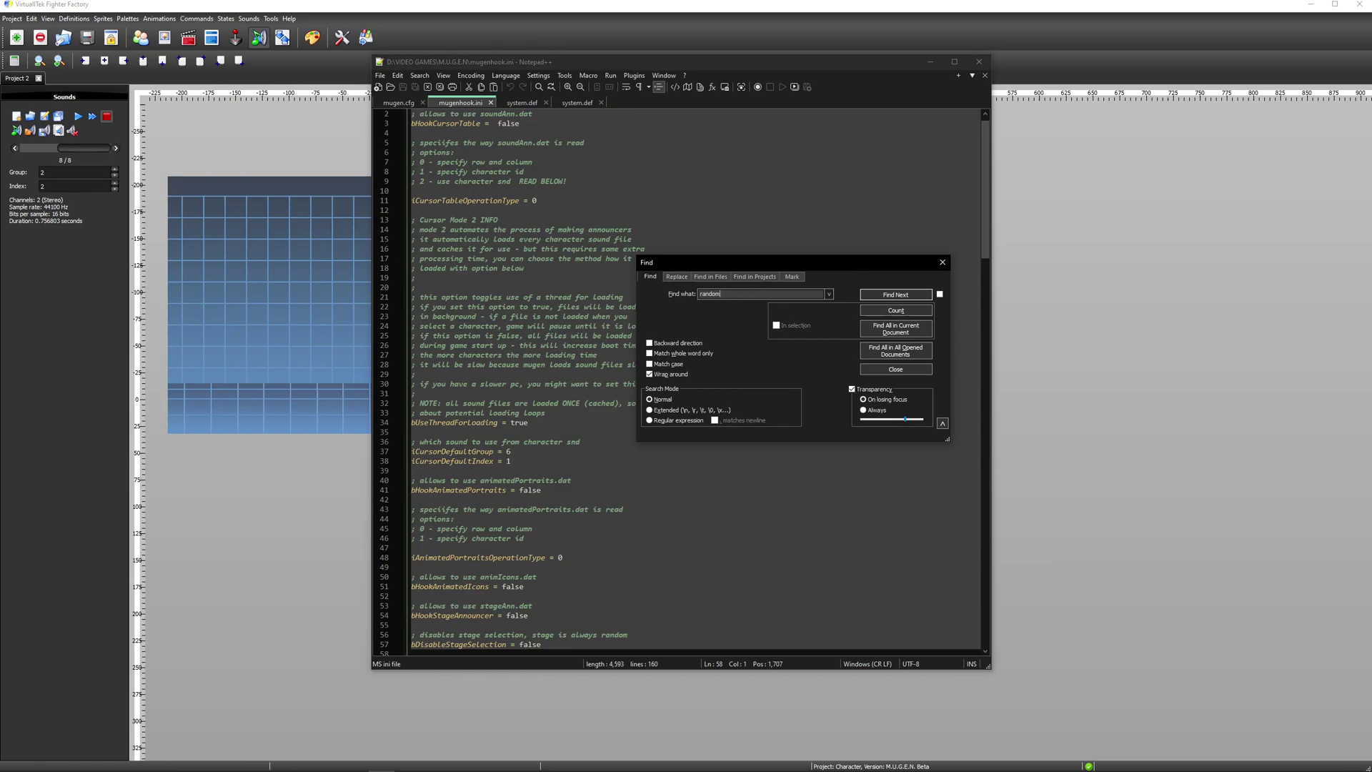
text(stage)
key(Return)
key(Escape)
double_click(541, 374)
text(true)
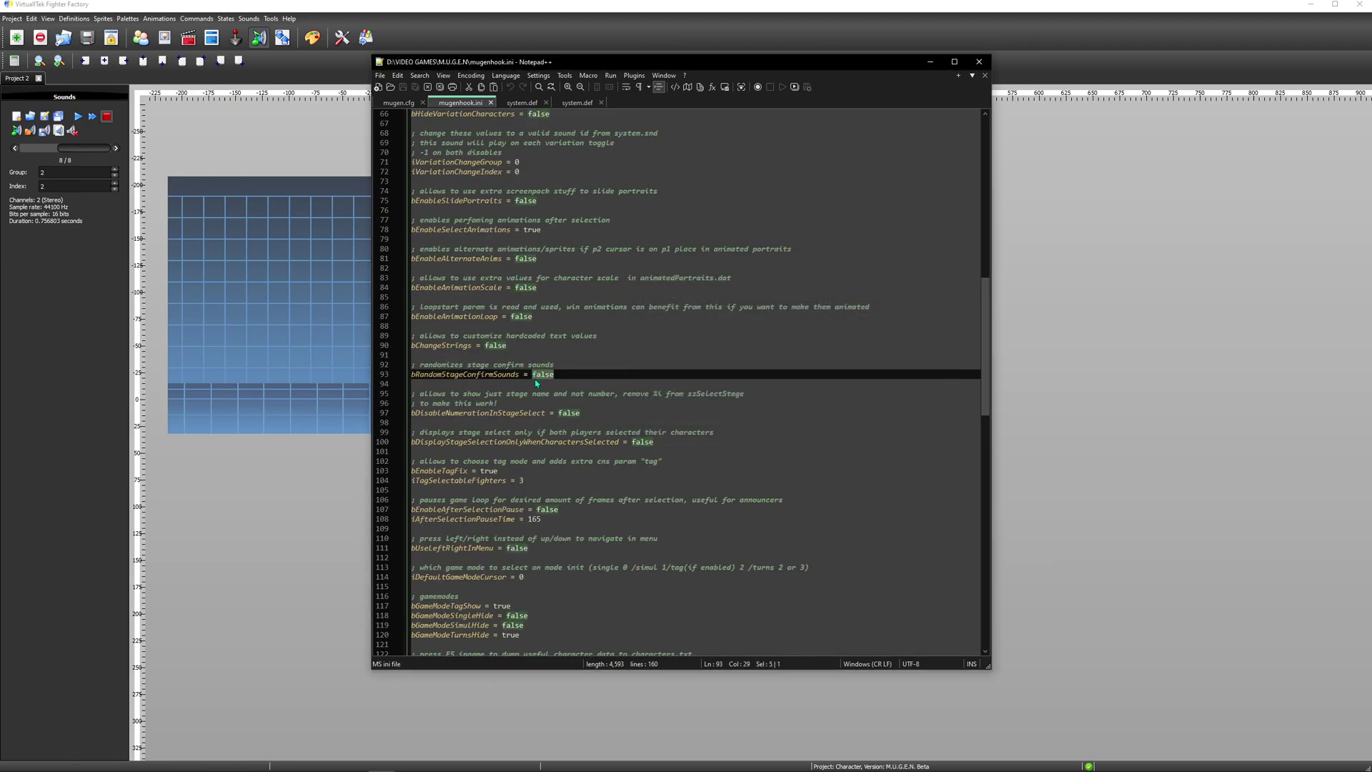
key(Escape)
key(Down)
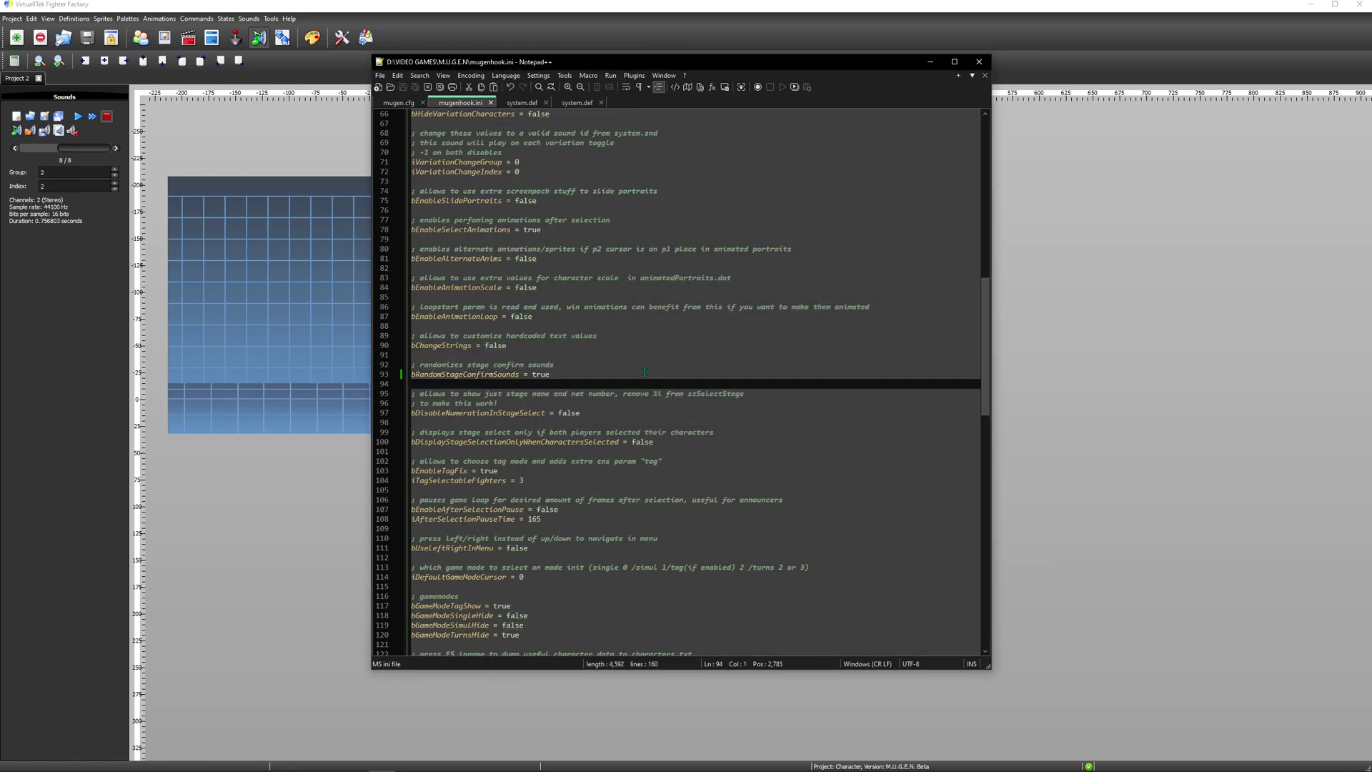
Step: Remove the semicolons from iRandomStageGroup = 2 and iRandomStageRandomMax = 3
key(ctrl+f)
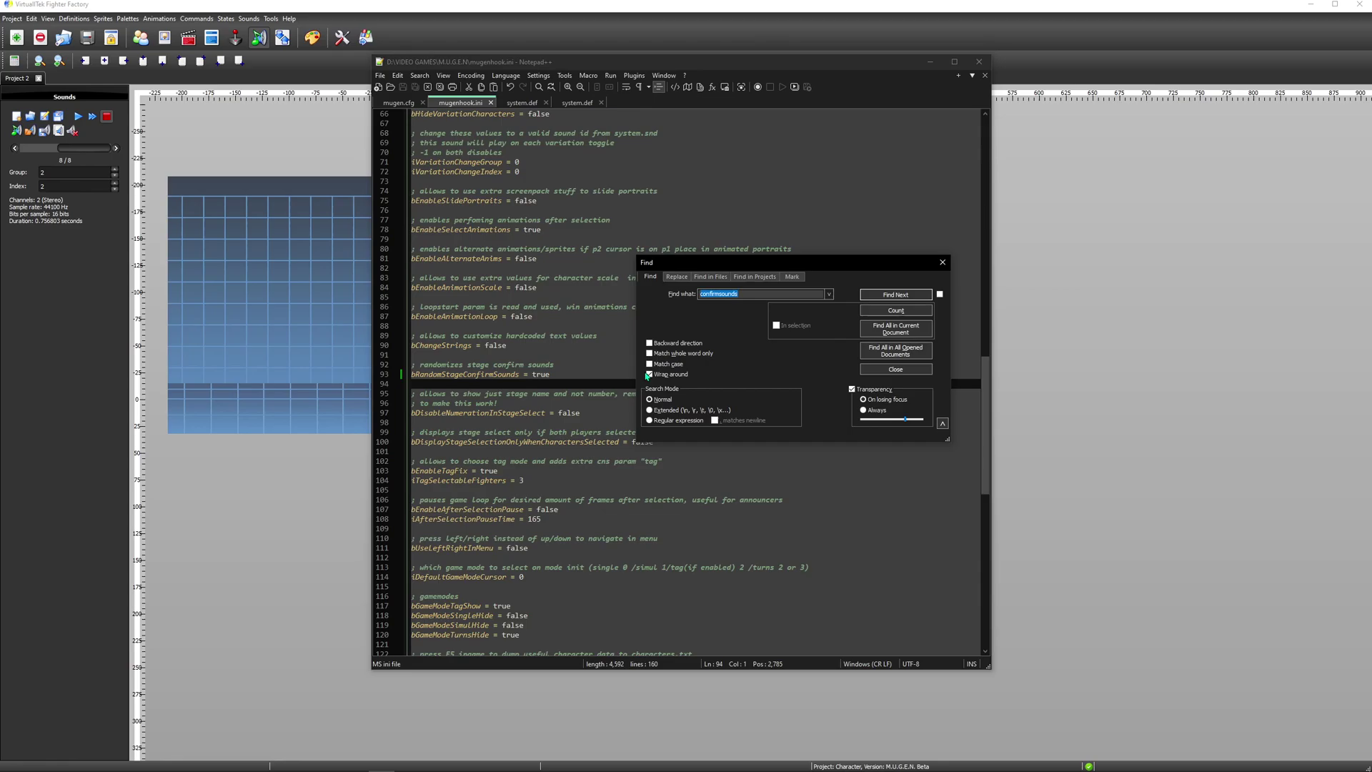
key(Return)
click(941, 263)
click(543, 387)
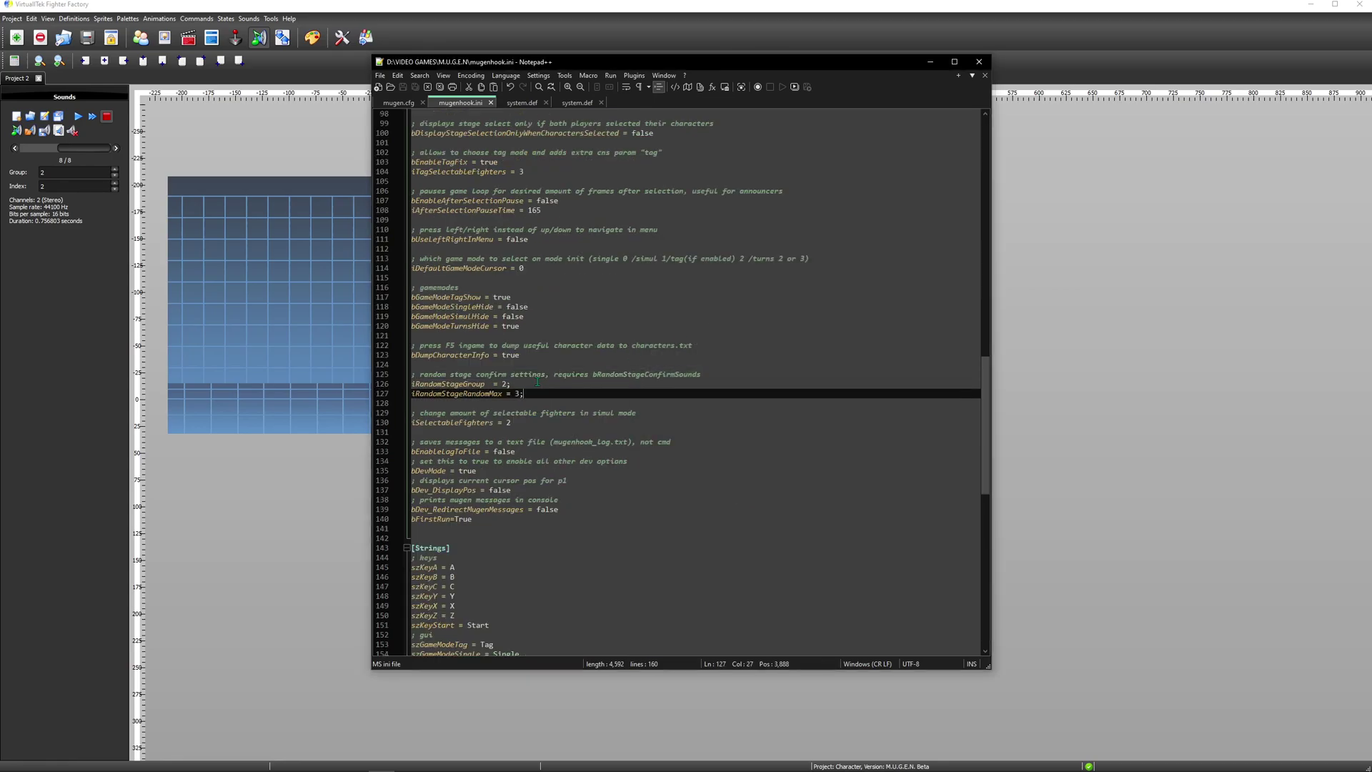
click(543, 379)
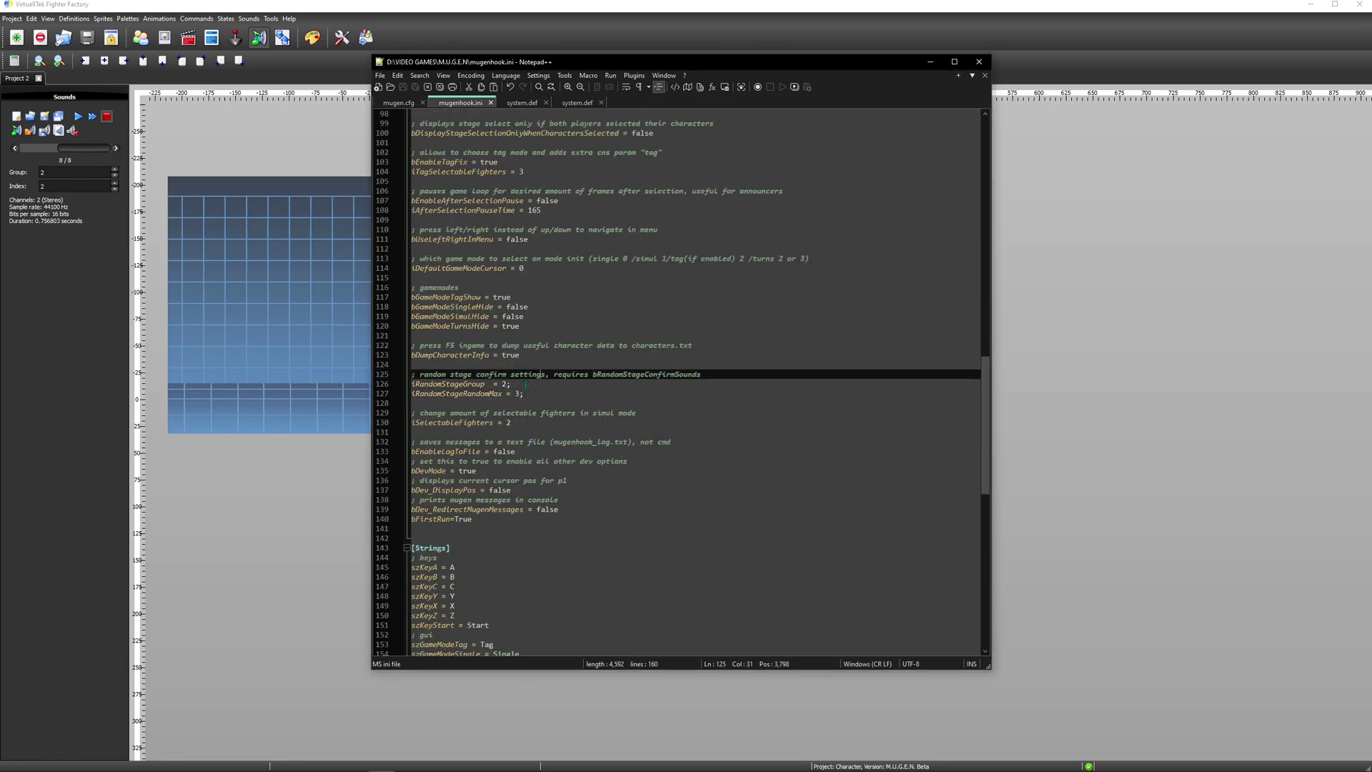
click(535, 385)
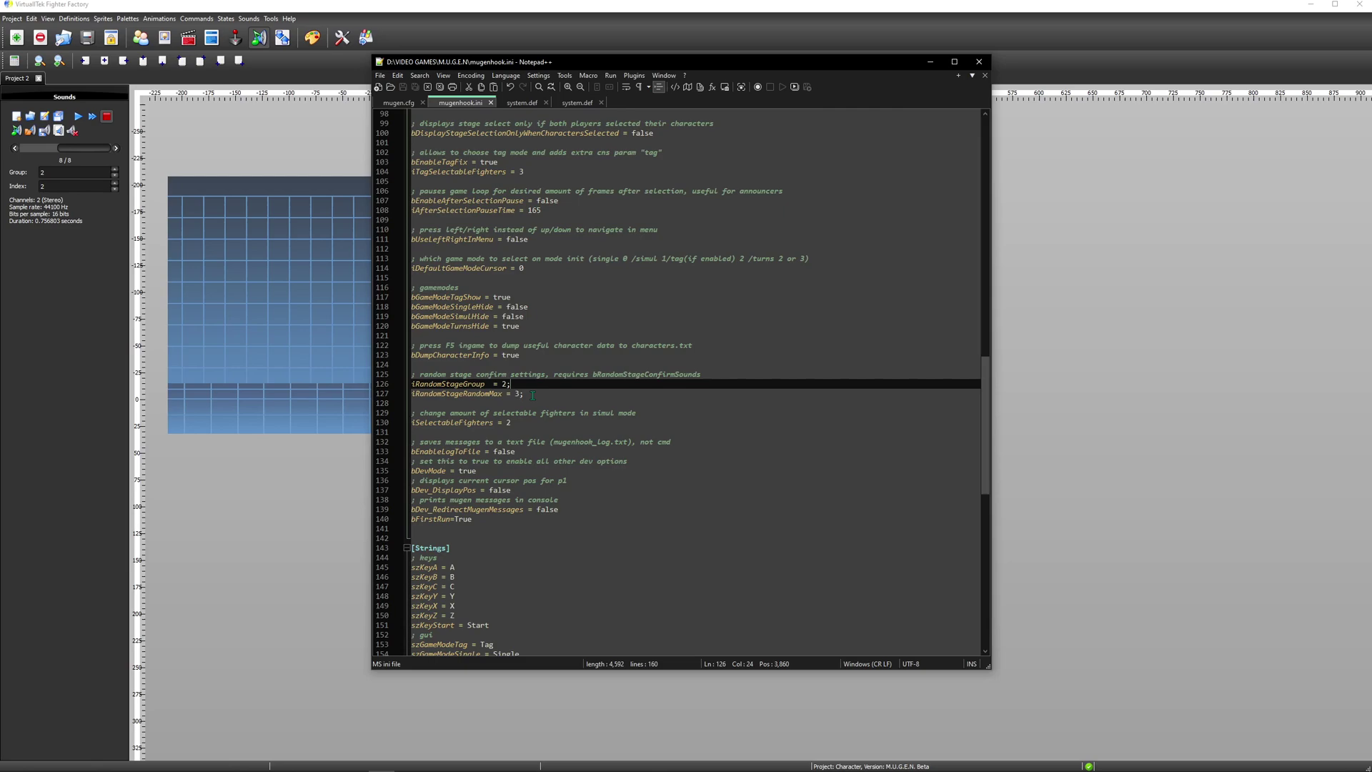
click(529, 393)
key(BackSpace)
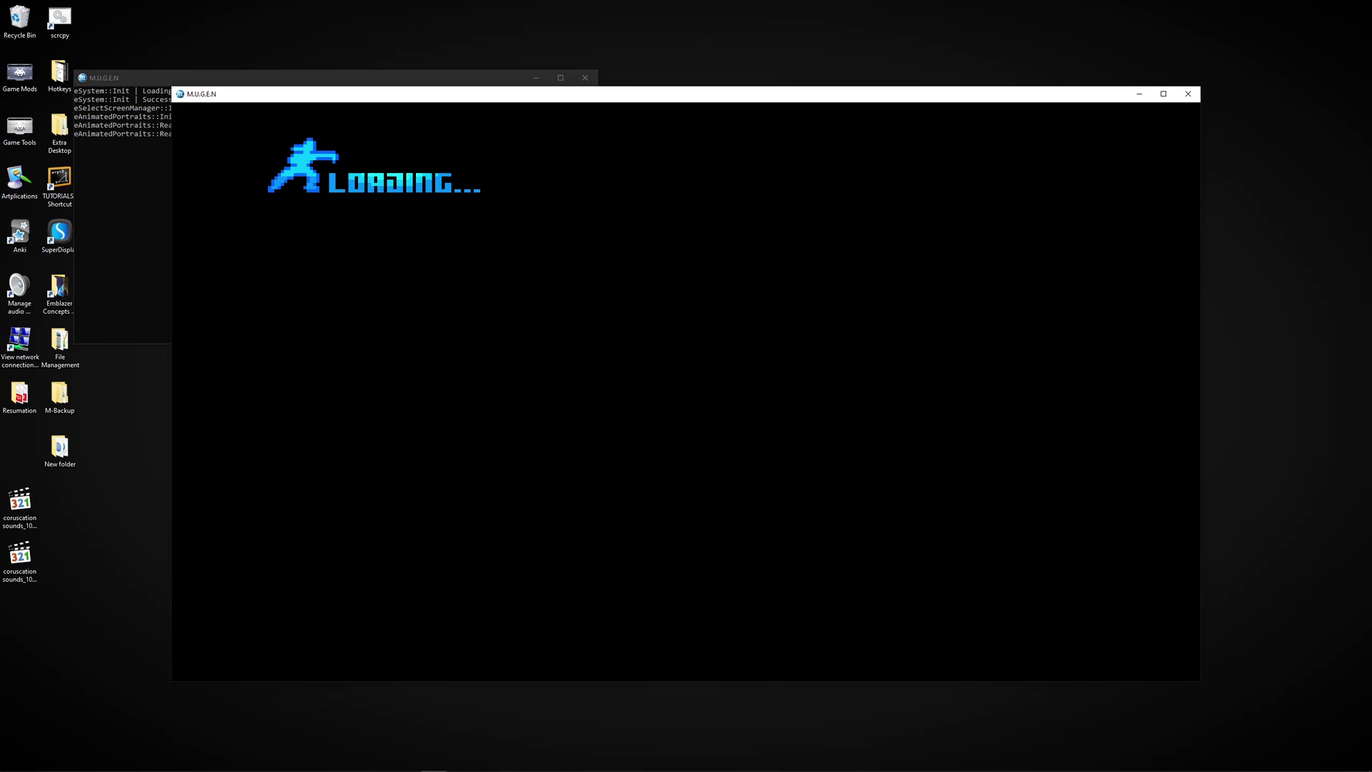
Step: Launch a Training Mode test match with random fighters on a random stage
key(Return)
key(Return)
key(Return)
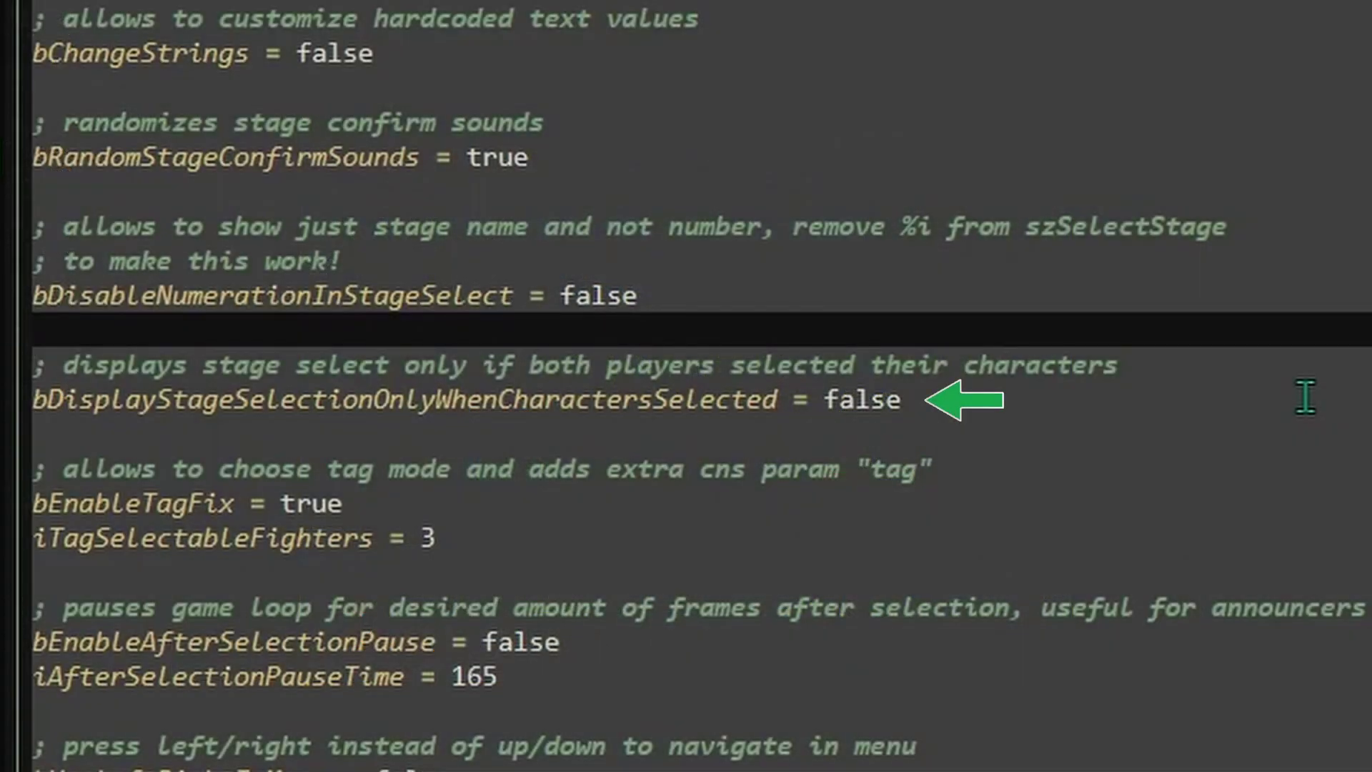
Step: Set bDisplayStageSelectionOnlyWhenCharactersSelected on line 100 to true and save mugenhook.ini
drag(85, 445, 84, 463)
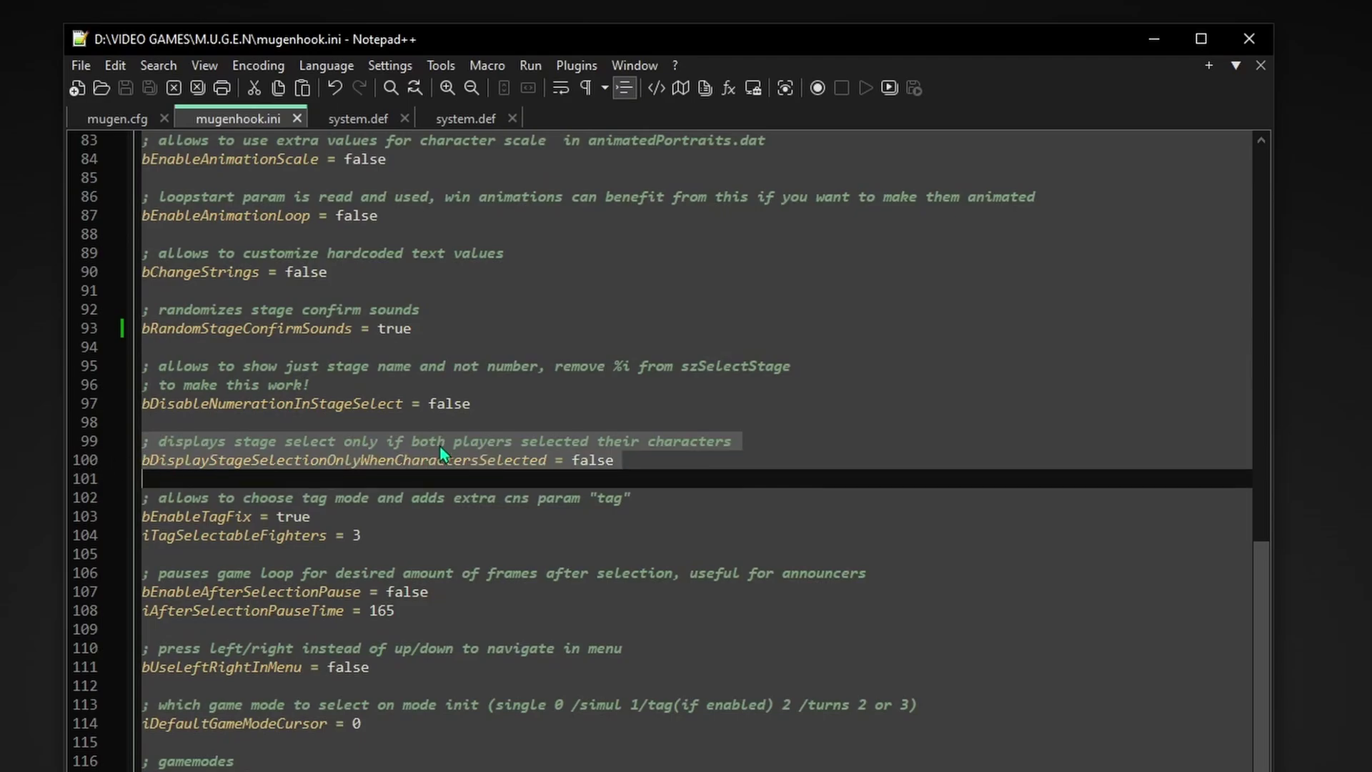
click(667, 458)
key(BackSpace)
key(BackSpace)
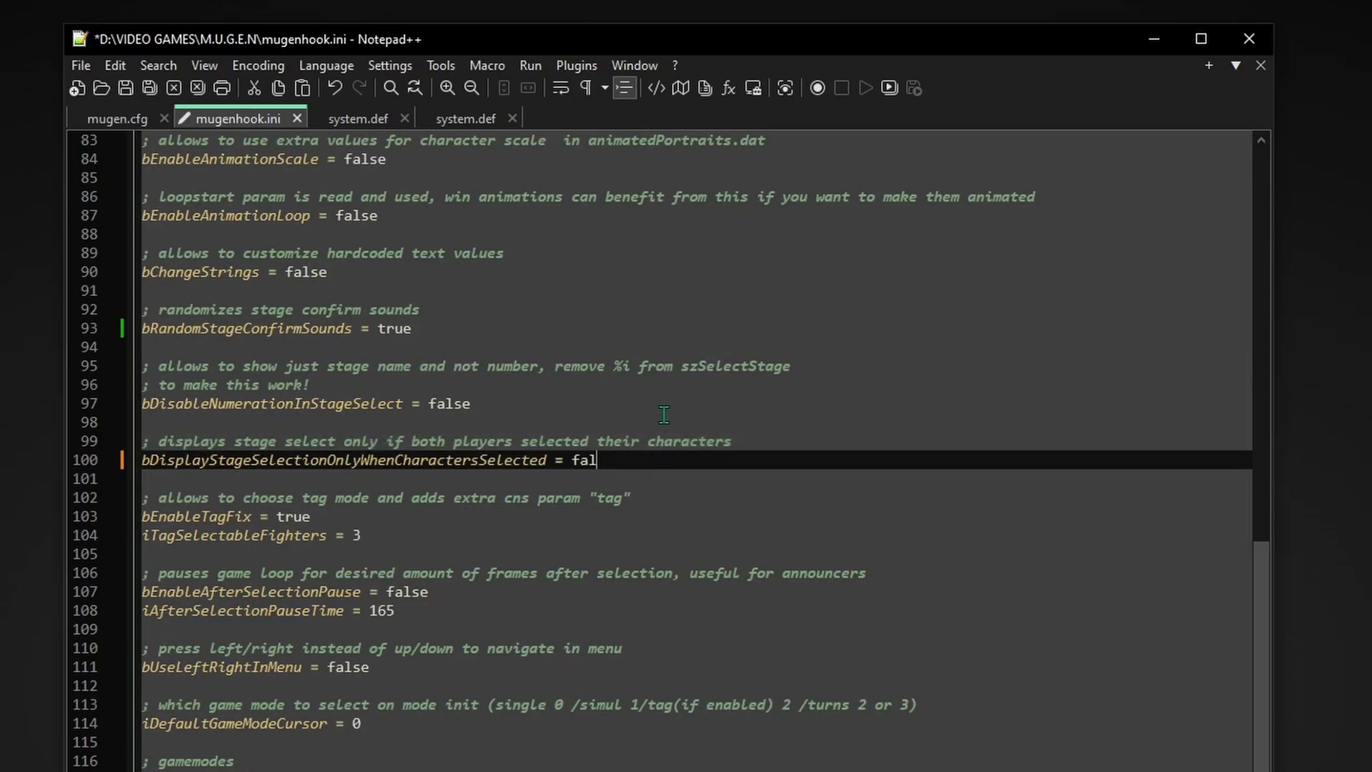
text(true)
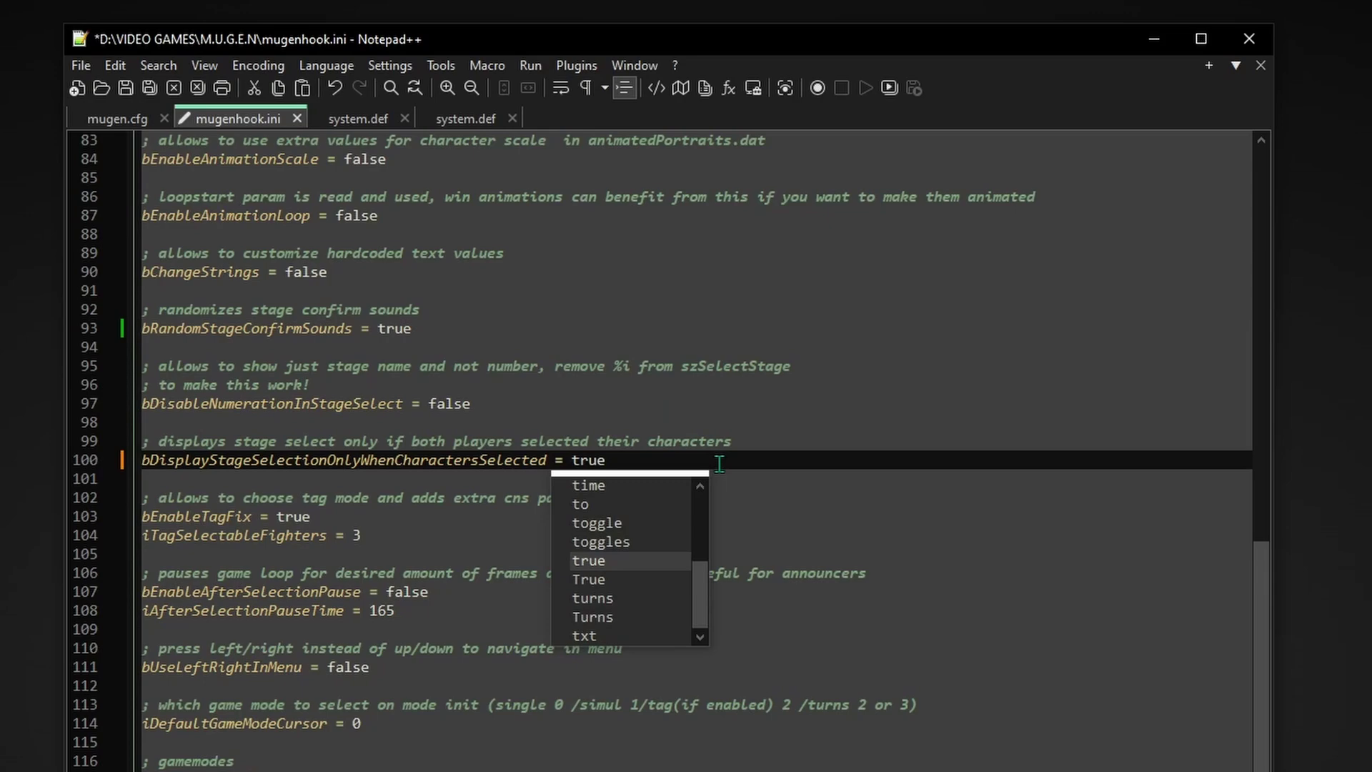
click(753, 464)
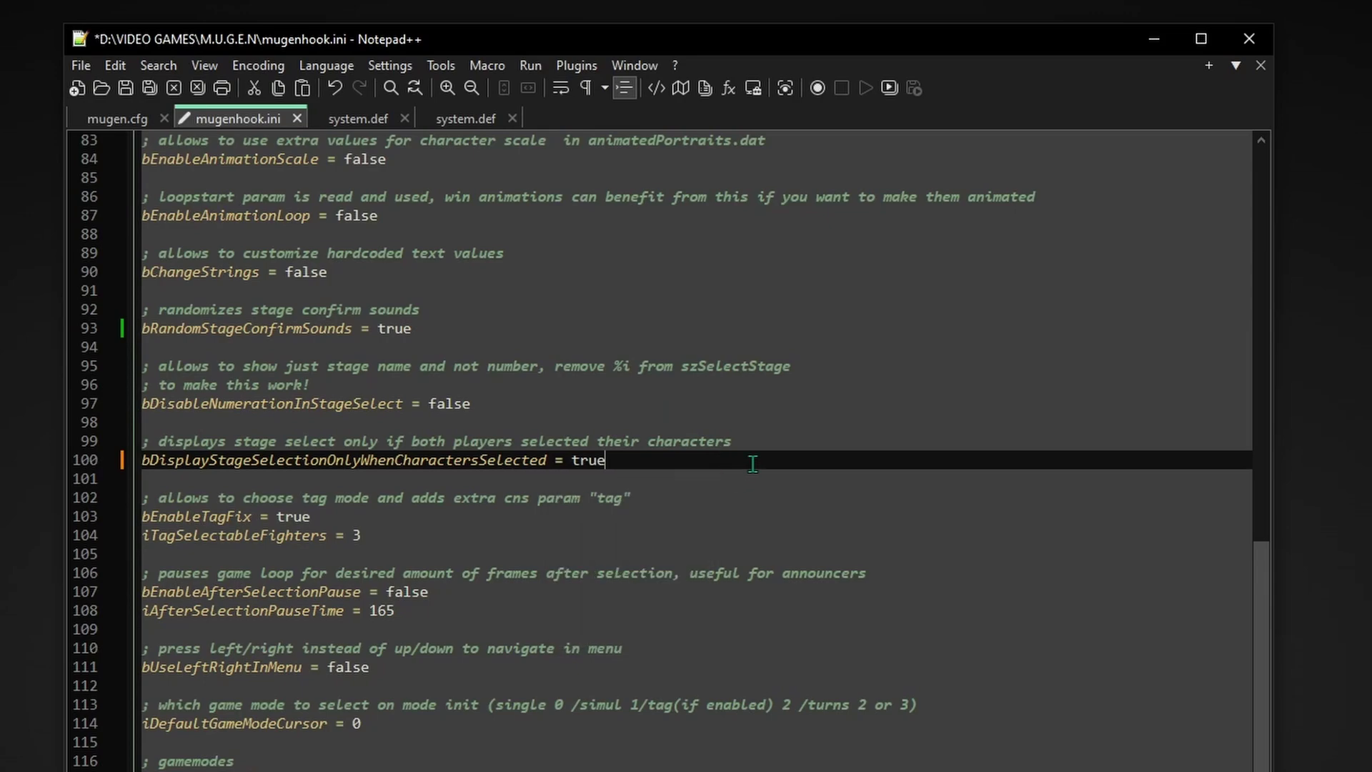
click(125, 88)
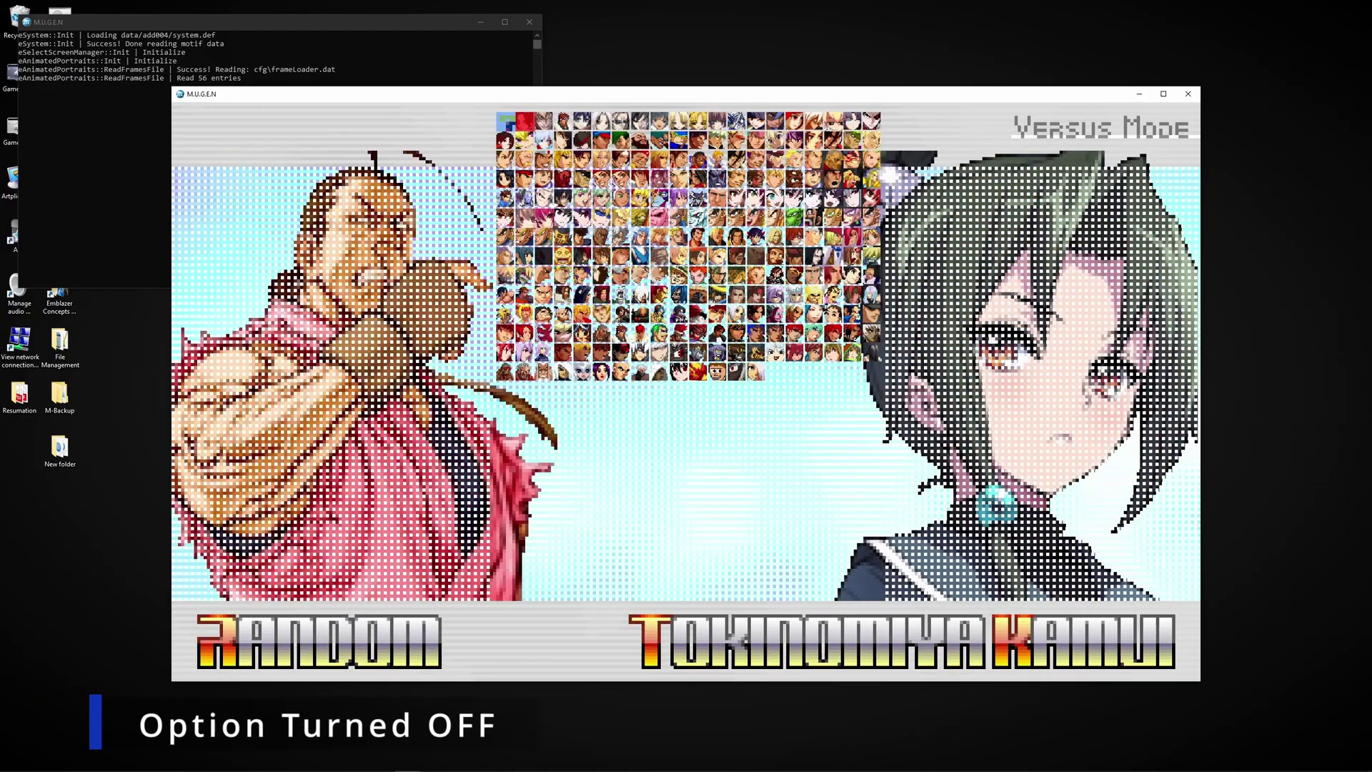
Step: Confirm the Versus Mode fighter picks and step through the stage selection
key(Right)
key(Right)
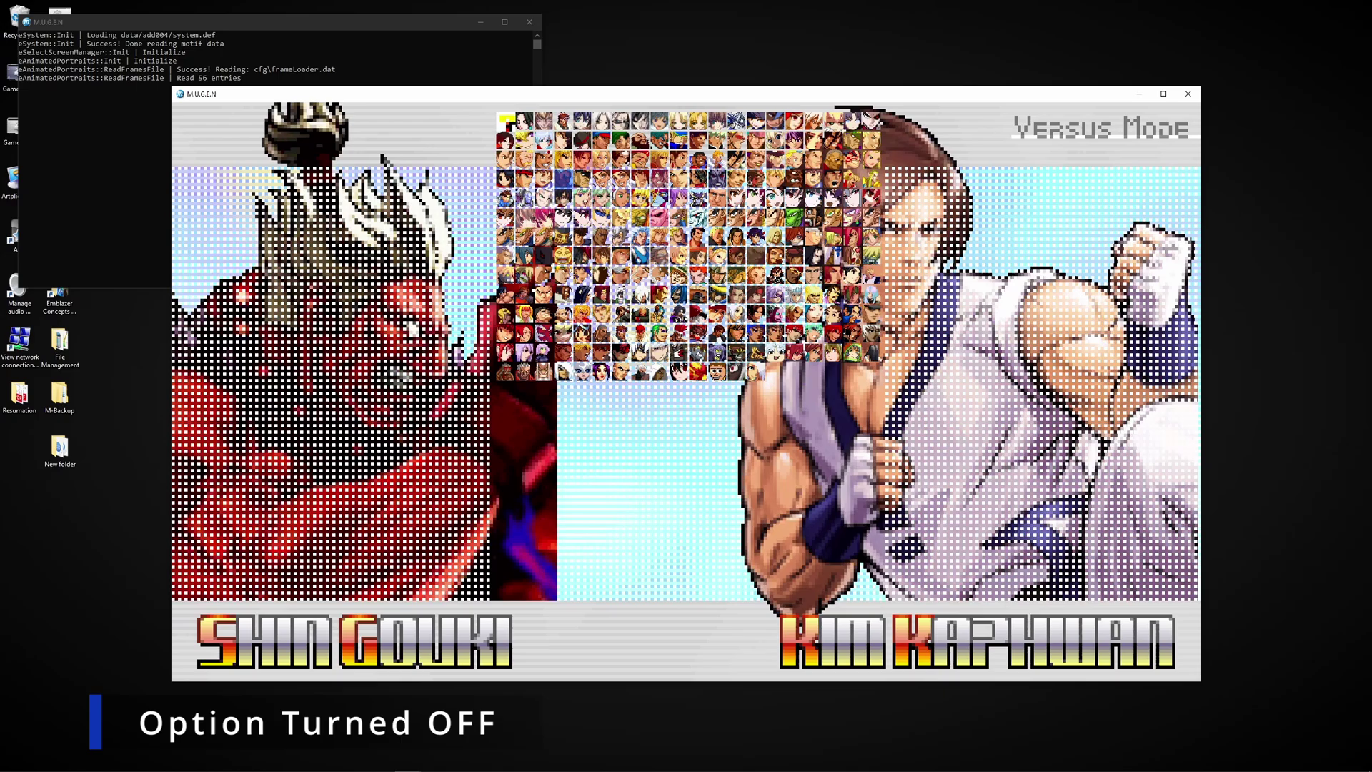
key(Return)
key(Right)
key(Right)
key(Right)
key(Right)
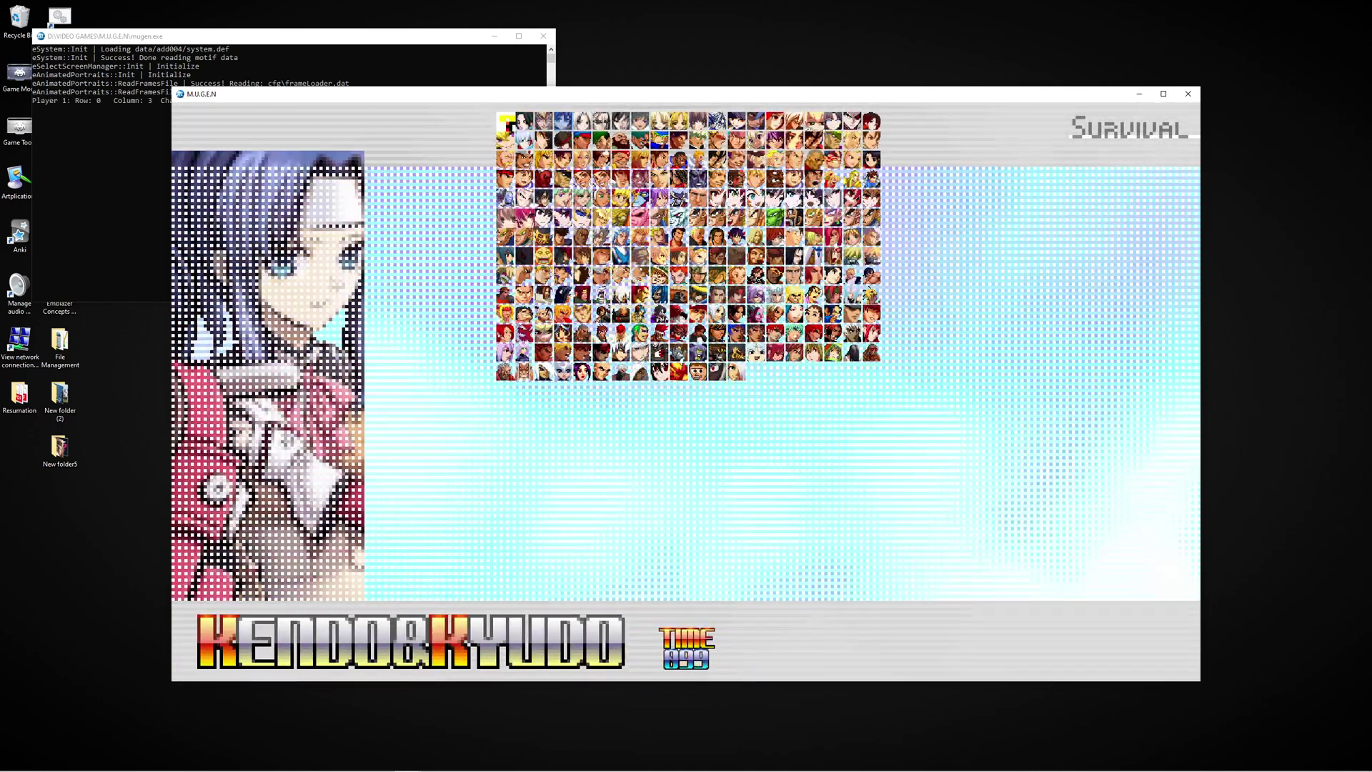
Step: Choose Millia as the Survival mode fighter
key(Right)
key(Right)
key(Right)
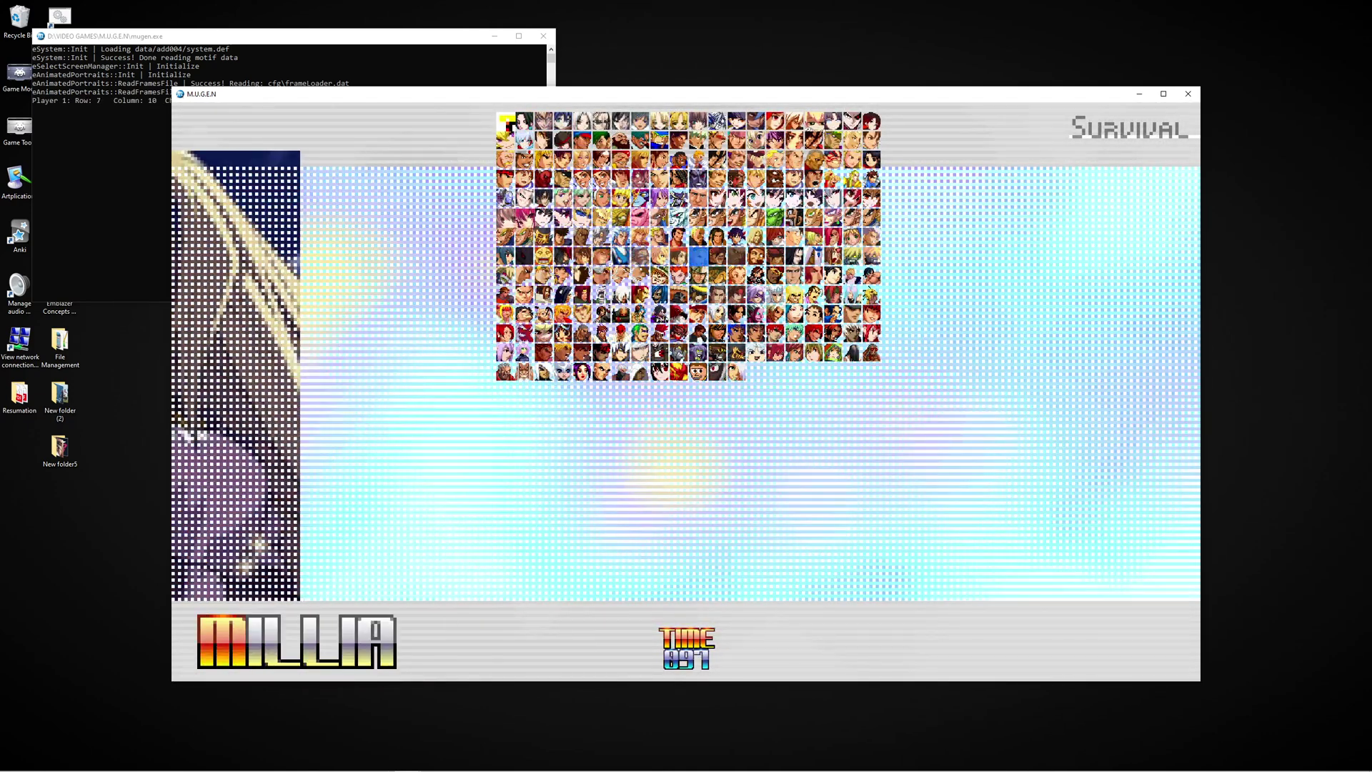